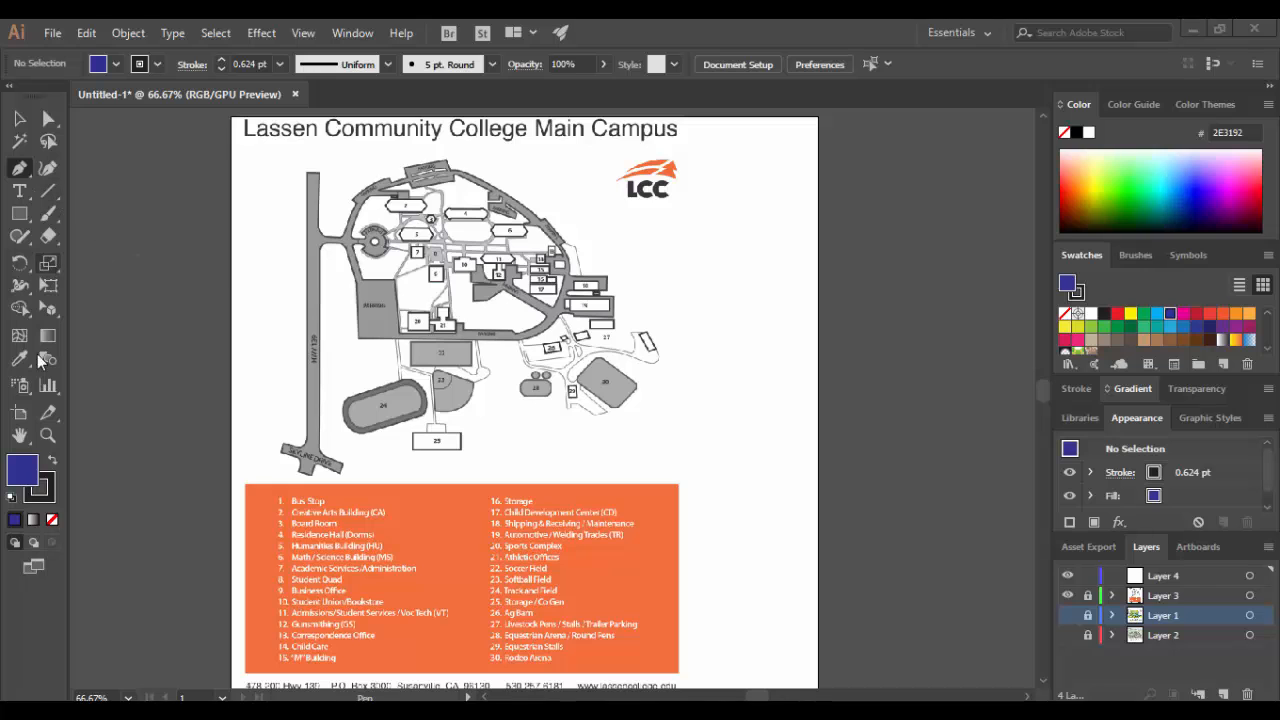
# Examine the Lassen Community College campus map in closer detail
pyautogui.click(47, 435)
pyautogui.click(373, 287)
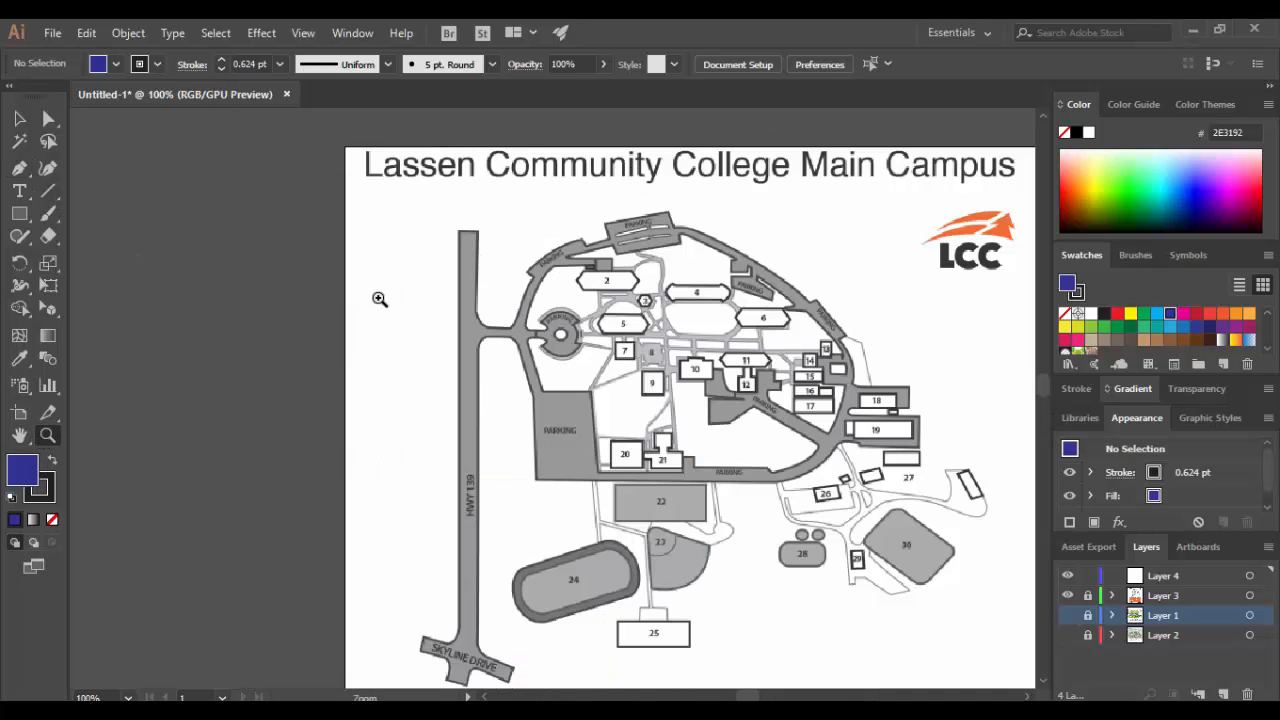
pyautogui.press('space')
pyautogui.moveTo(534, 504); pyautogui.dragTo(347, 383)
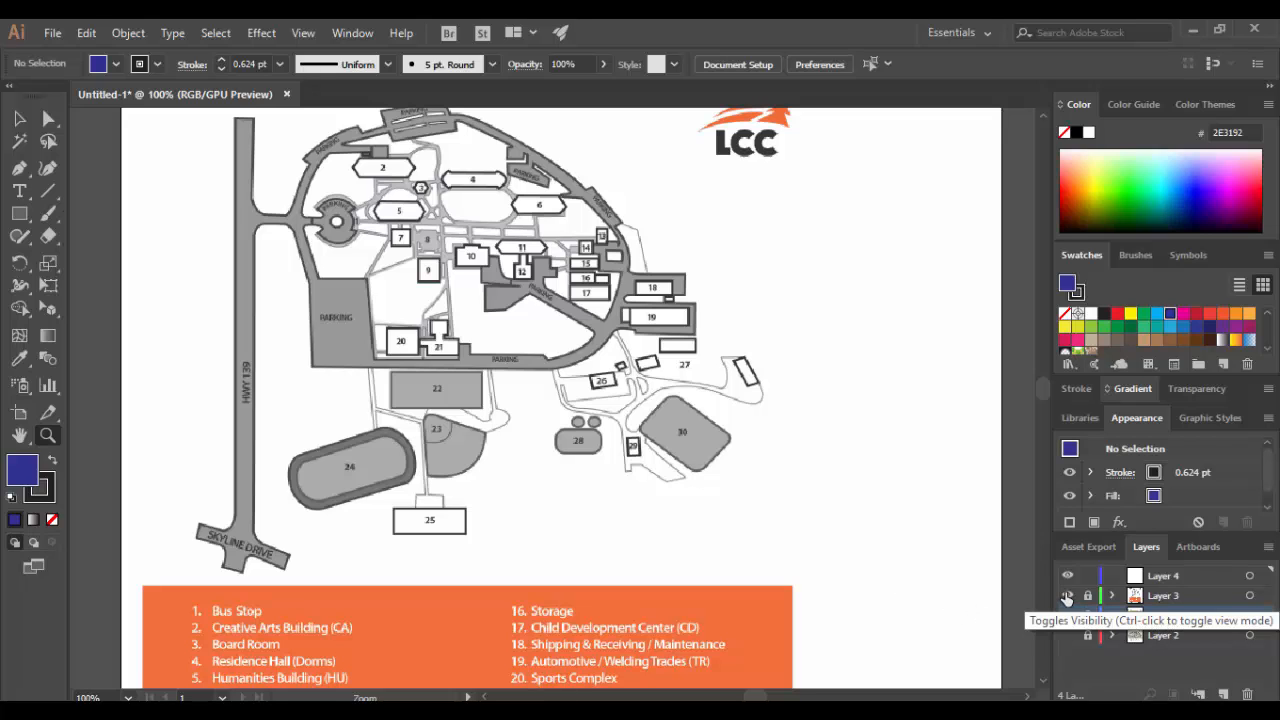
# Hide Layer 3 and show Layer 1 to examine the Cal State East Bay map up close
pyautogui.click(1067, 595)
pyautogui.click(1067, 615)
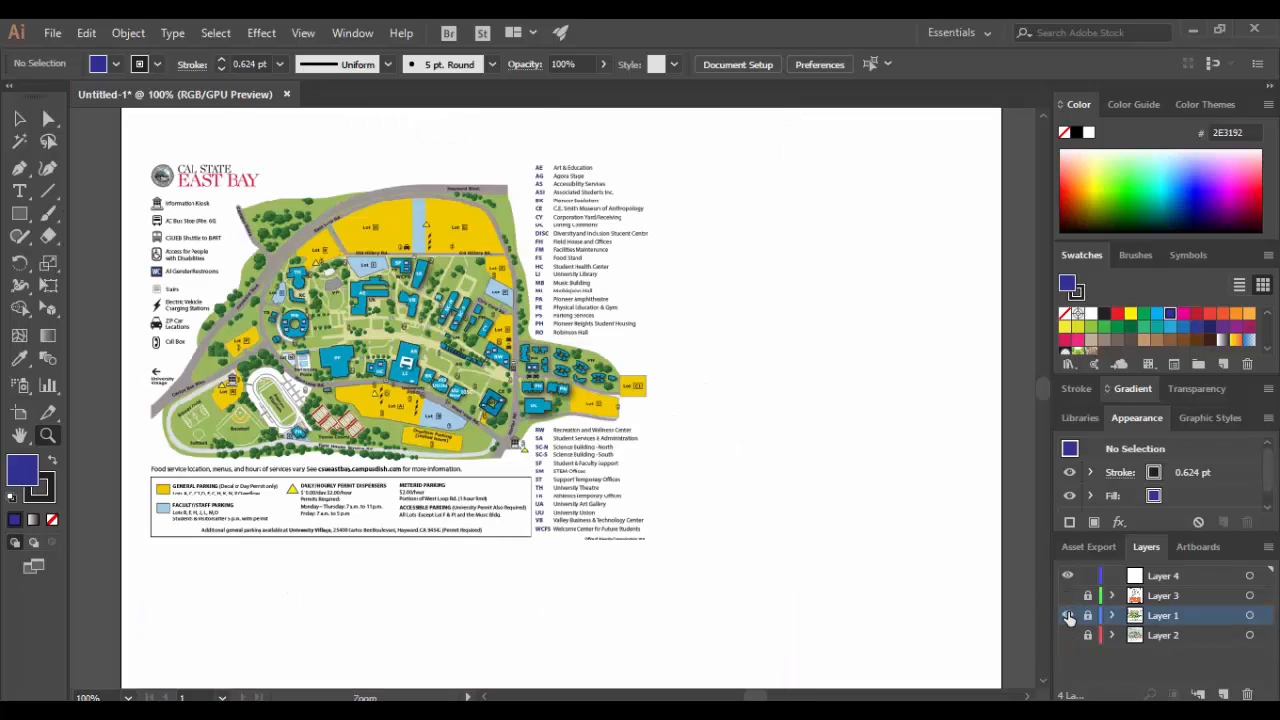
pyautogui.click(351, 329)
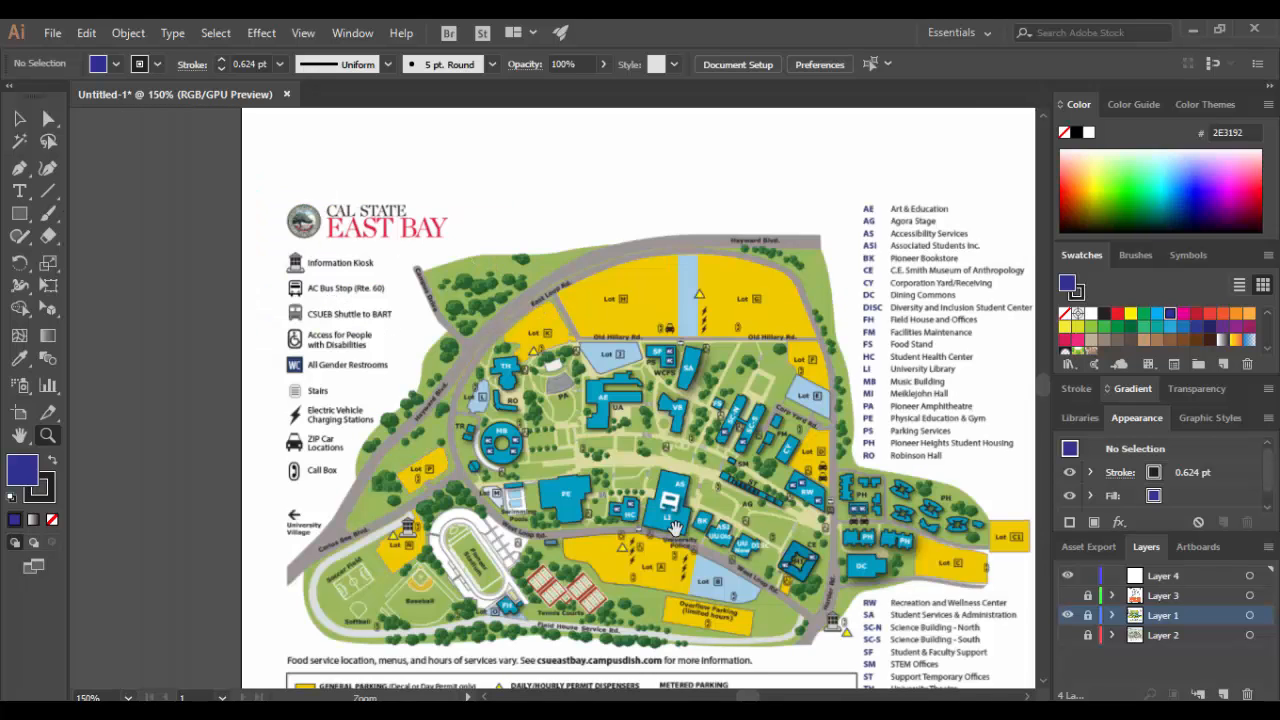
pyautogui.moveTo(675, 530); pyautogui.dragTo(493, 443)
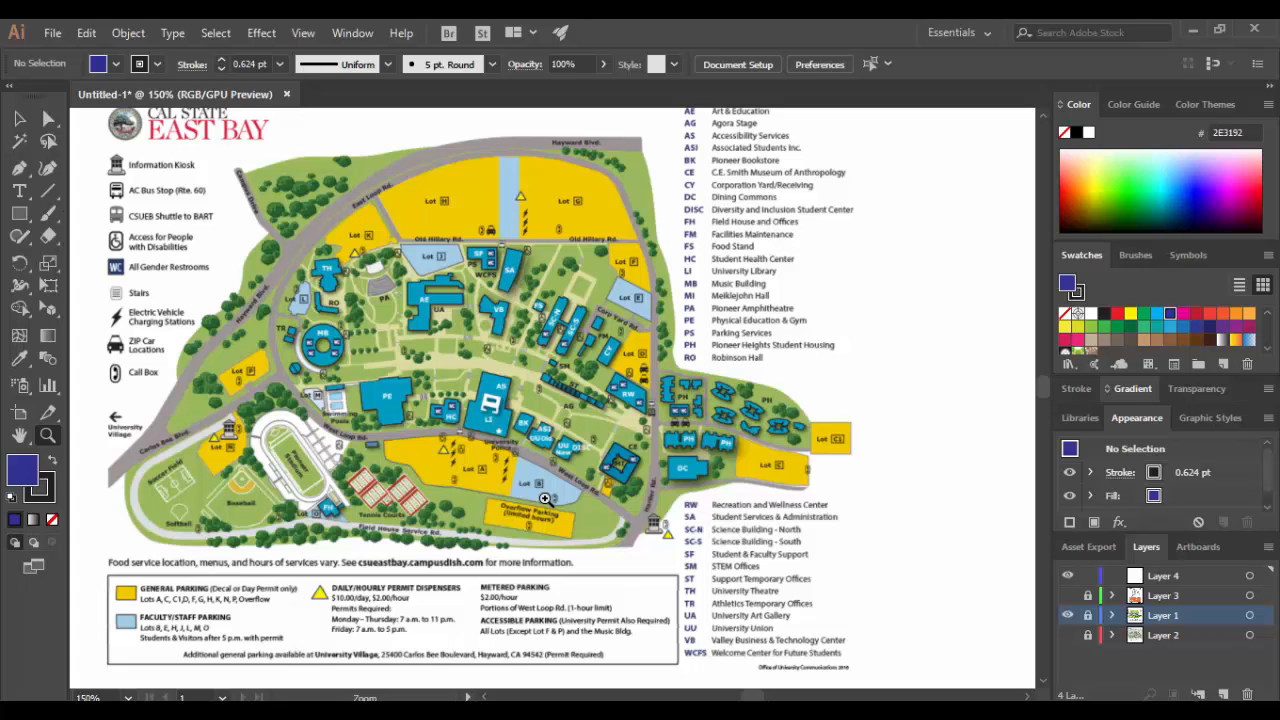
# Hide Layer 1 and show Layer 2 to examine the illustrated Sonoma State University map
pyautogui.click(1069, 617)
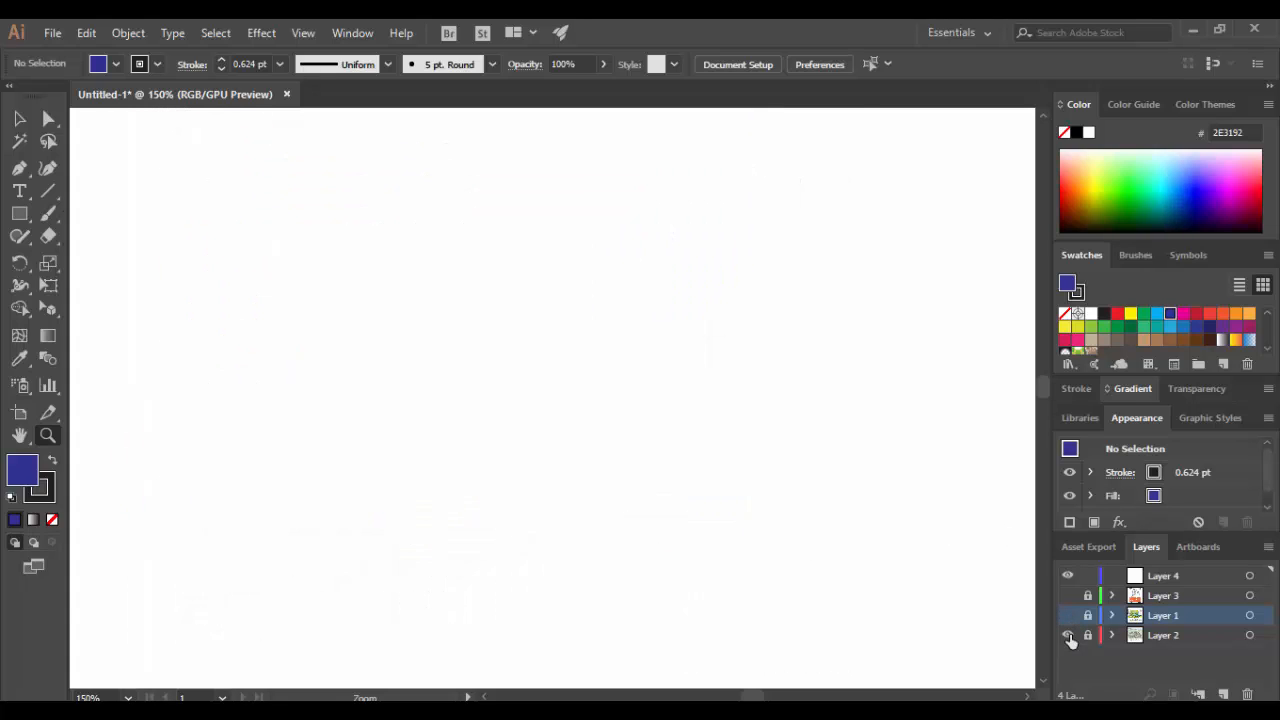
pyautogui.click(1070, 634)
pyautogui.scroll(-5, 713, 577)
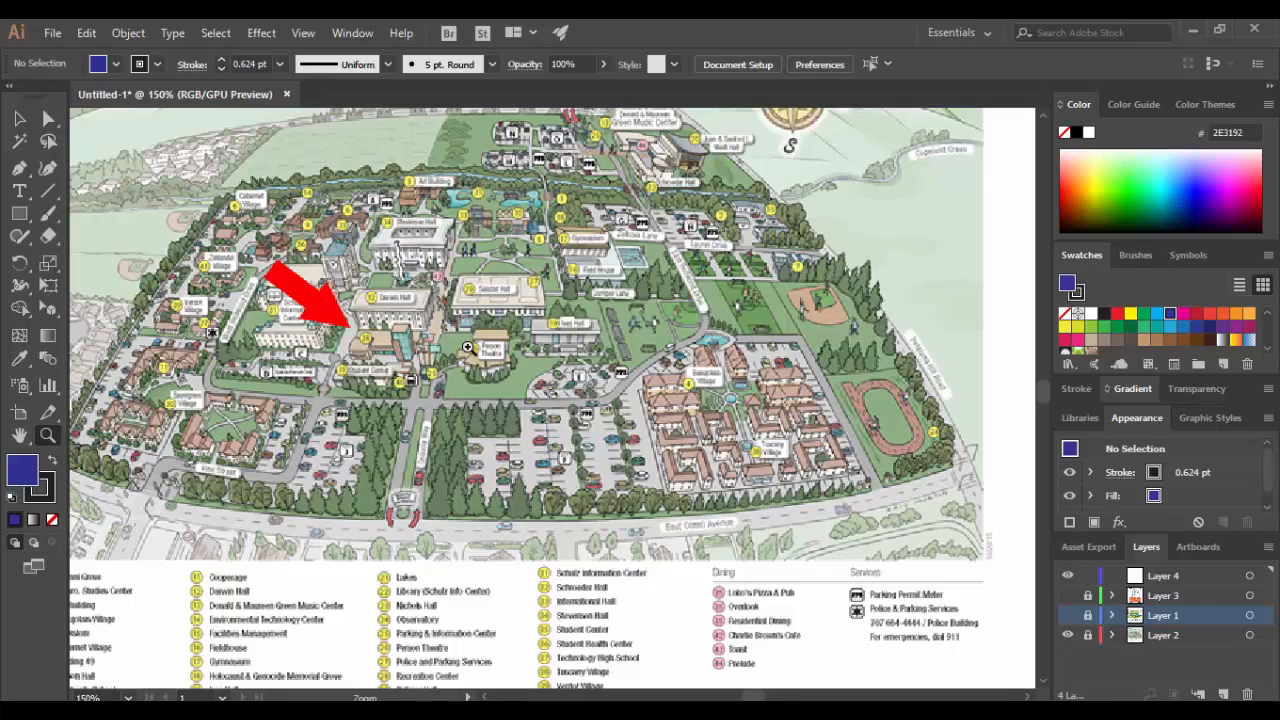
pyautogui.moveTo(467, 347); pyautogui.dragTo(445, 492)
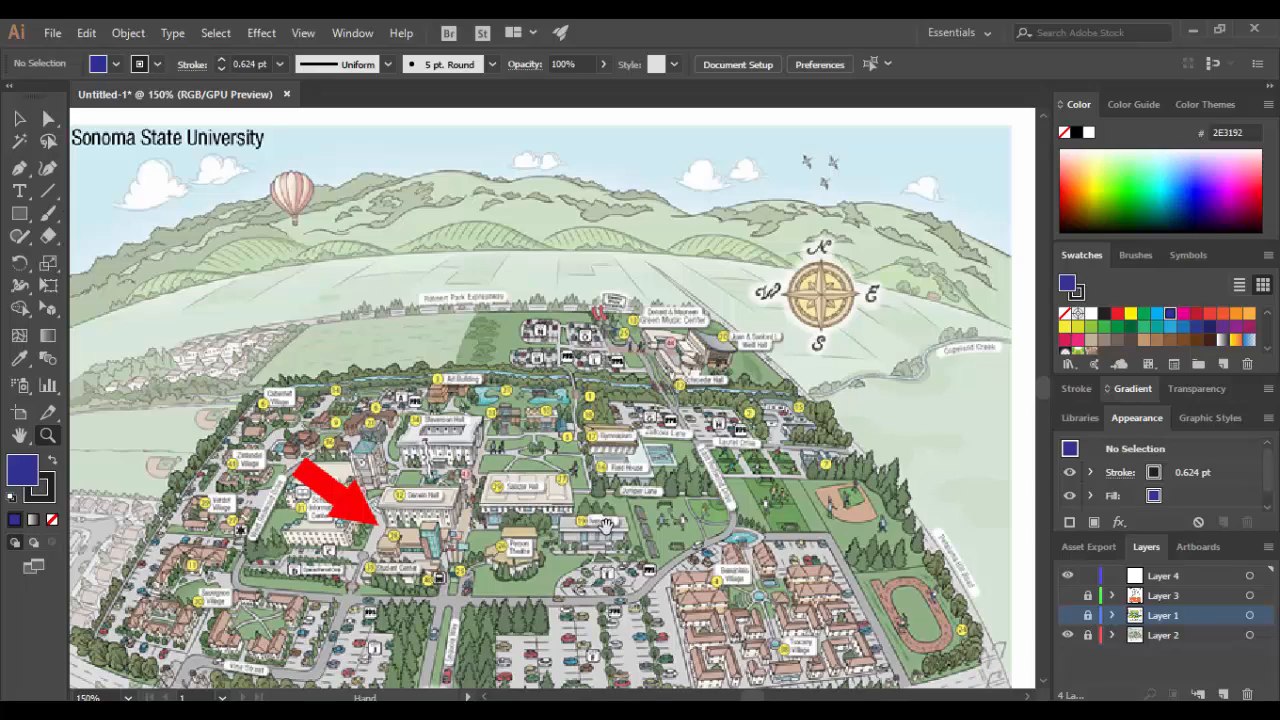
pyautogui.moveTo(565, 550); pyautogui.dragTo(591, 433)
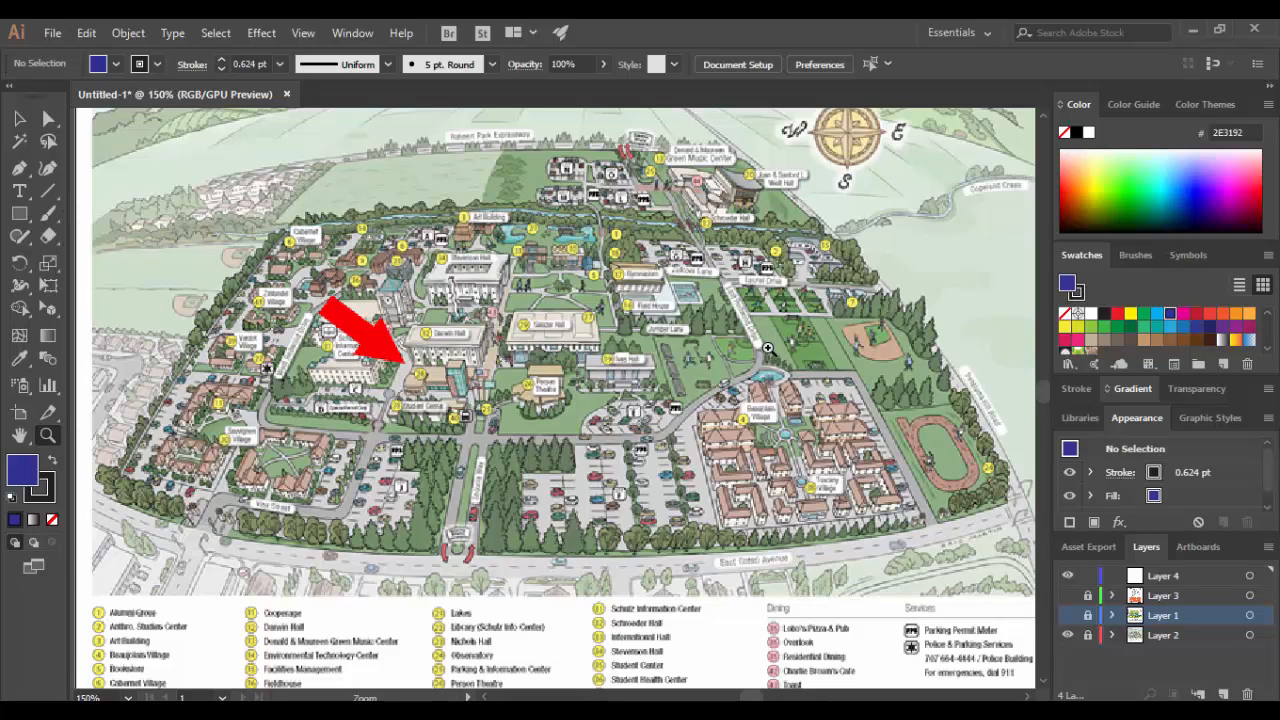
# Hide Layer 2 and make the empty Layer 4 the active layer
pyautogui.click(1068, 635)
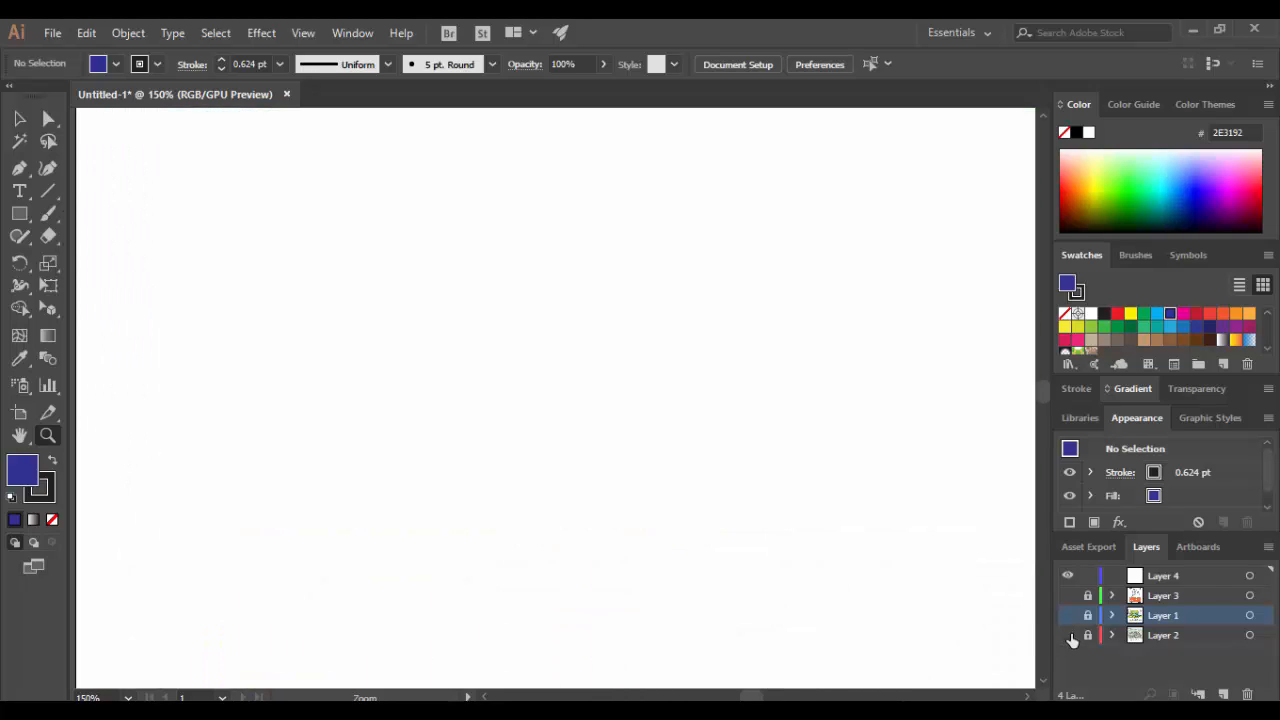
pyautogui.click(1186, 580)
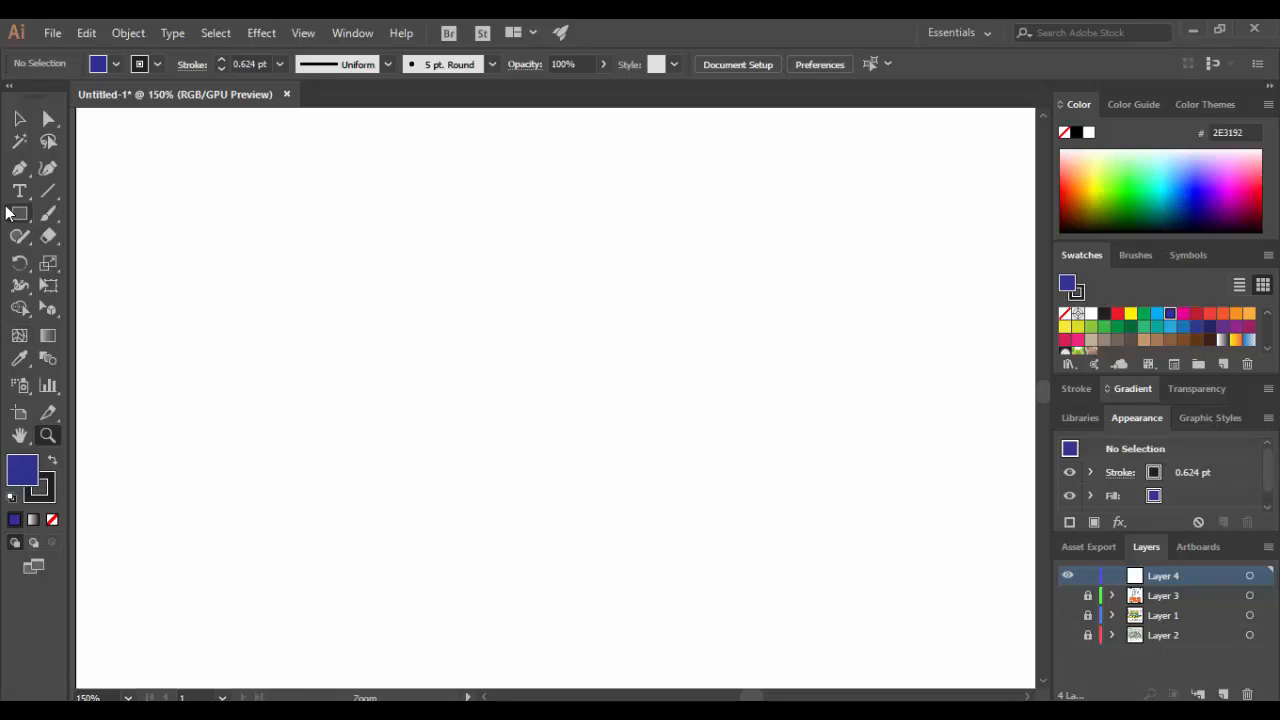
# Display the document grid and check that Snap to Grid is enabled
pyautogui.click(302, 32)
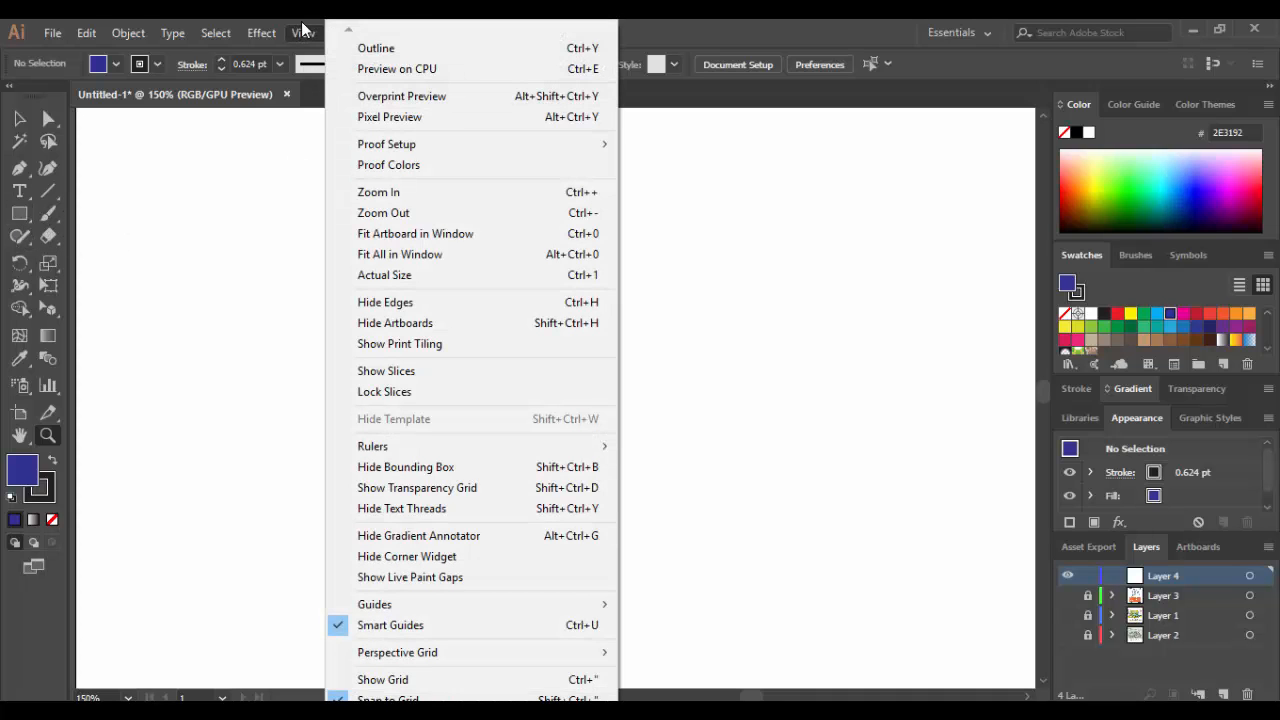
pyautogui.click(416, 686)
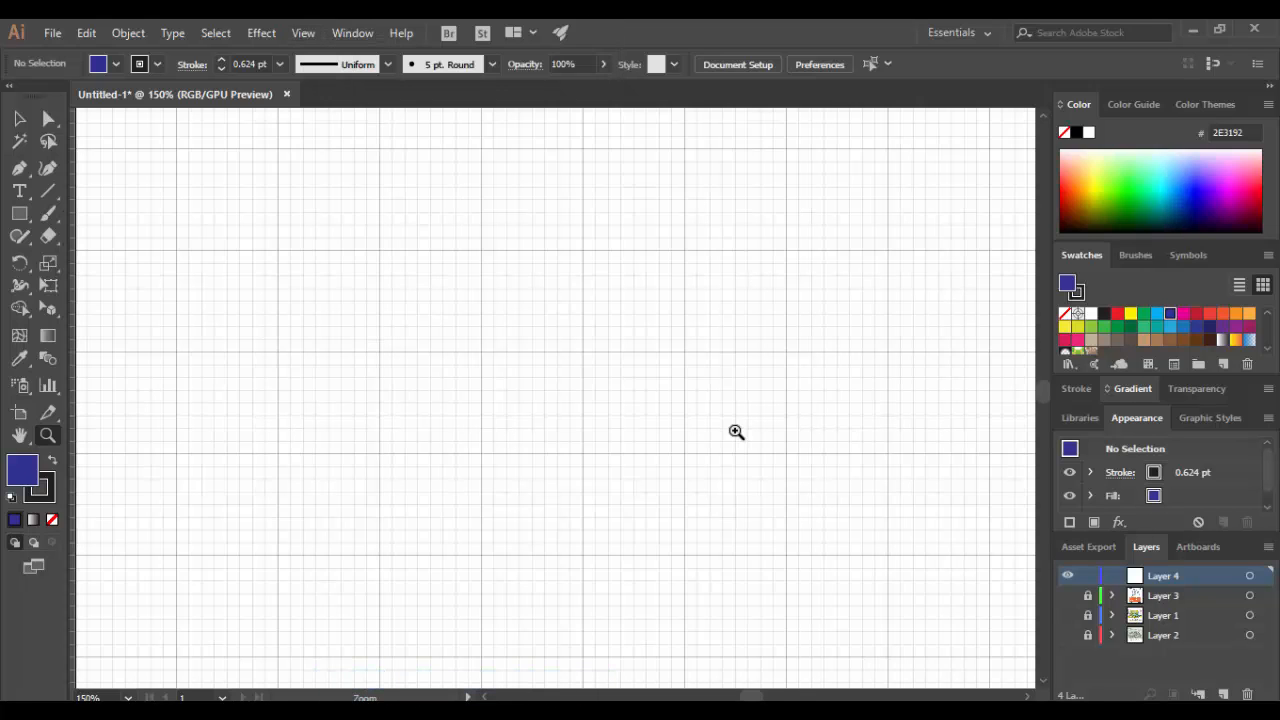
pyautogui.click(305, 33)
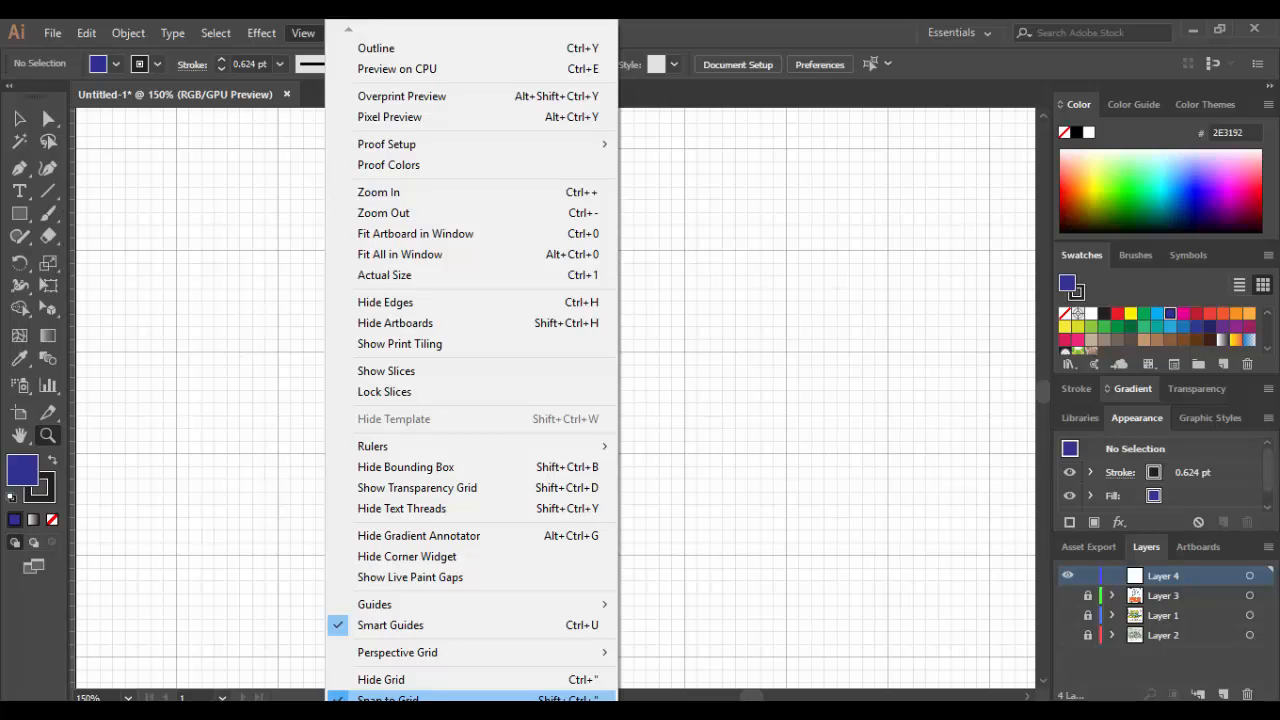
pyautogui.click(727, 106)
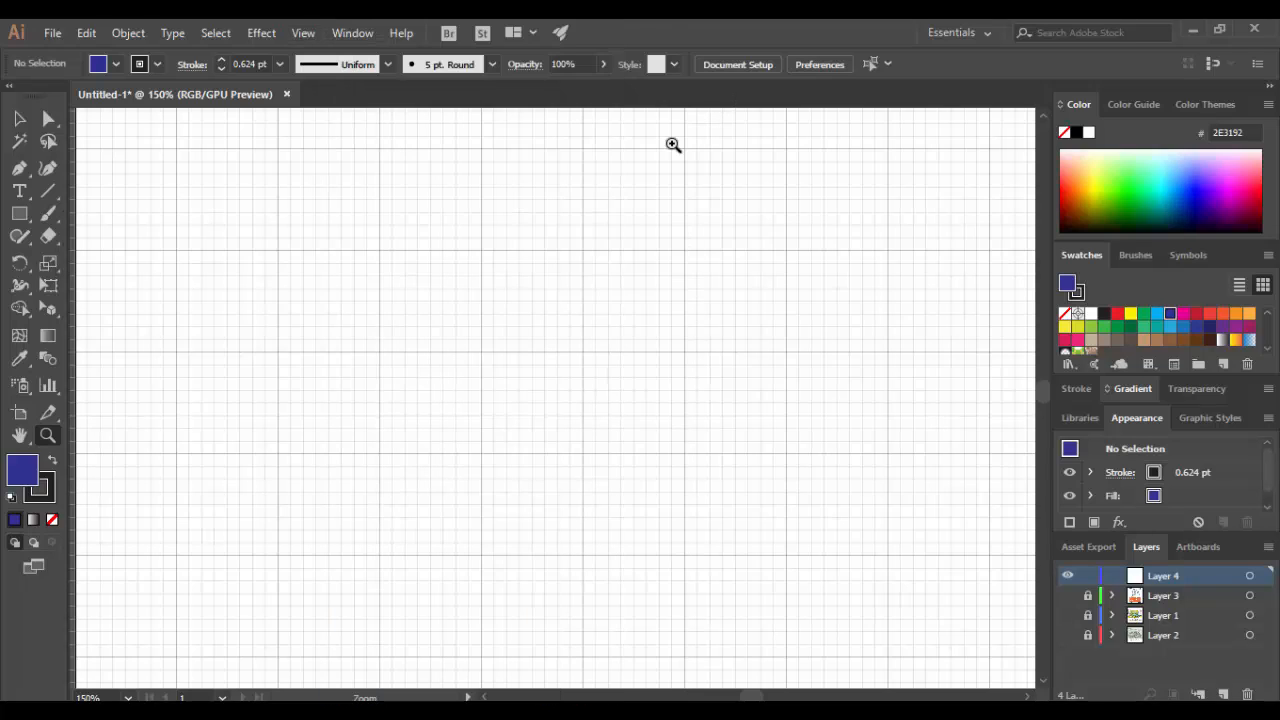
# Tear off the Rectangle and Eraser tool groups as floating toolbars, stacked near the toolbox
pyautogui.click(20, 214)
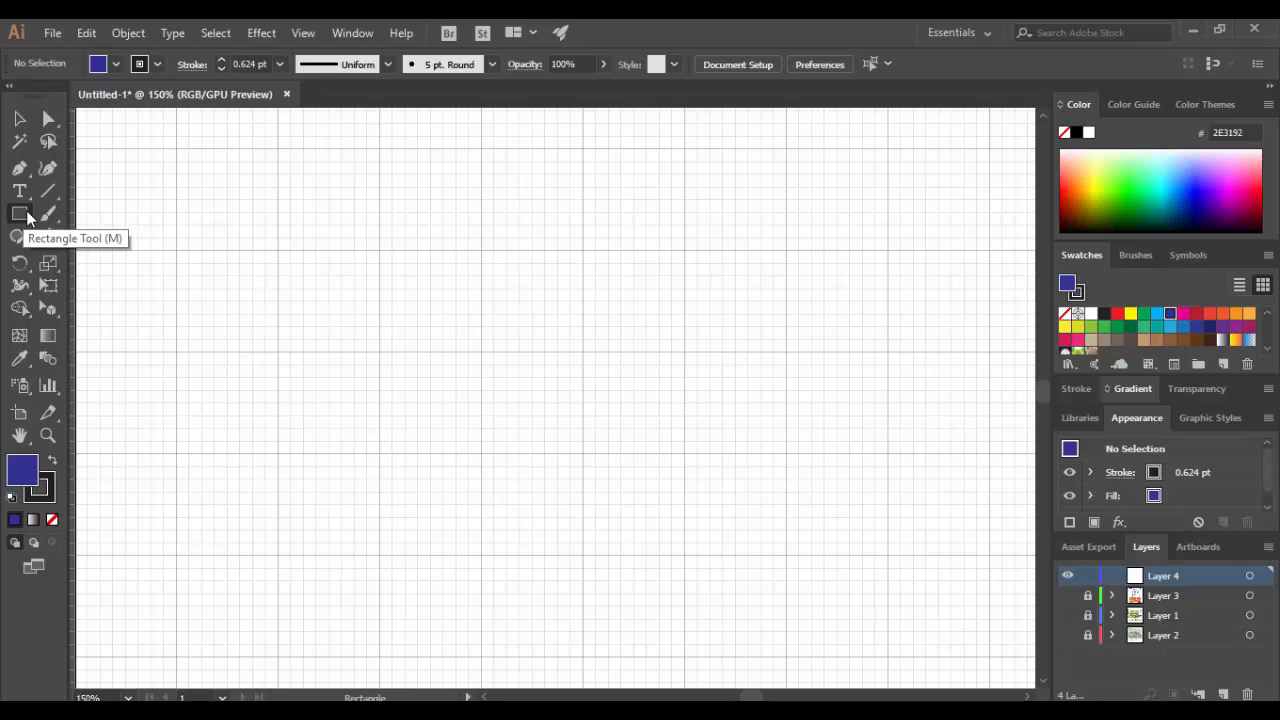
pyautogui.click(24, 216)
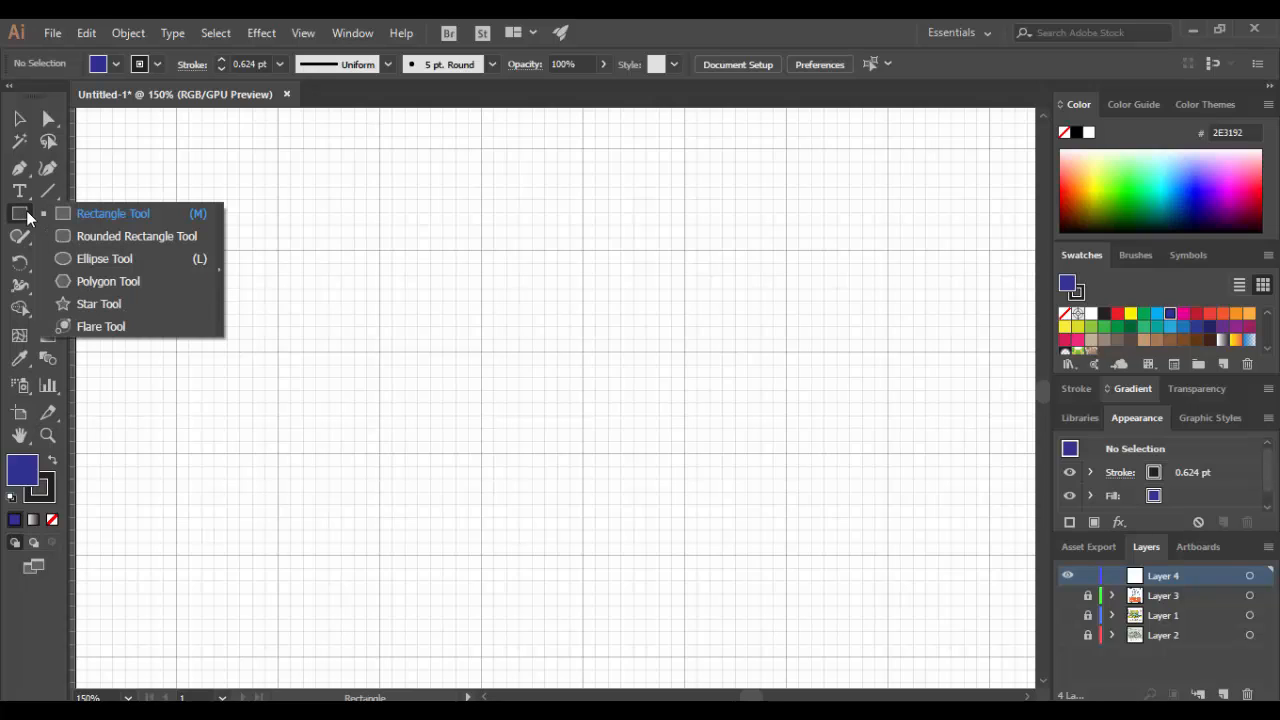
pyautogui.click(220, 266)
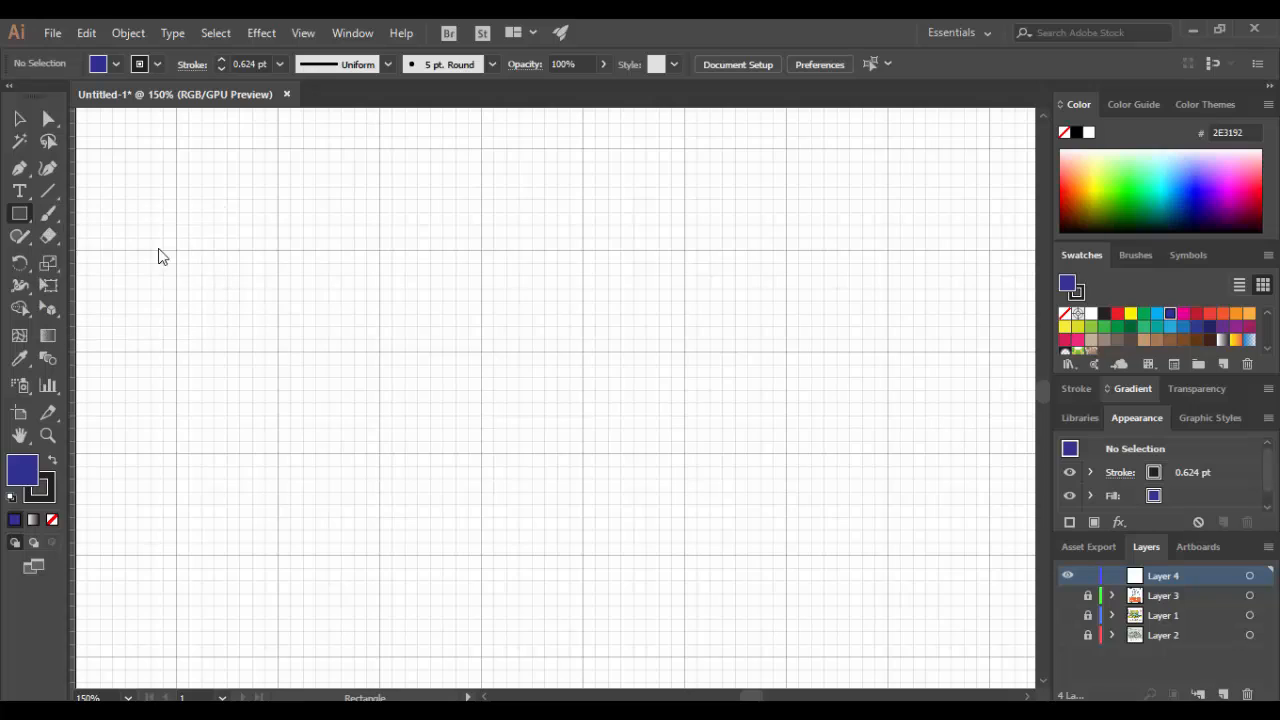
pyautogui.moveTo(100, 226); pyautogui.dragTo(168, 165)
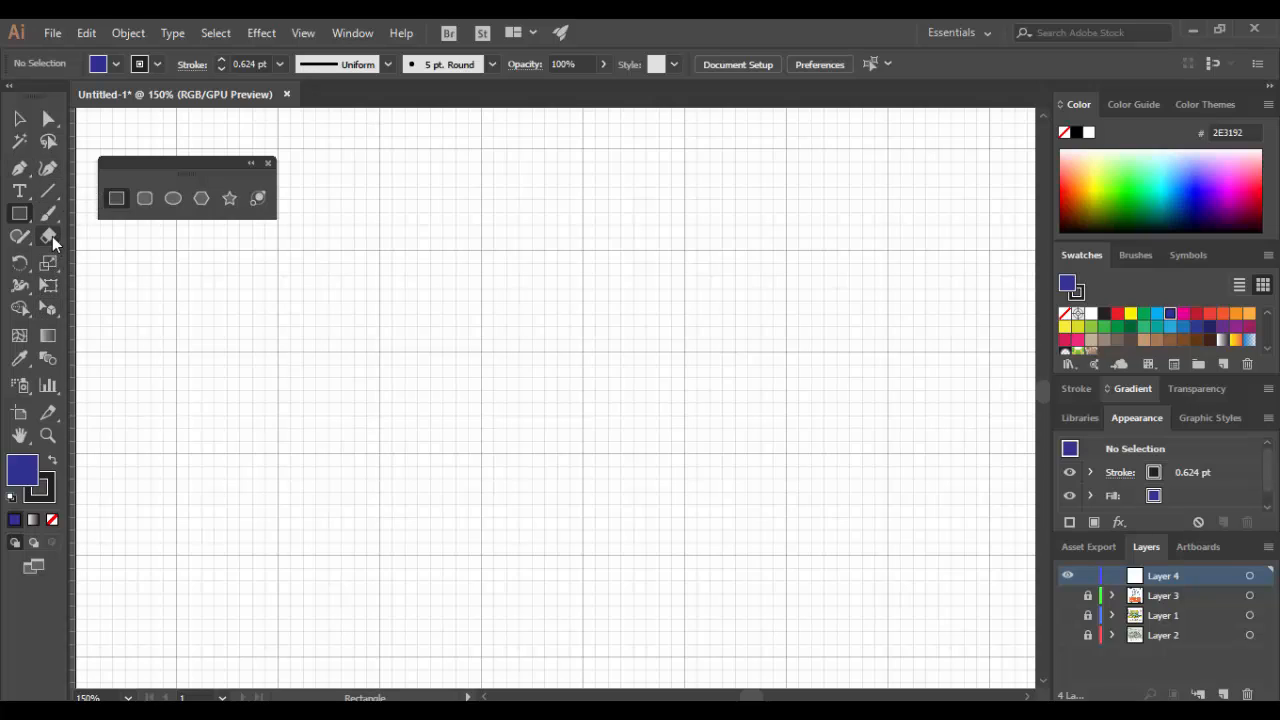
pyautogui.moveTo(50, 236)
pyautogui.mouseDown()
pyautogui.moveTo(187, 237)
pyautogui.moveTo(227, 258)
pyautogui.mouseUp()
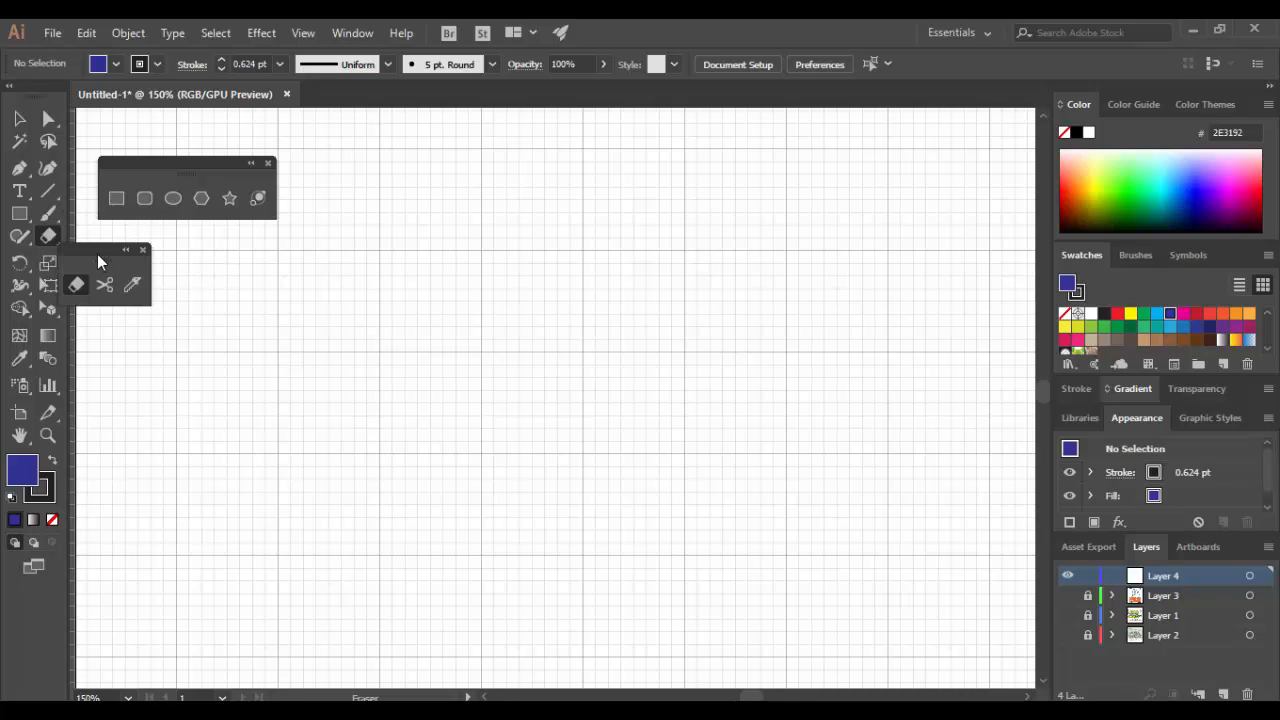
pyautogui.moveTo(97, 255); pyautogui.dragTo(155, 247)
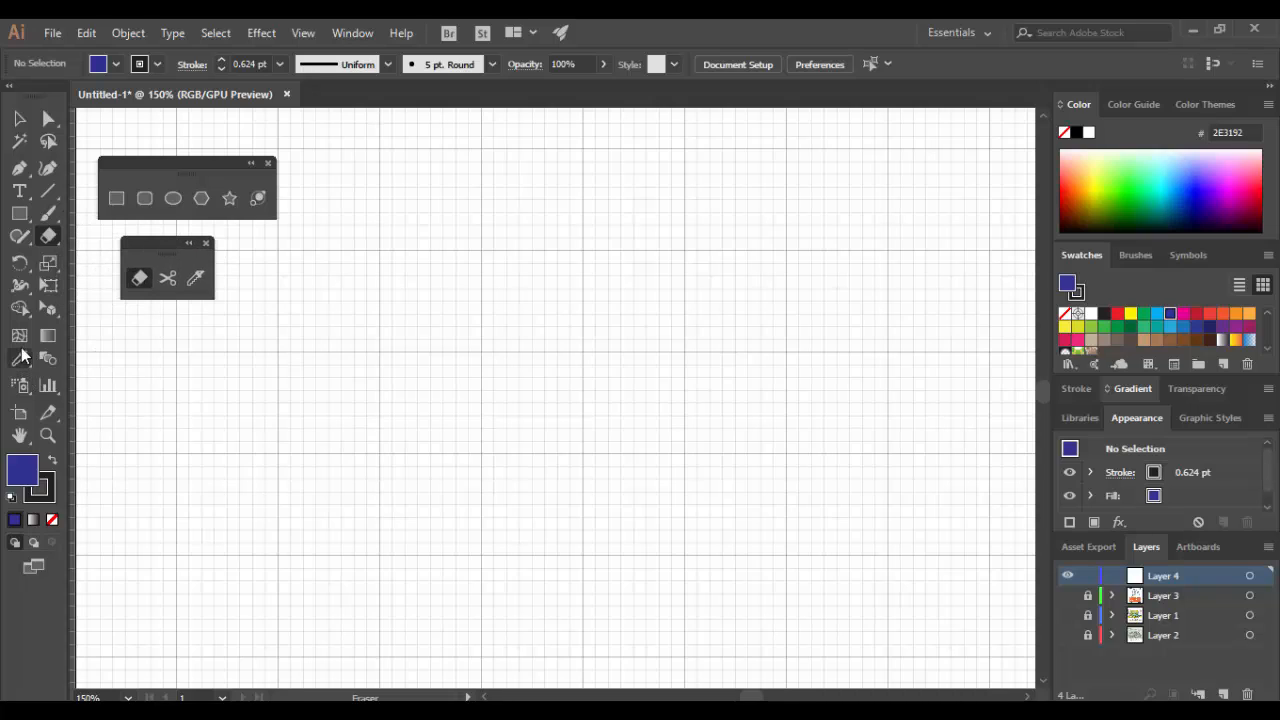
# Tear off the Shape Builder and Width tool groups as floating toolbars beneath the other two
pyautogui.moveTo(19, 308)
pyautogui.mouseDown()
pyautogui.moveTo(236, 316)
pyautogui.moveTo(272, 333)
pyautogui.mouseUp()
pyautogui.moveTo(75, 330); pyautogui.dragTo(170, 328)
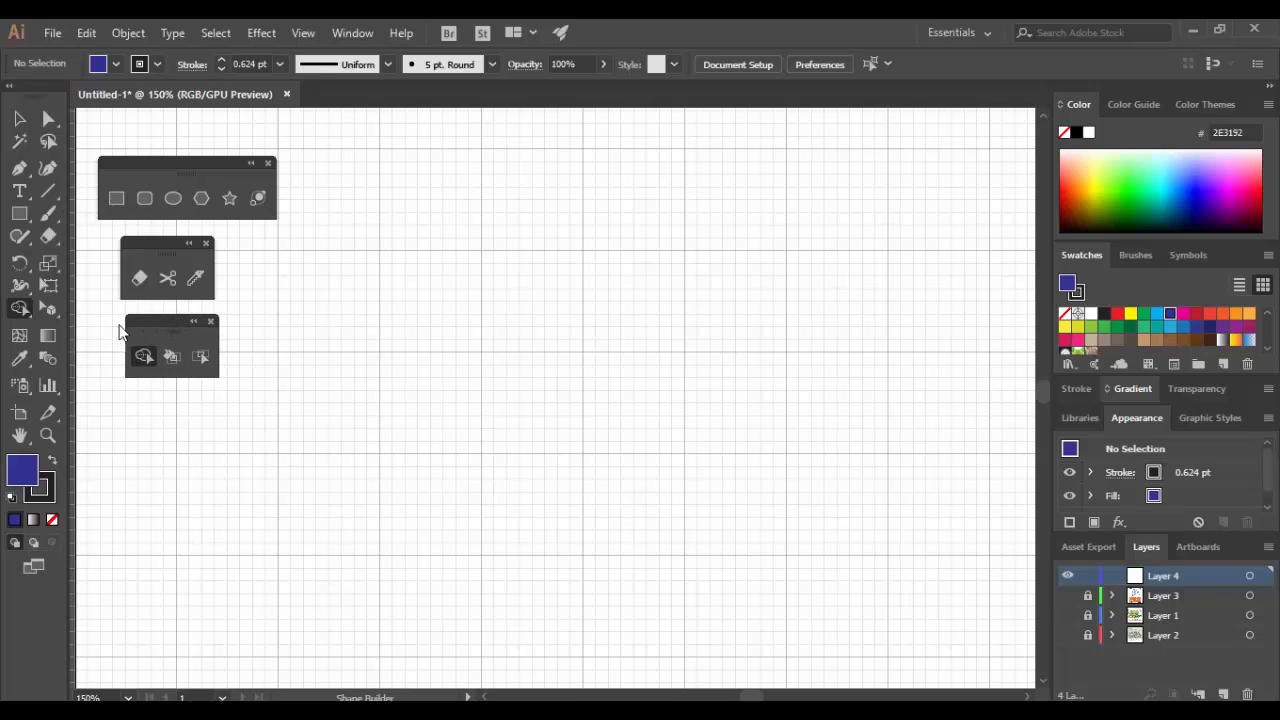
pyautogui.click(26, 282)
pyautogui.moveTo(26, 282); pyautogui.dragTo(205, 343)
pyautogui.moveTo(83, 317); pyautogui.dragTo(144, 418)
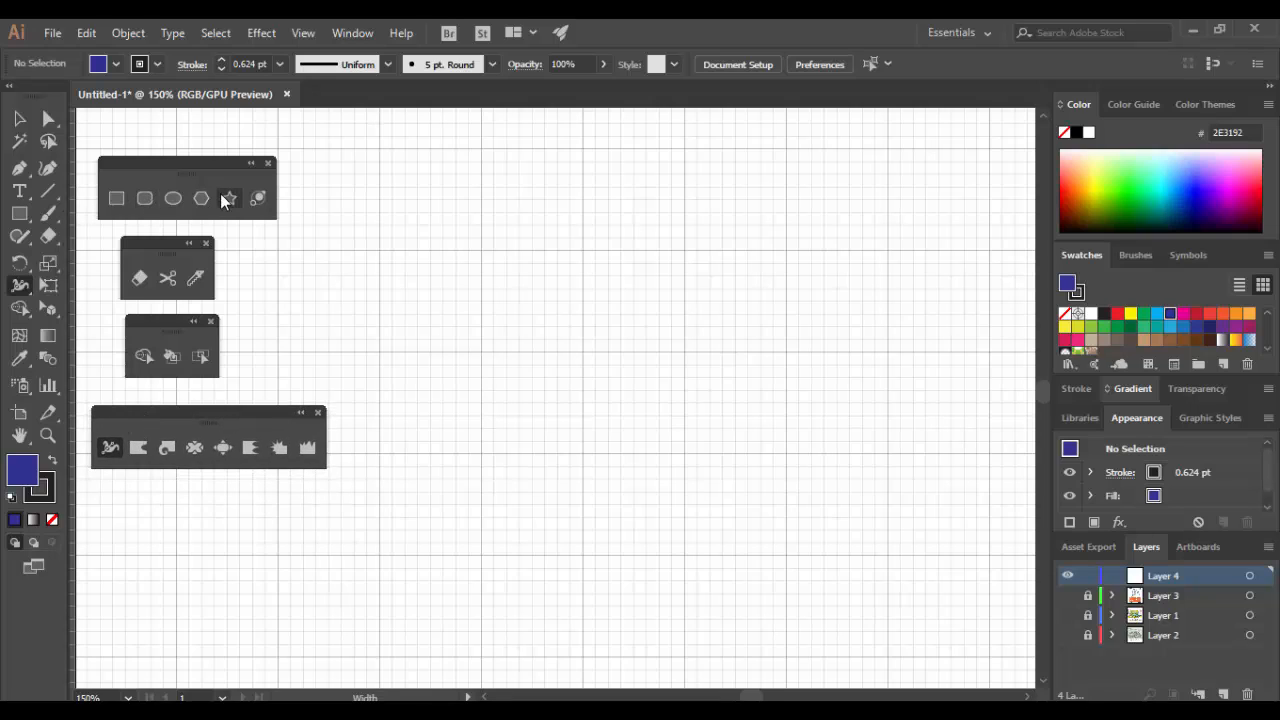
# Draw a blue horizontal rectangle in the middle of the grid and a smaller square above it
pyautogui.click(118, 198)
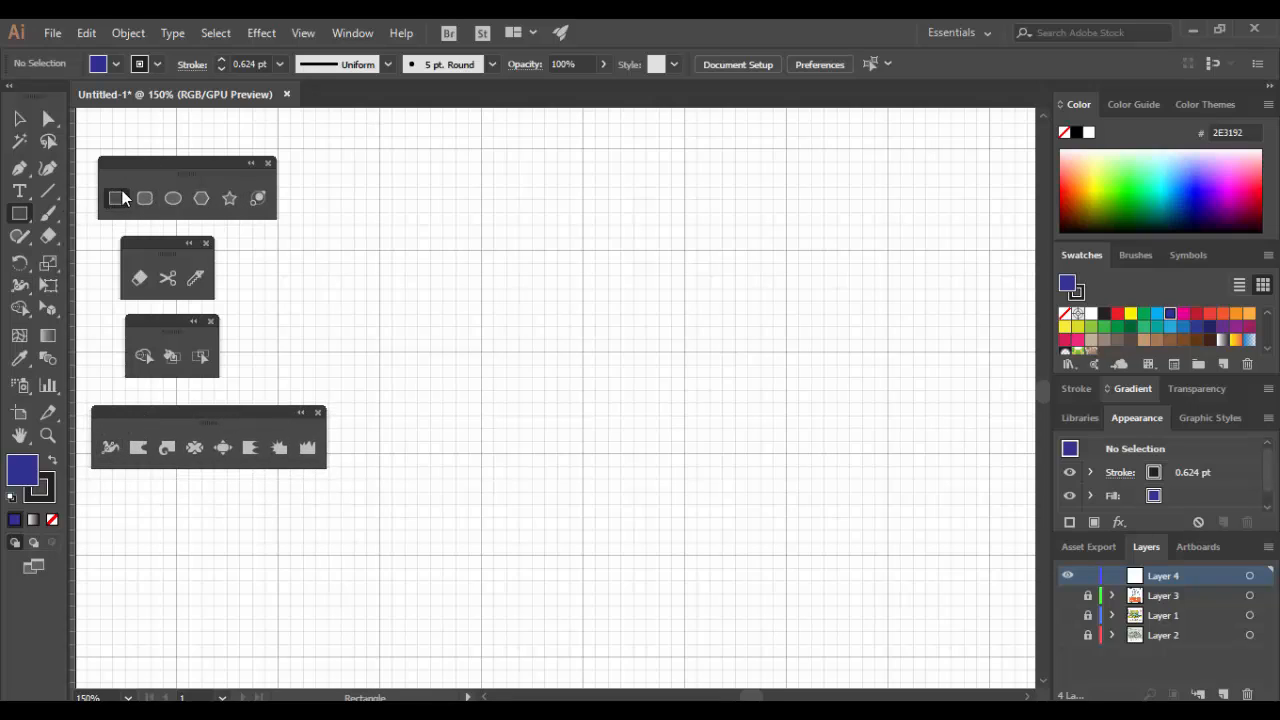
pyautogui.moveTo(469, 251); pyautogui.dragTo(685, 350)
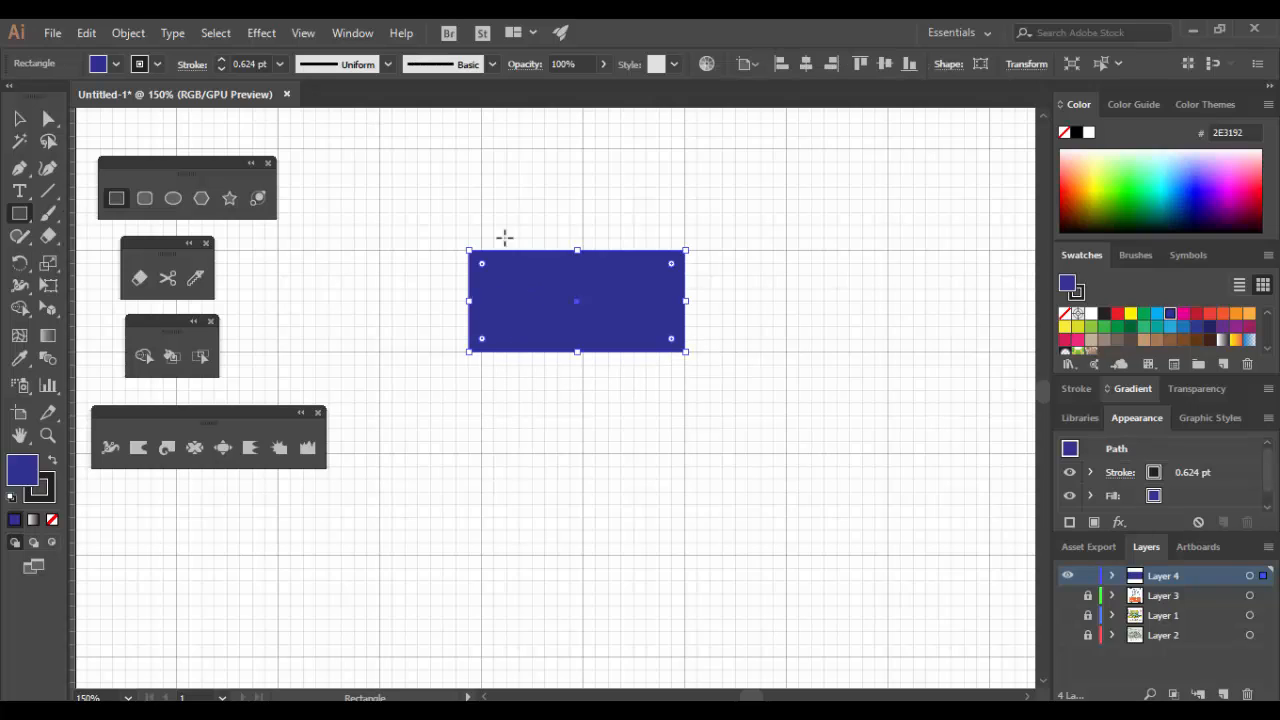
pyautogui.moveTo(506, 161); pyautogui.dragTo(576, 216)
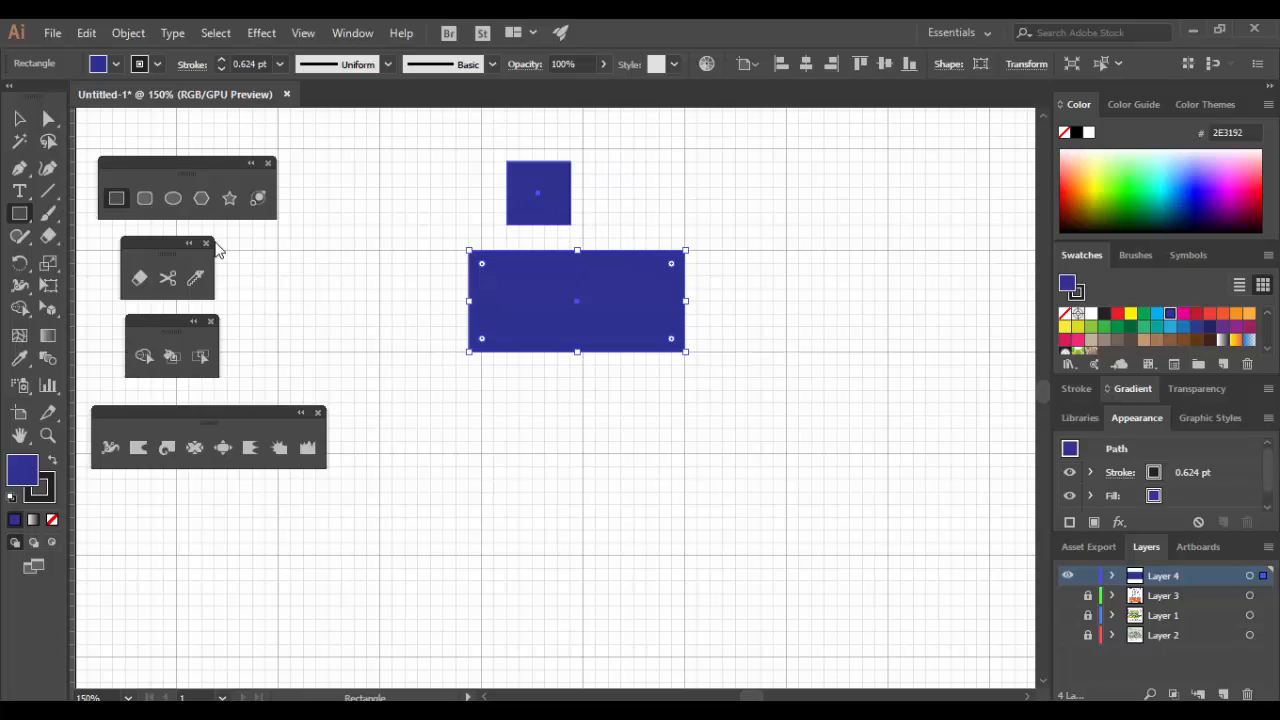
# Draw a wide rounded rectangle below the first rectangle, reducing its corner radius so the corners are only slightly rounded
pyautogui.click(145, 198)
pyautogui.moveTo(470, 402); pyautogui.dragTo(834, 519)
pyautogui.press('Down')
pyautogui.press('Down')
pyautogui.press('Down')
pyautogui.press('Down')
pyautogui.press('Down')
pyautogui.press('Down')
pyautogui.press('Down')
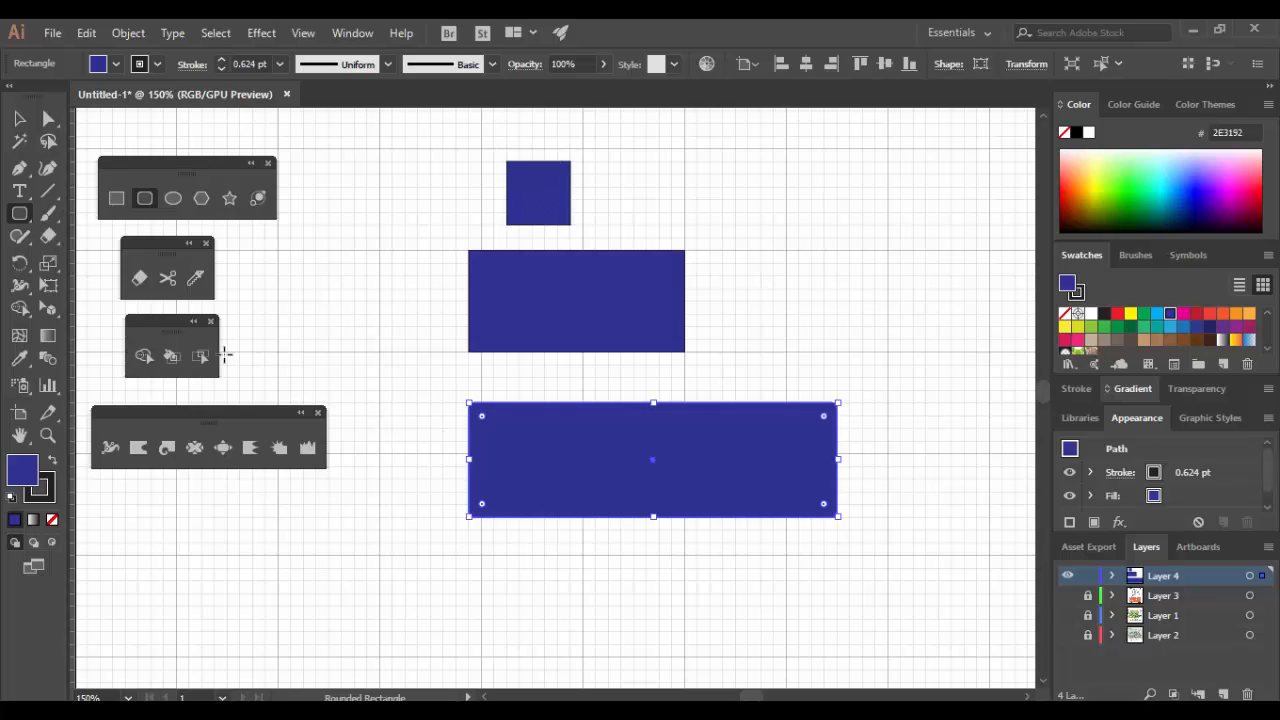
# Draw a slightly rotated hexagon beside the rectangle with the Polygon tool, varying the number of sides before settling on six
pyautogui.click(201, 198)
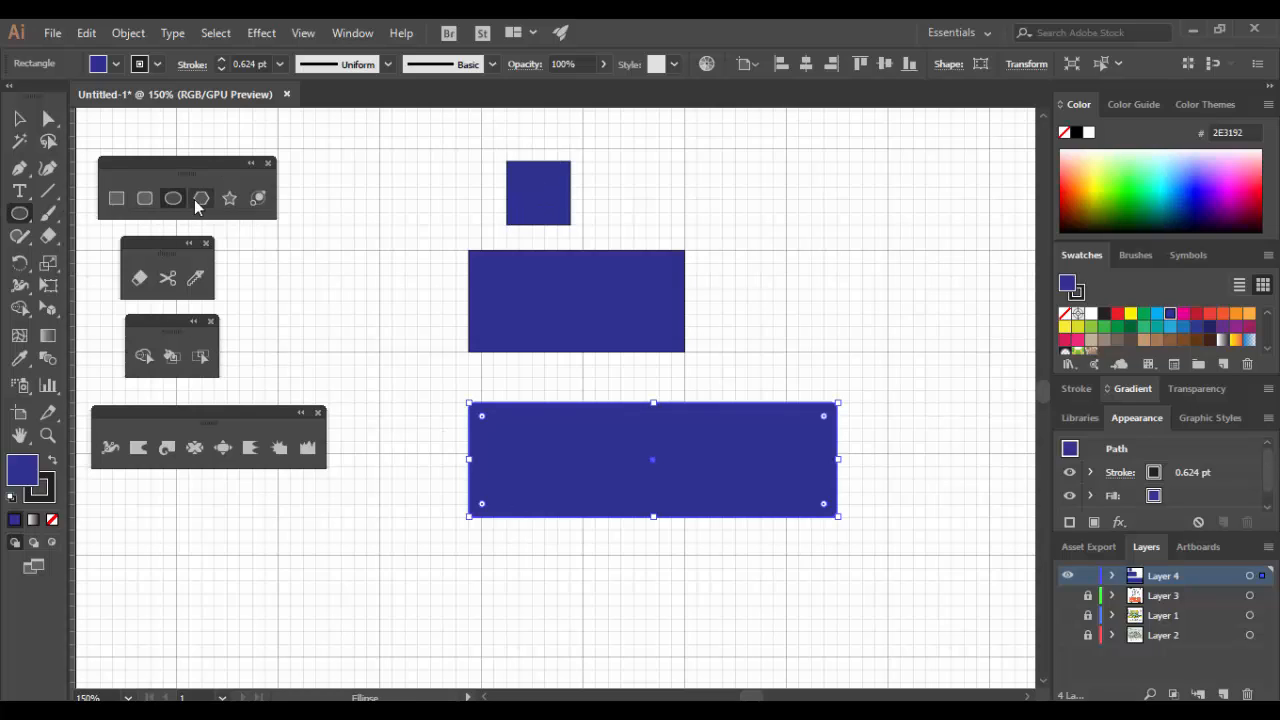
pyautogui.moveTo(336, 278); pyautogui.dragTo(355, 322)
pyautogui.press('Up')
pyautogui.press('Up')
pyautogui.press('Up')
pyautogui.press('Up')
pyautogui.press('Up')
pyautogui.press('Down')
pyautogui.press('Down')
pyautogui.press('Down')
pyautogui.press('Down')
pyautogui.press('Down')
pyautogui.press('Down')
pyautogui.press('Down')
pyautogui.press('Down')
pyautogui.press('Up')
pyautogui.press('Up')
pyautogui.press('Up')
# Draw a small seven-pointed star on the other side of the square with the Star tool, adjusting the number of points
pyautogui.click(229, 198)
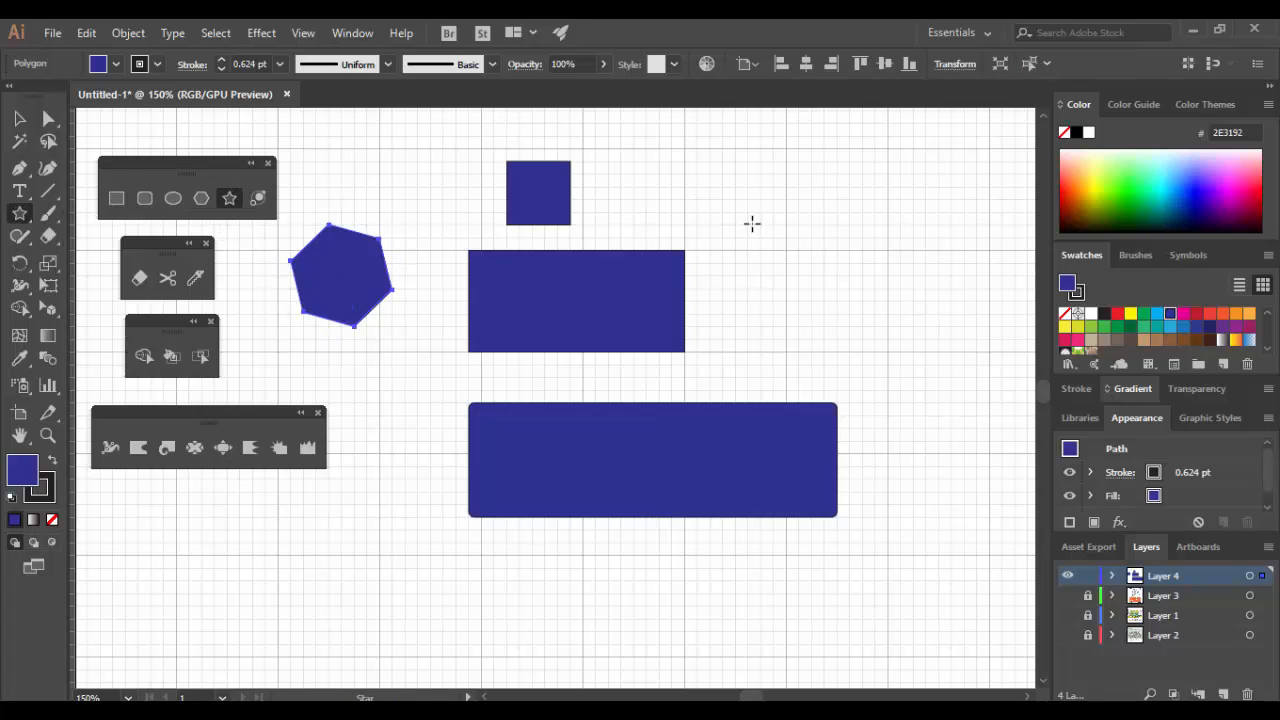
pyautogui.moveTo(776, 225); pyautogui.dragTo(784, 266)
pyautogui.press('Down')
pyautogui.press('Down')
pyautogui.press('Up')
pyautogui.press('Up')
pyautogui.press('Up')
pyautogui.press('Up')
pyautogui.press('Up')
pyautogui.press('Up')
pyautogui.press('Down')
pyautogui.press('Down')
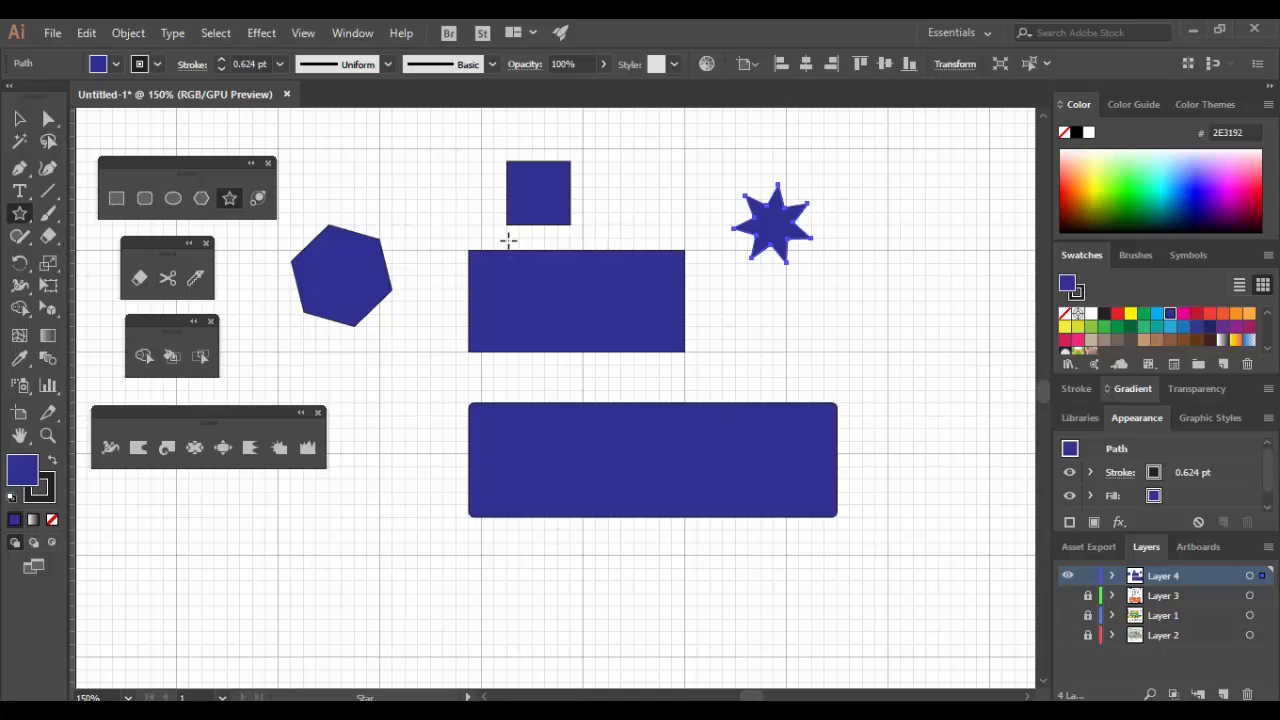
# Draw a closed L-shaped building with one slanted end beside the star using the Pen tool, following the grid lines
pyautogui.click(19, 168)
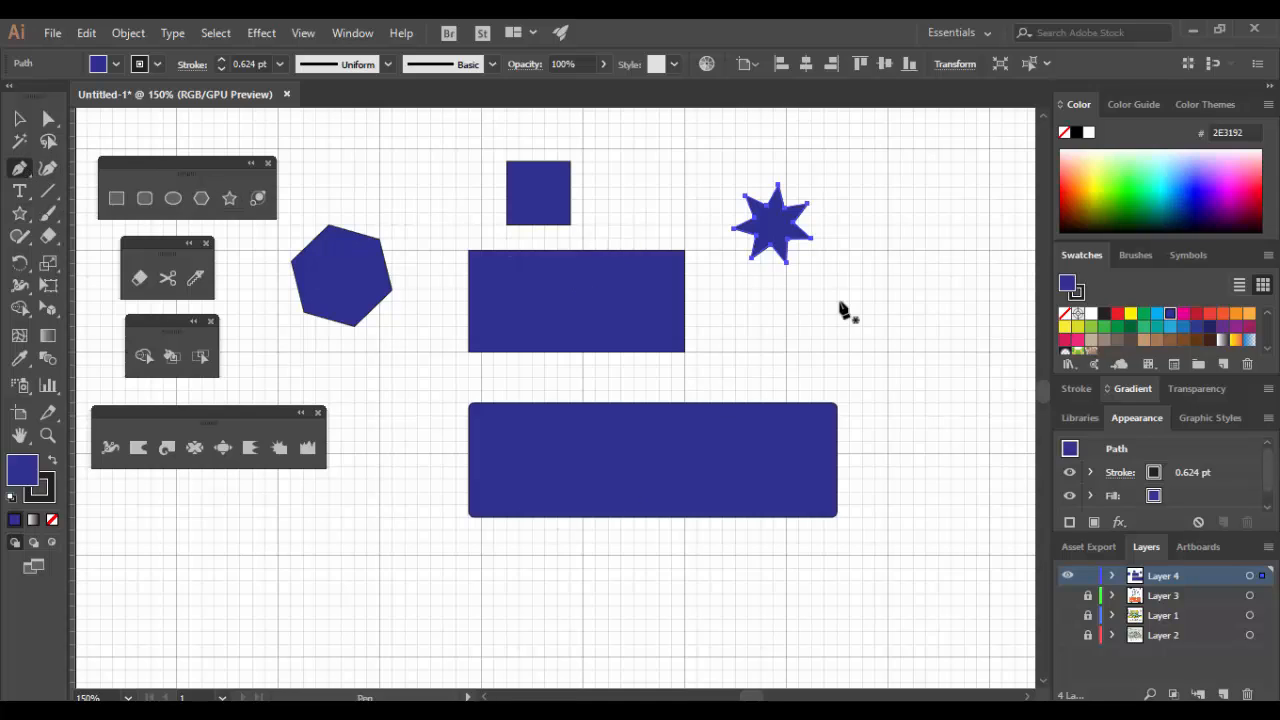
pyautogui.click(887, 212)
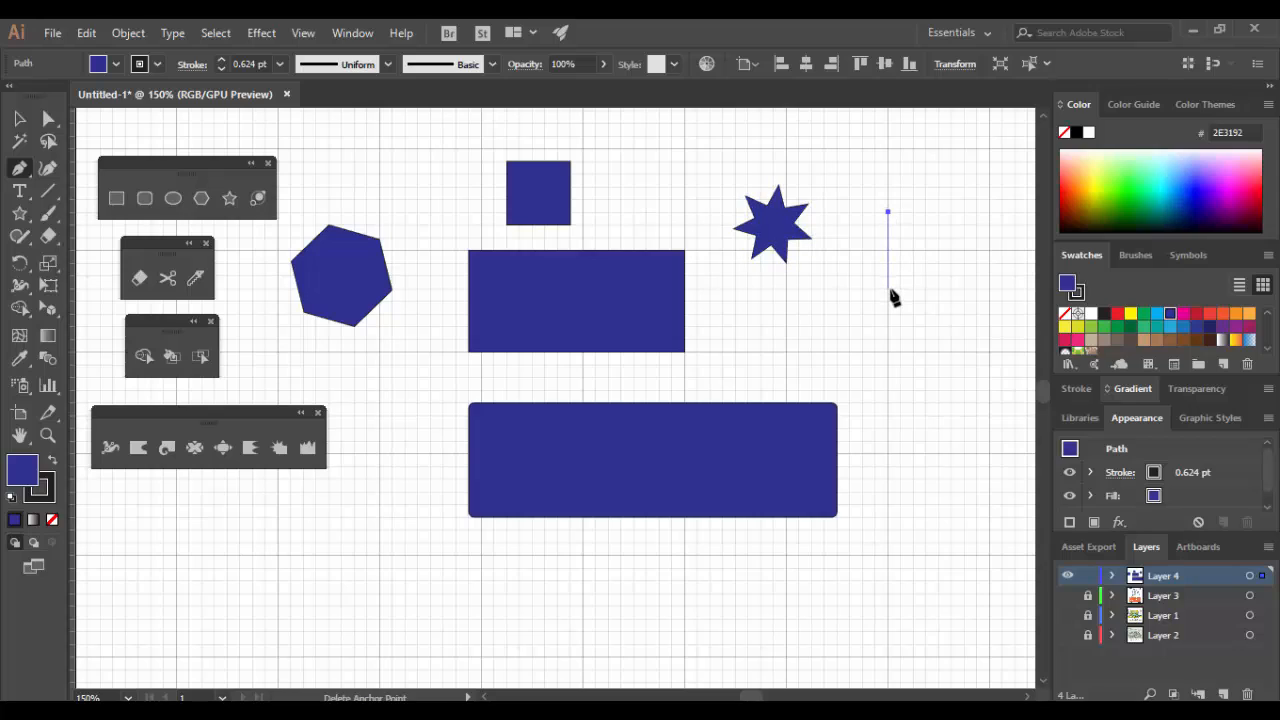
pyautogui.click(888, 300)
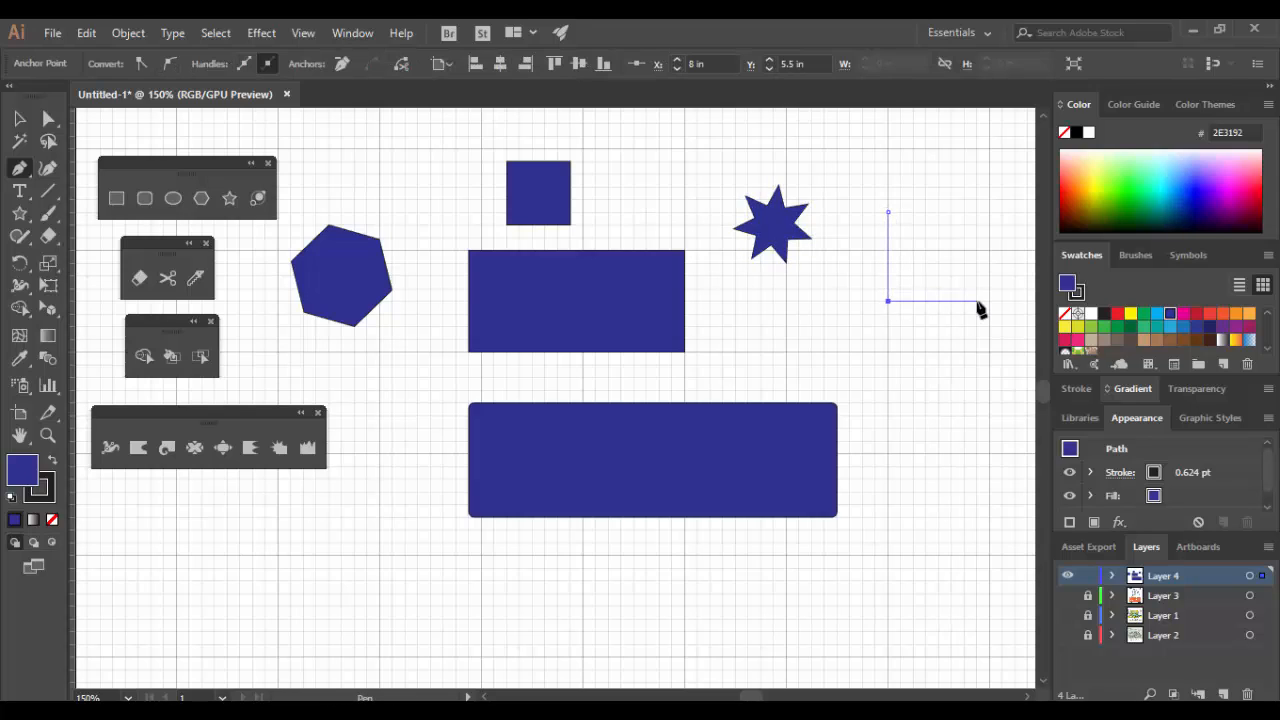
pyautogui.click(977, 300)
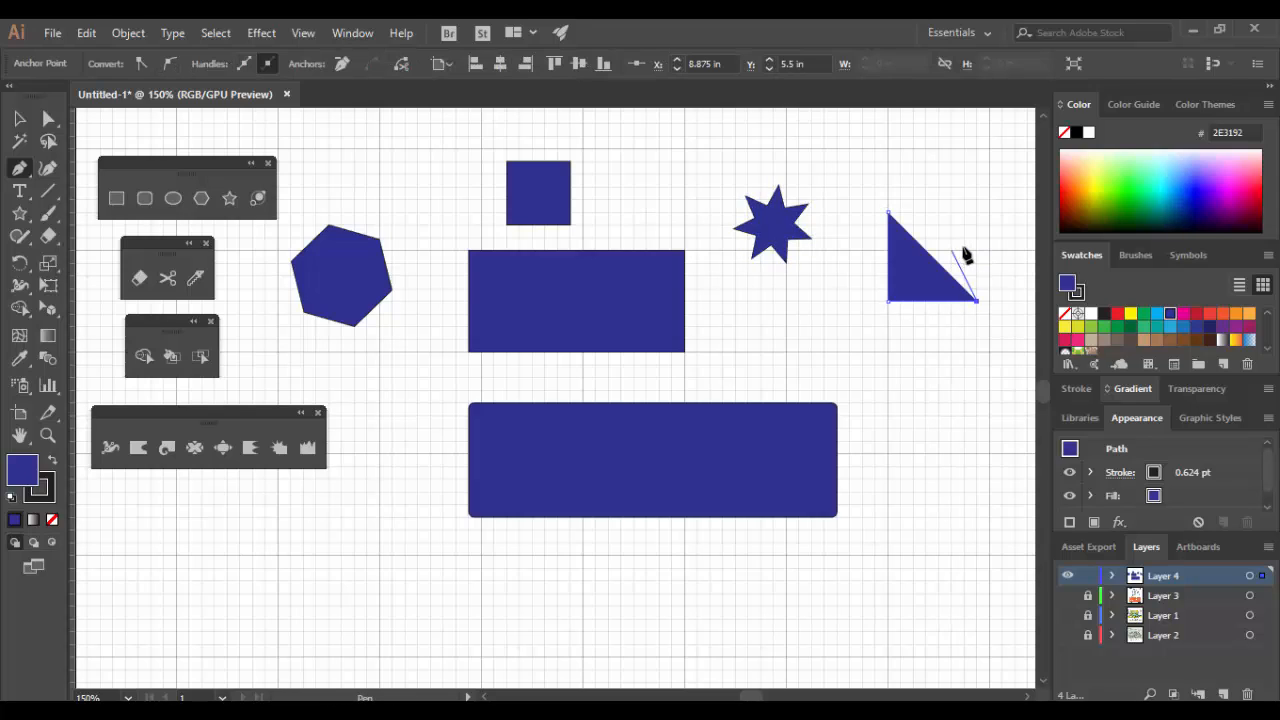
pyautogui.click(965, 250)
pyautogui.click(926, 250)
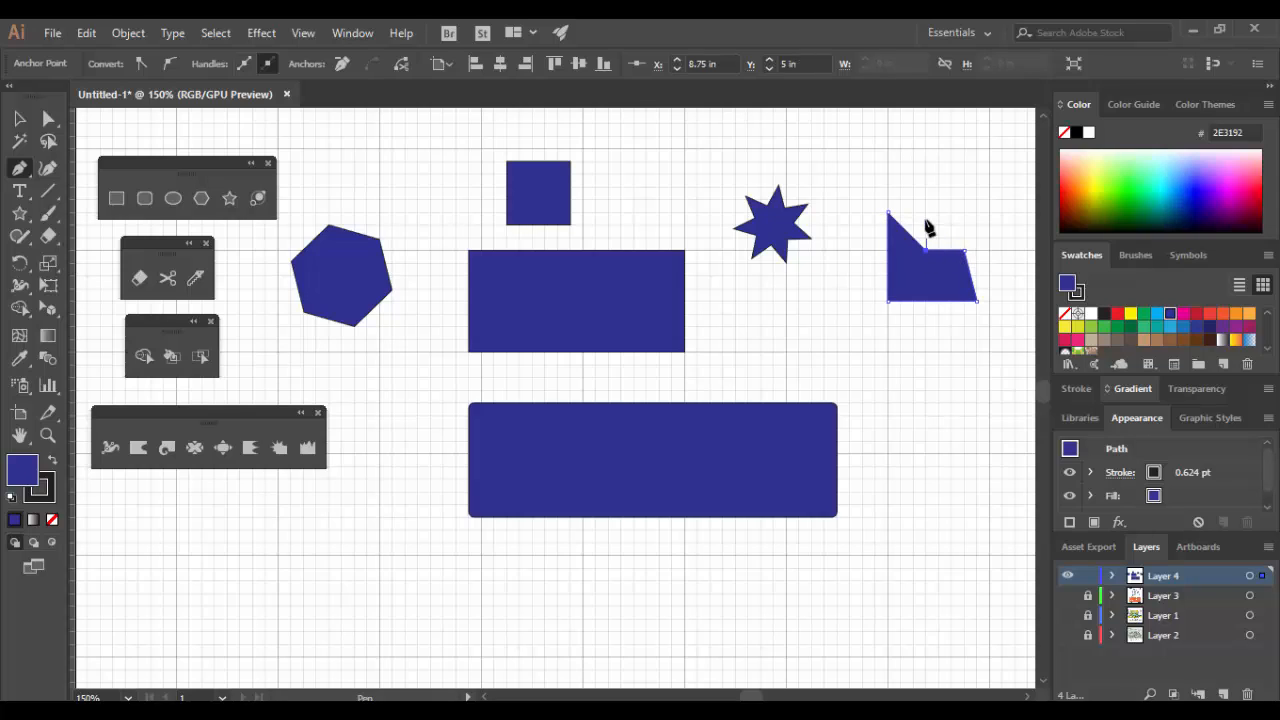
pyautogui.click(926, 212)
pyautogui.click(888, 212)
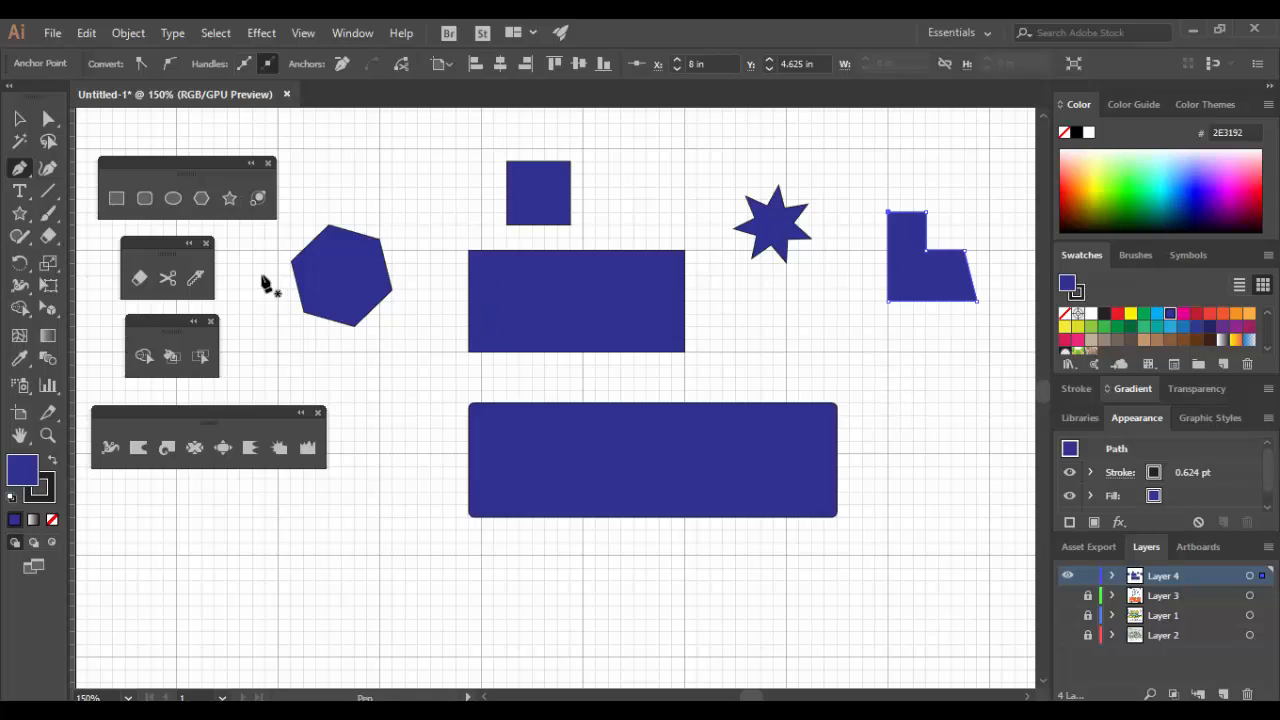
# Reshape the middle rectangle by moving its upper-right anchor inward and down, and pull the star's lower-left point into its centre
pyautogui.click(19, 119)
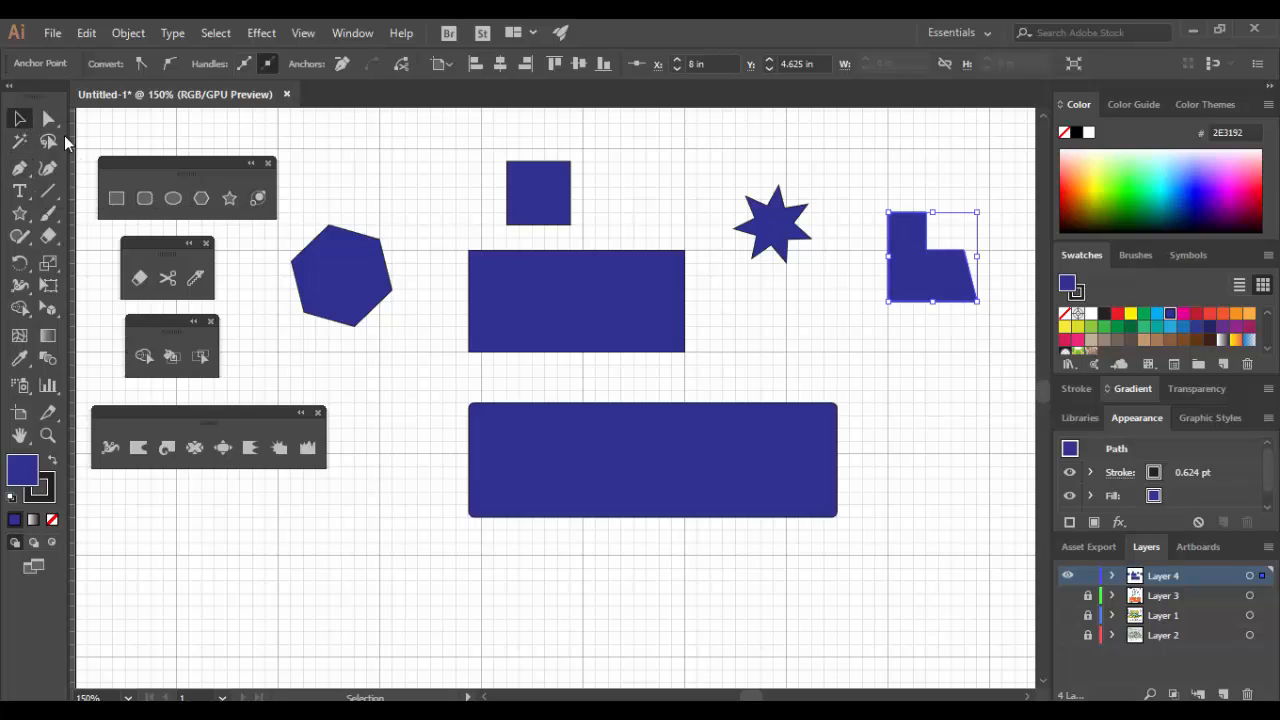
pyautogui.click(48, 119)
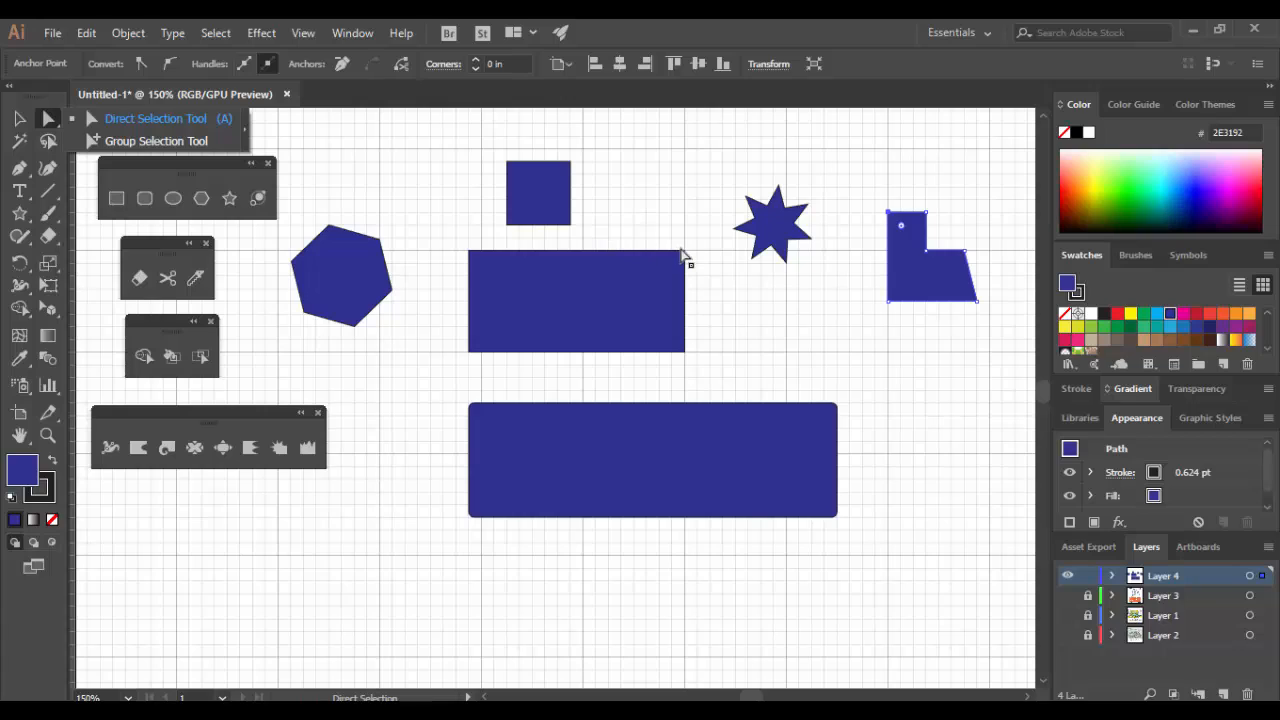
pyautogui.moveTo(685, 252); pyautogui.dragTo(583, 275)
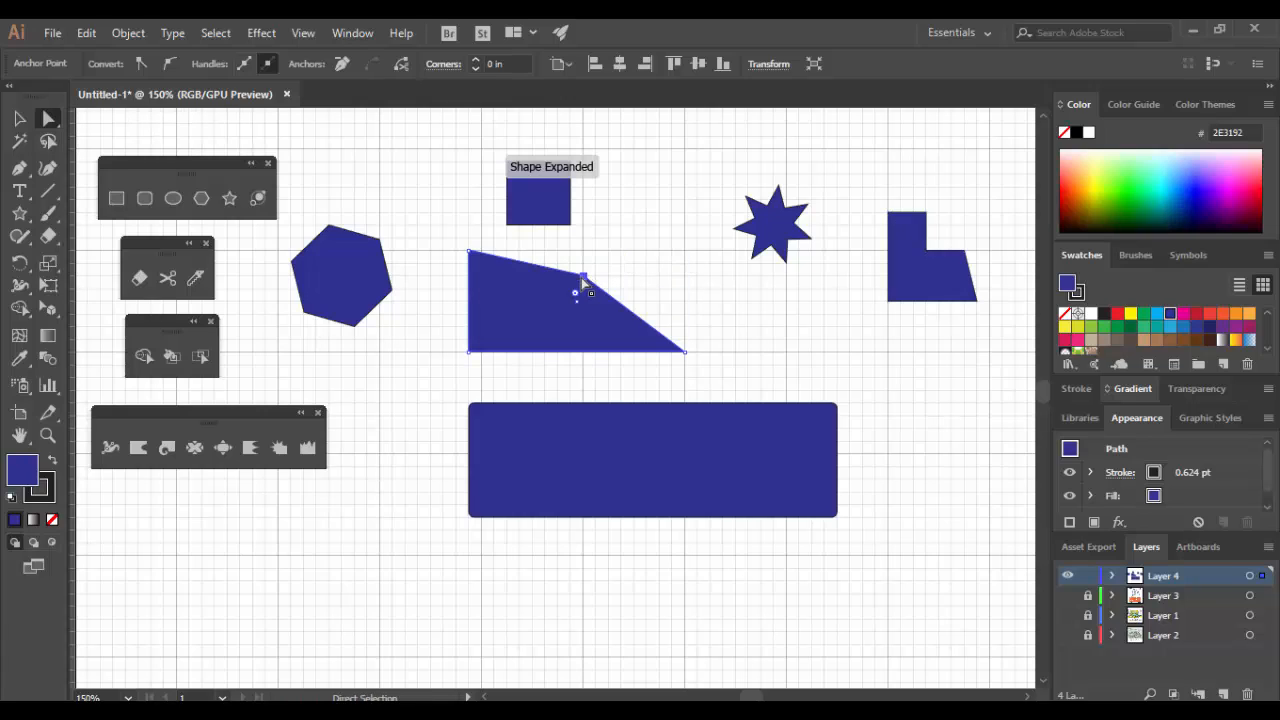
pyautogui.click(755, 268)
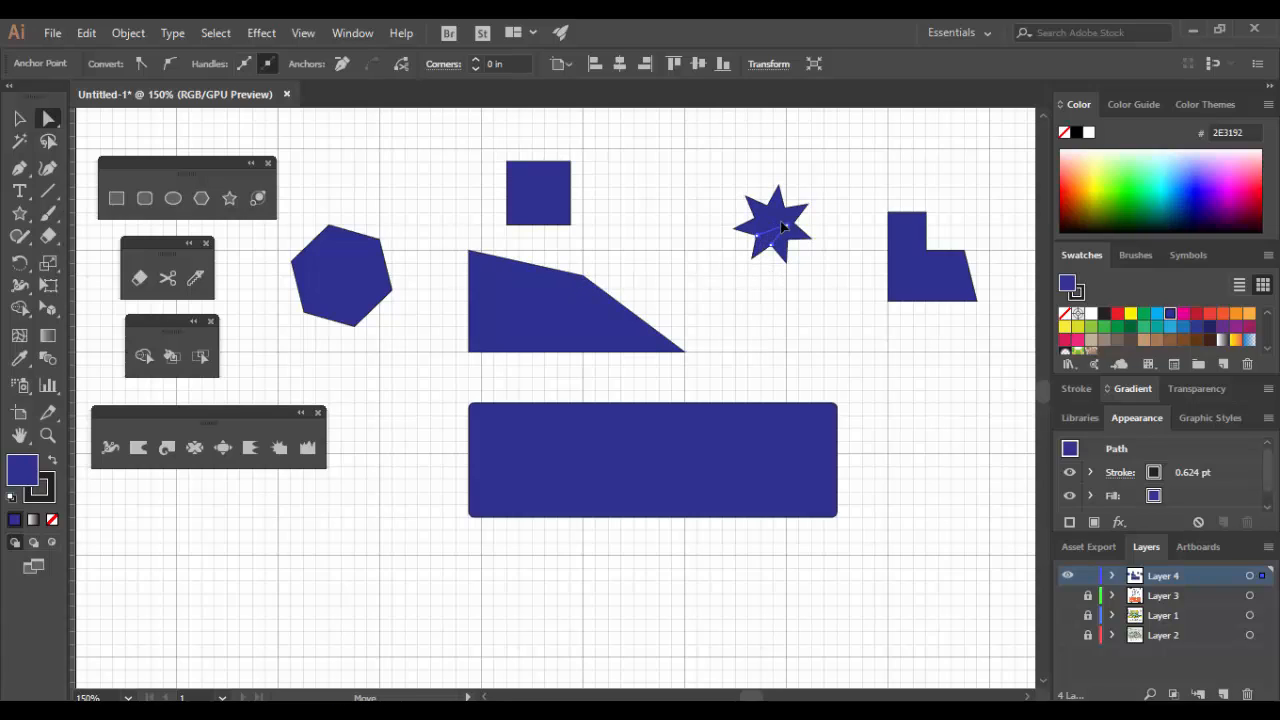
pyautogui.click(779, 232)
# Round the two upper corners of the reshaped rectangle, giving the upper-left one a radius of about 0.3 in, and deselect it
pyautogui.click(584, 278)
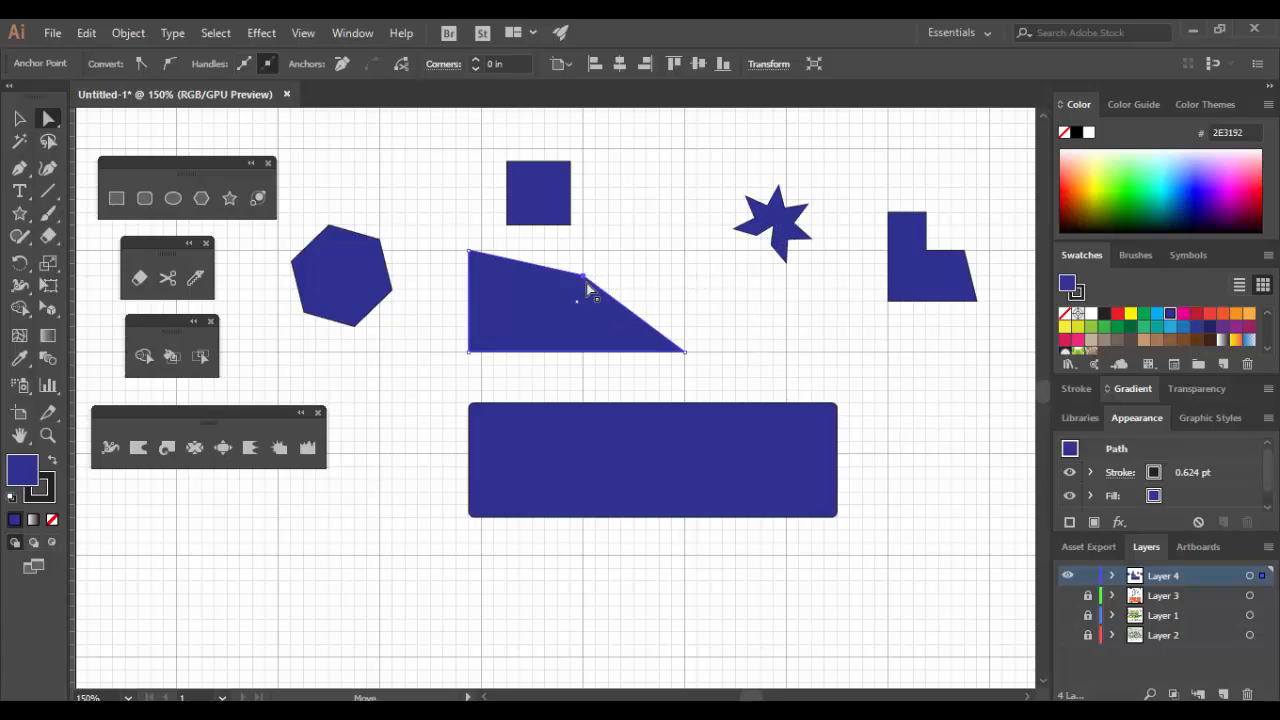
pyautogui.moveTo(576, 296)
pyautogui.mouseDown()
pyautogui.moveTo(593, 312)
pyautogui.moveTo(580, 305)
pyautogui.mouseUp()
pyautogui.click(468, 253)
pyautogui.moveTo(488, 276); pyautogui.dragTo(520, 298)
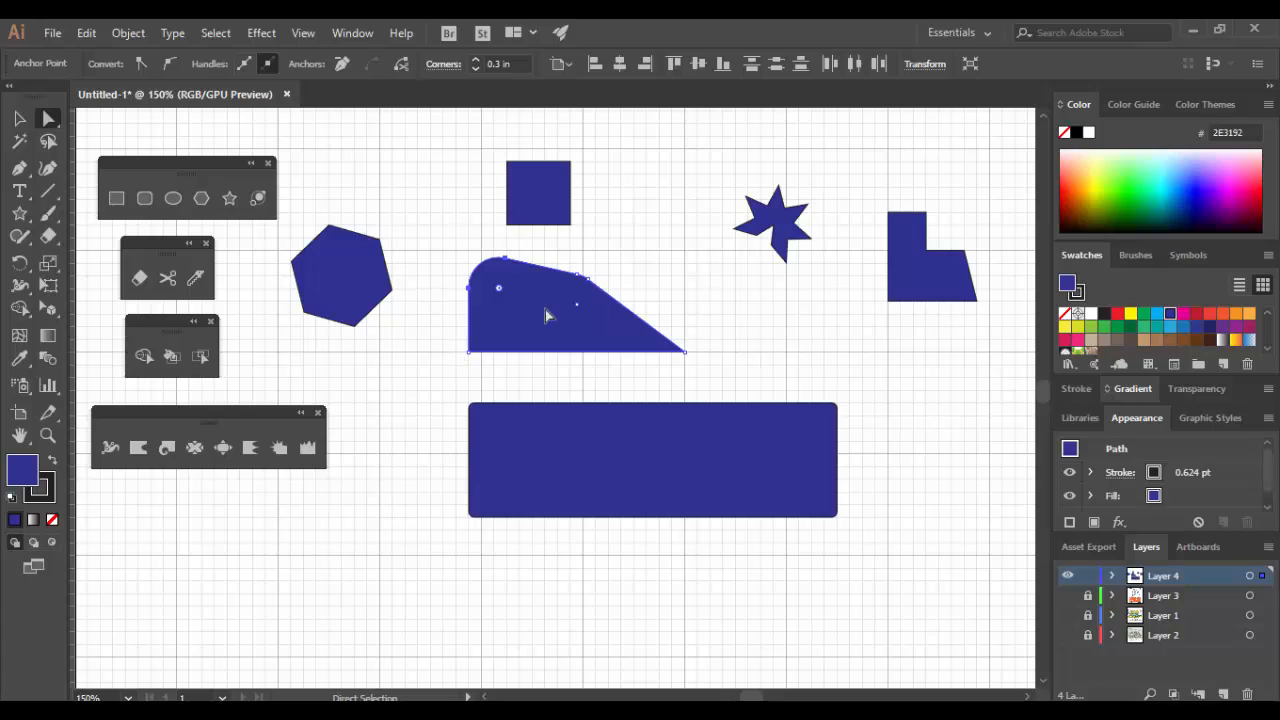
pyautogui.click(19, 118)
pyautogui.click(305, 373)
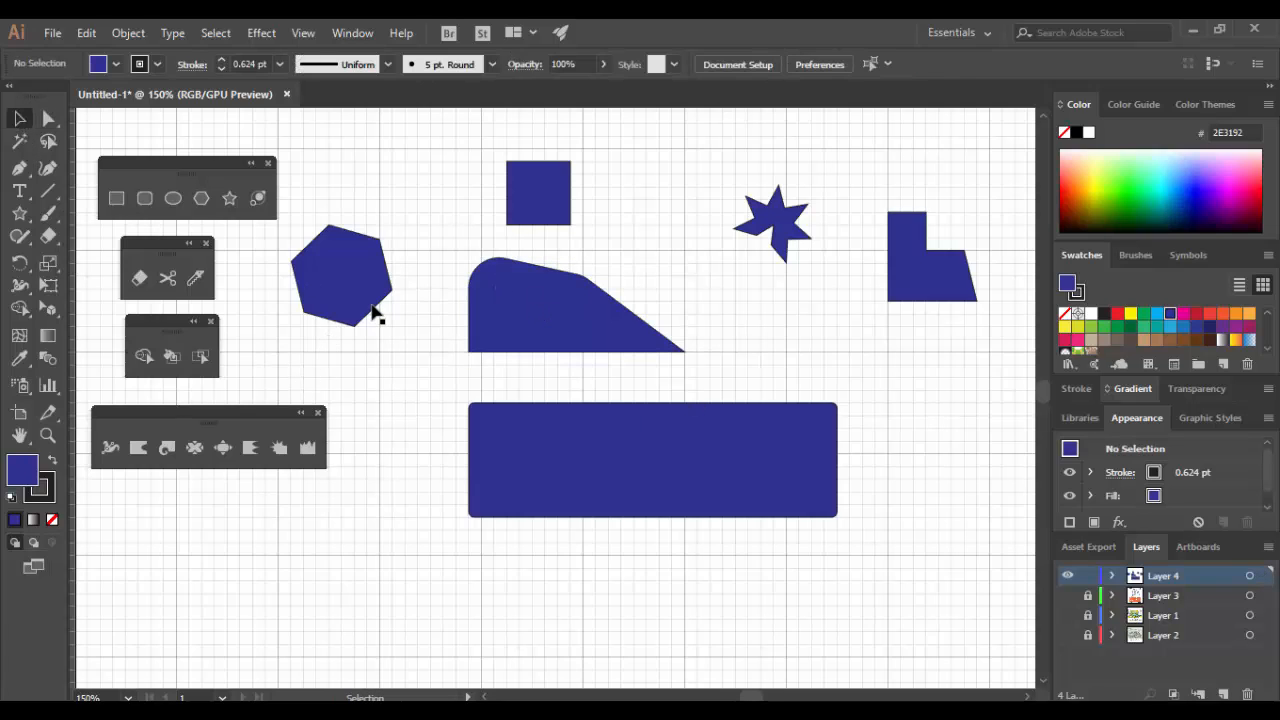
# Distort the wide rounded rectangle, bending its left end inward with the Warp tool and making its bottom edge wavy with the Twirl tool
pyautogui.click(138, 450)
pyautogui.moveTo(477, 502)
pyautogui.mouseDown()
pyautogui.moveTo(479, 452)
pyautogui.moveTo(537, 463)
pyautogui.mouseUp()
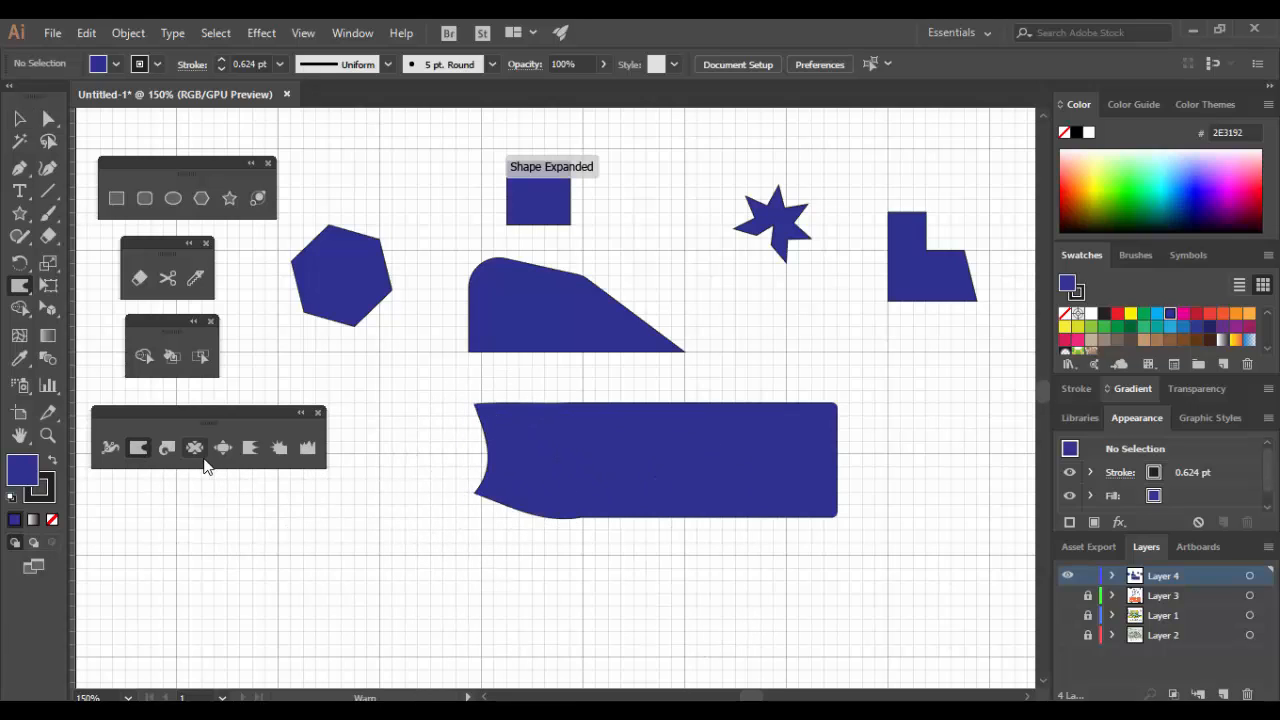
pyautogui.click(166, 447)
pyautogui.moveTo(700, 556); pyautogui.dragTo(700, 553)
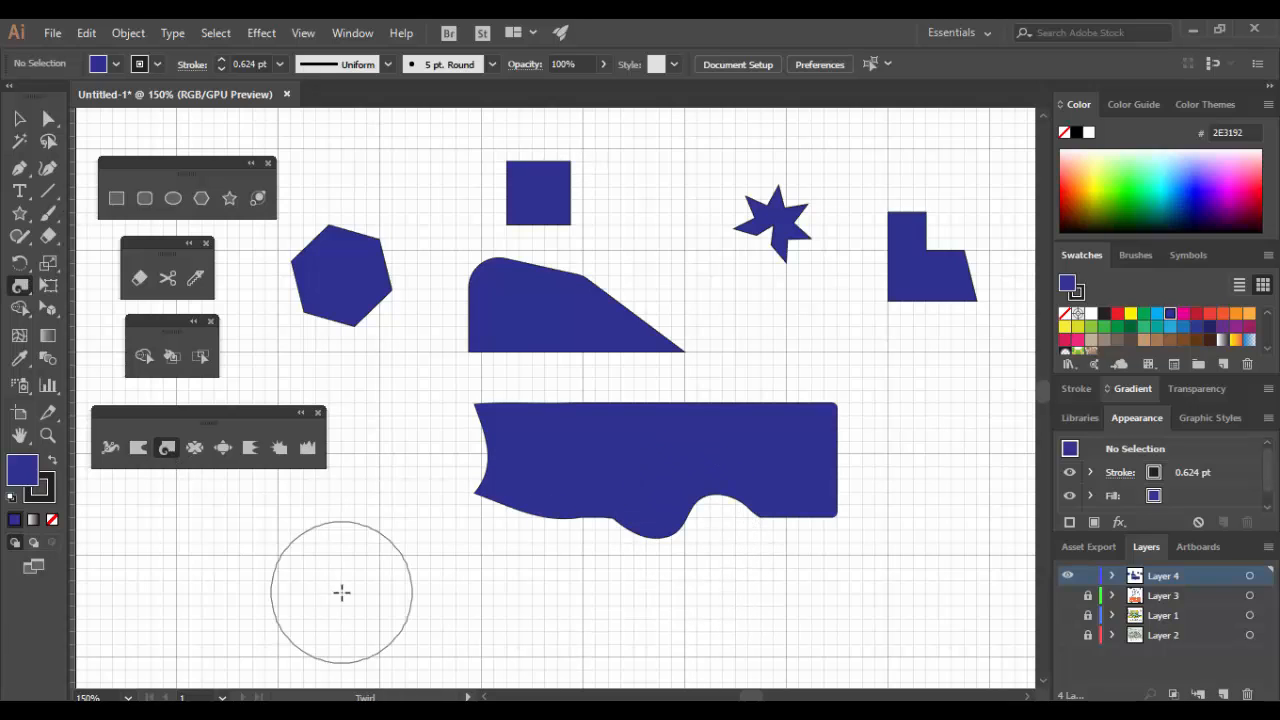
# Pull in the wide shape's lower-right corner with the Pucker tool and distort its right edge with the Bloat tool
pyautogui.click(194, 448)
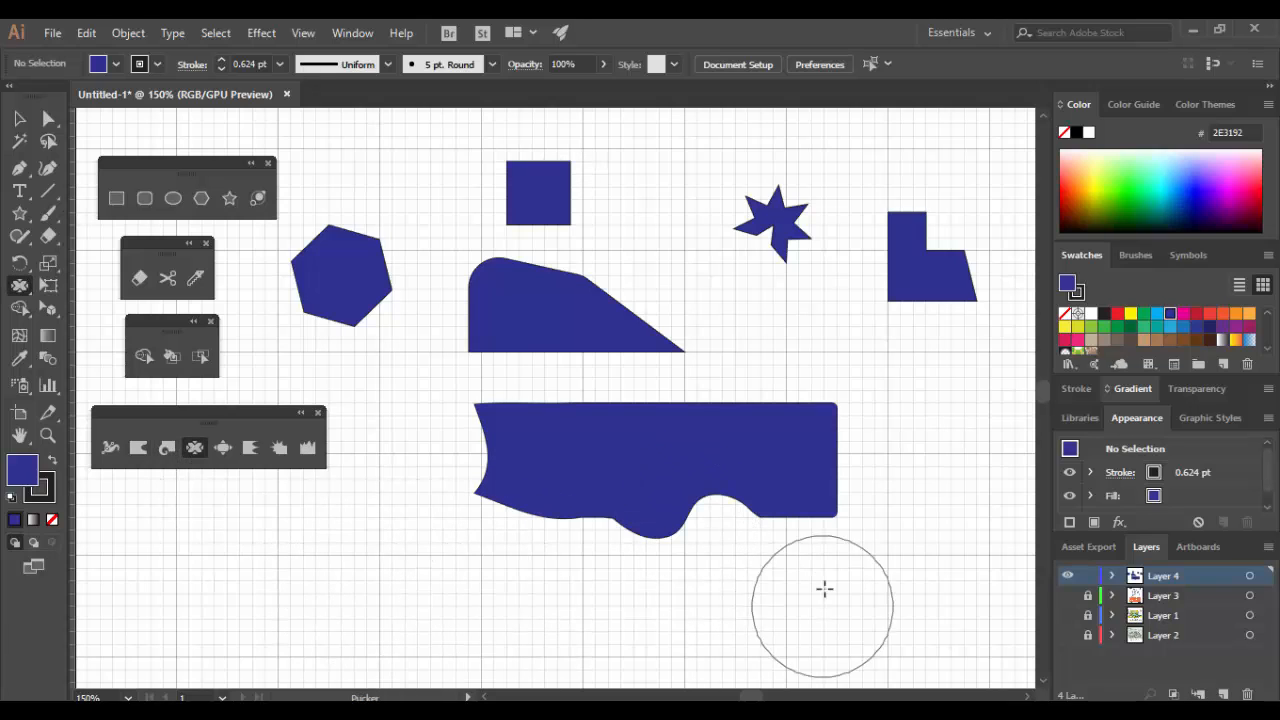
pyautogui.click(826, 530)
pyautogui.click(222, 448)
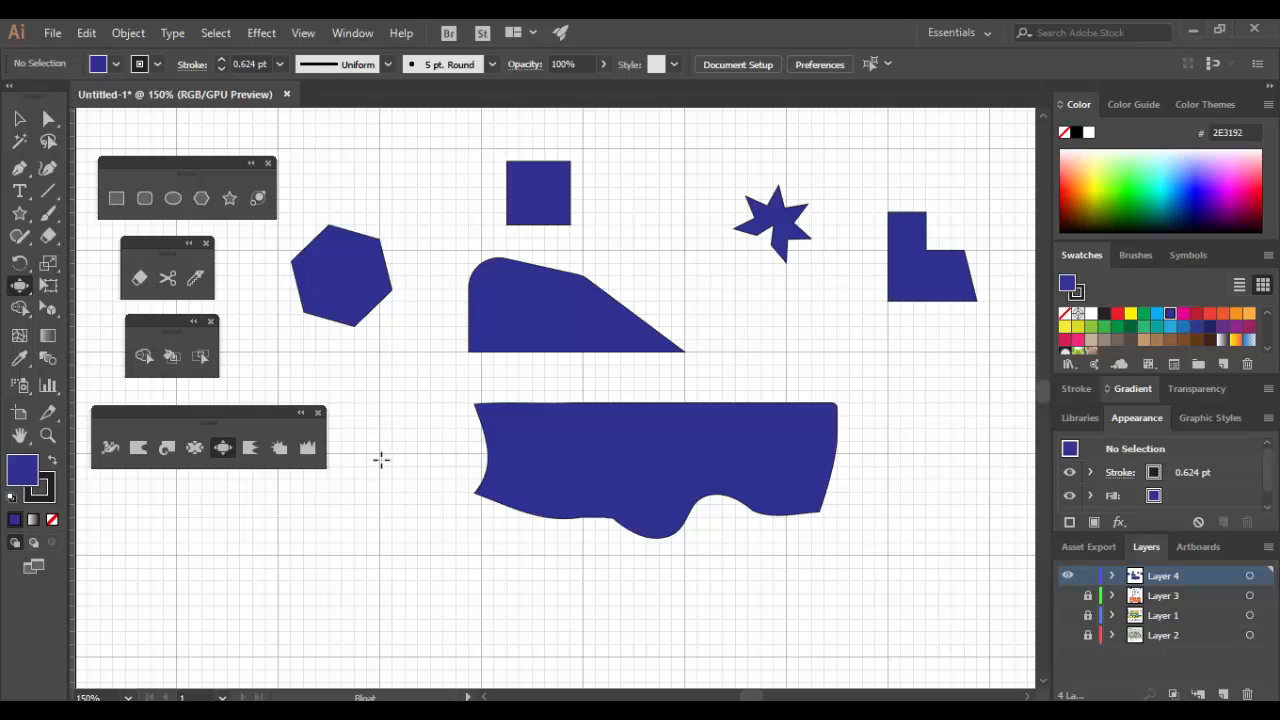
pyautogui.moveTo(850, 430); pyautogui.dragTo(800, 537)
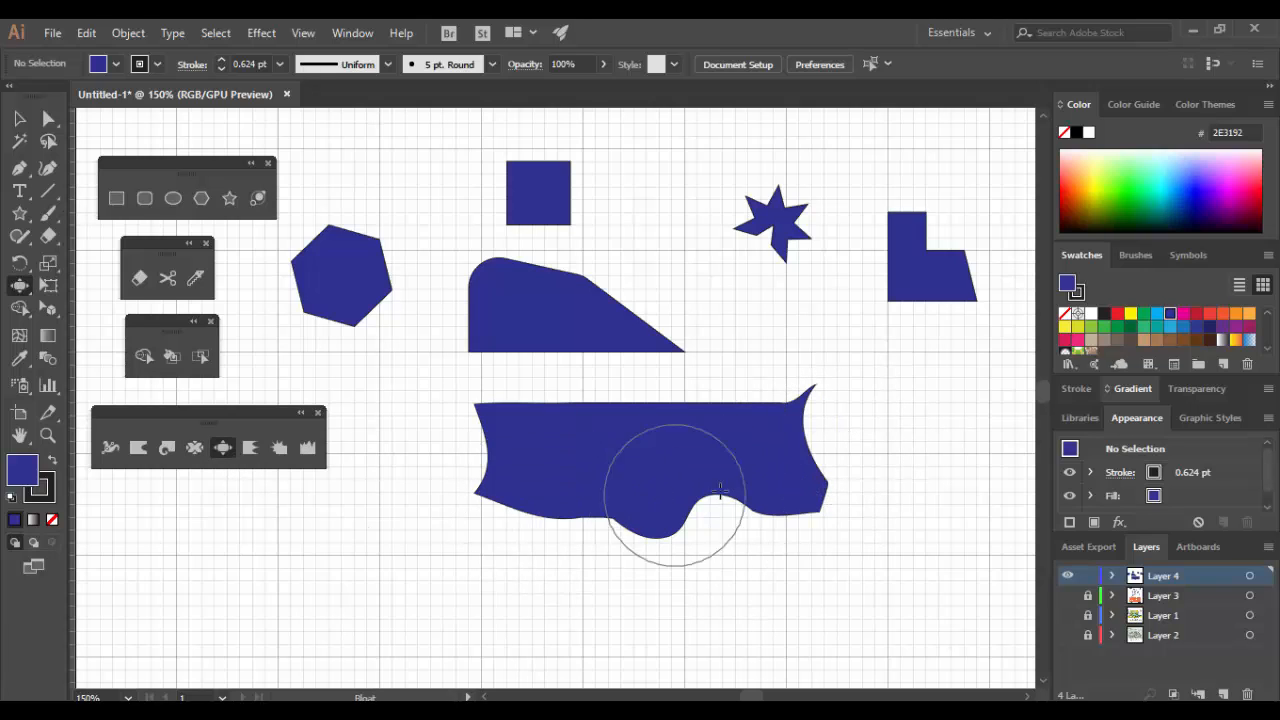
# Move the distorted wide shape lower on the grid and shift the floating distortion toolbar down
pyautogui.click(19, 118)
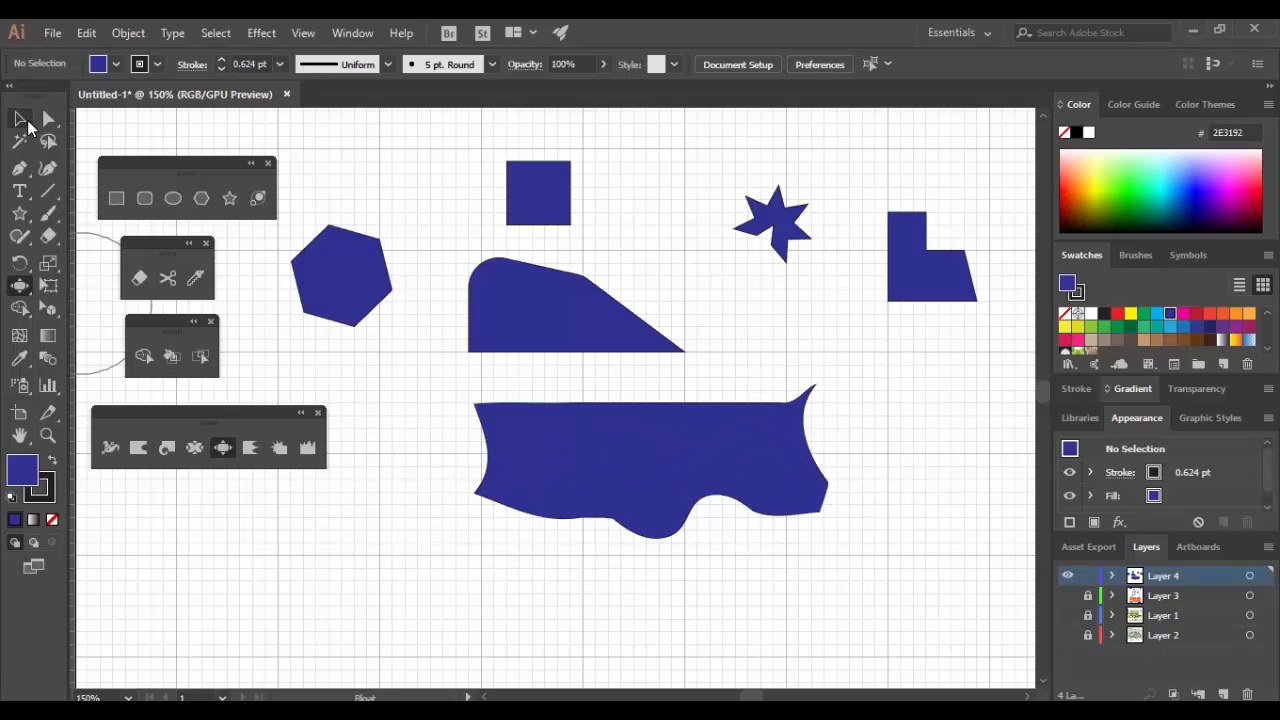
pyautogui.moveTo(655, 489)
pyautogui.mouseDown()
pyautogui.moveTo(612, 517)
pyautogui.moveTo(613, 570)
pyautogui.mouseUp()
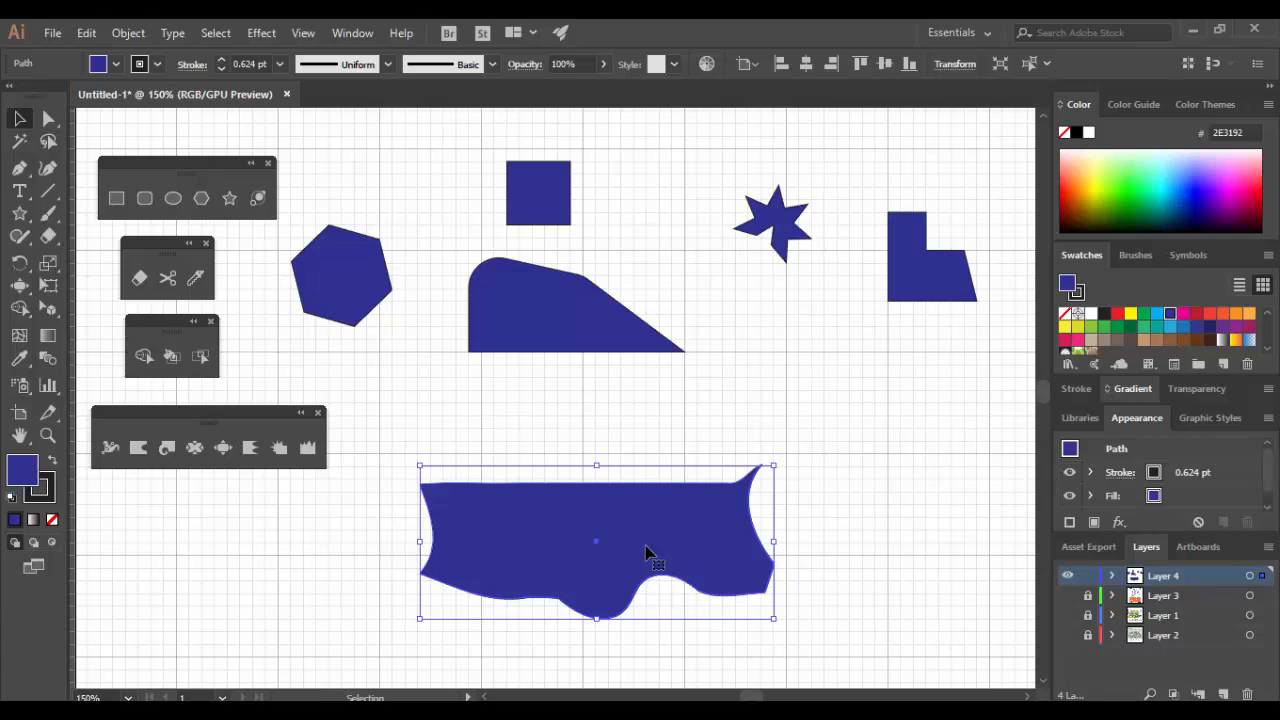
pyautogui.moveTo(231, 414); pyautogui.dragTo(228, 556)
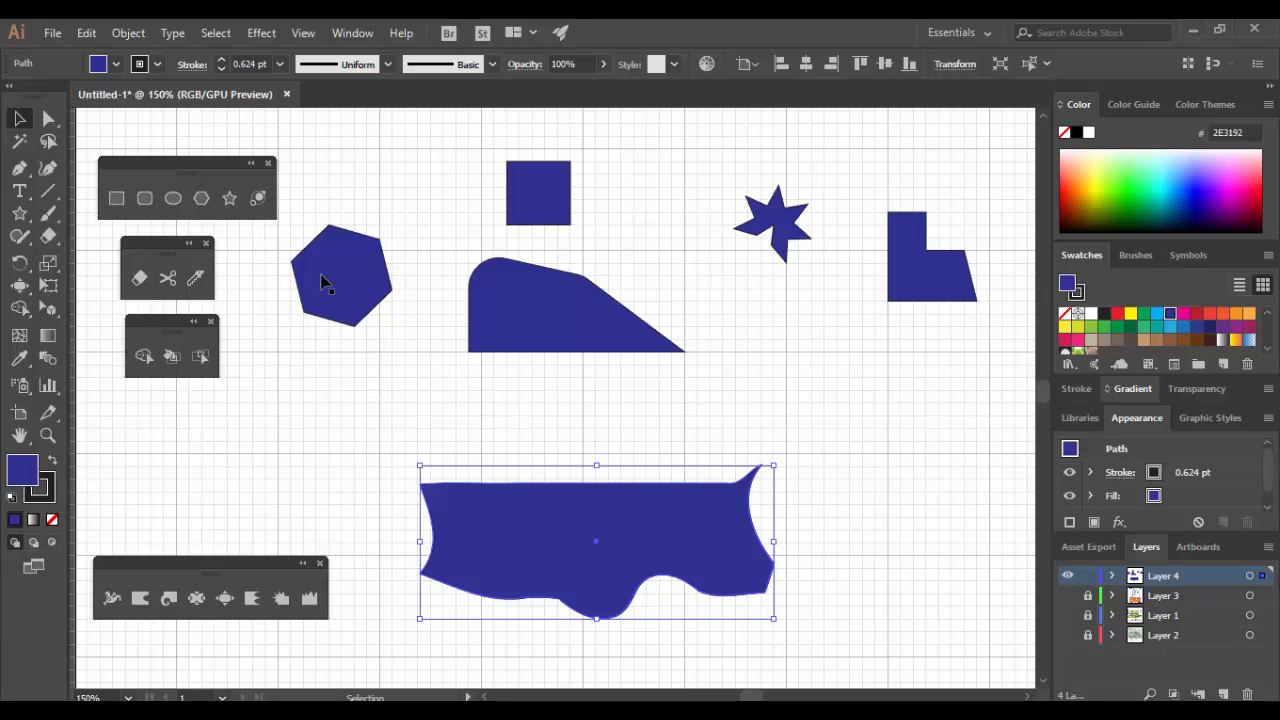
# Move the small square down to overlap the rounded shape's upper edge and fill it with light blue 00AEEF
pyautogui.moveTo(555, 192); pyautogui.dragTo(569, 269)
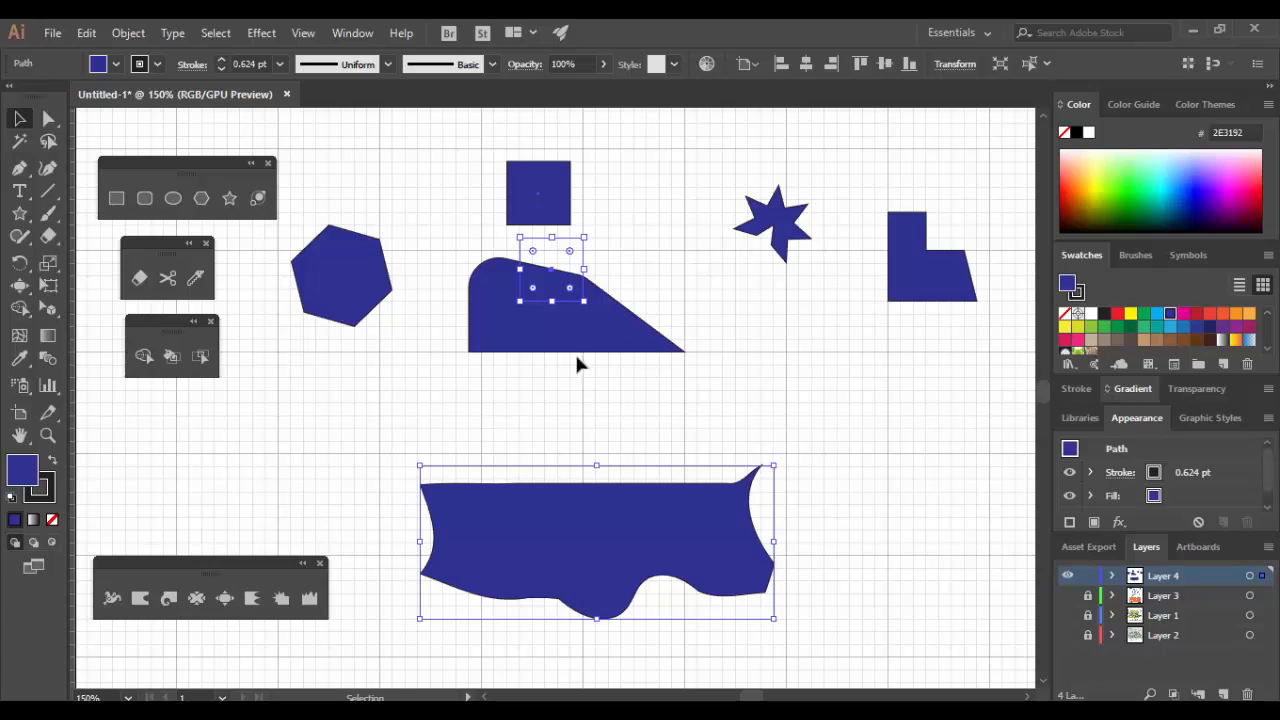
pyautogui.click(116, 65)
pyautogui.click(106, 96)
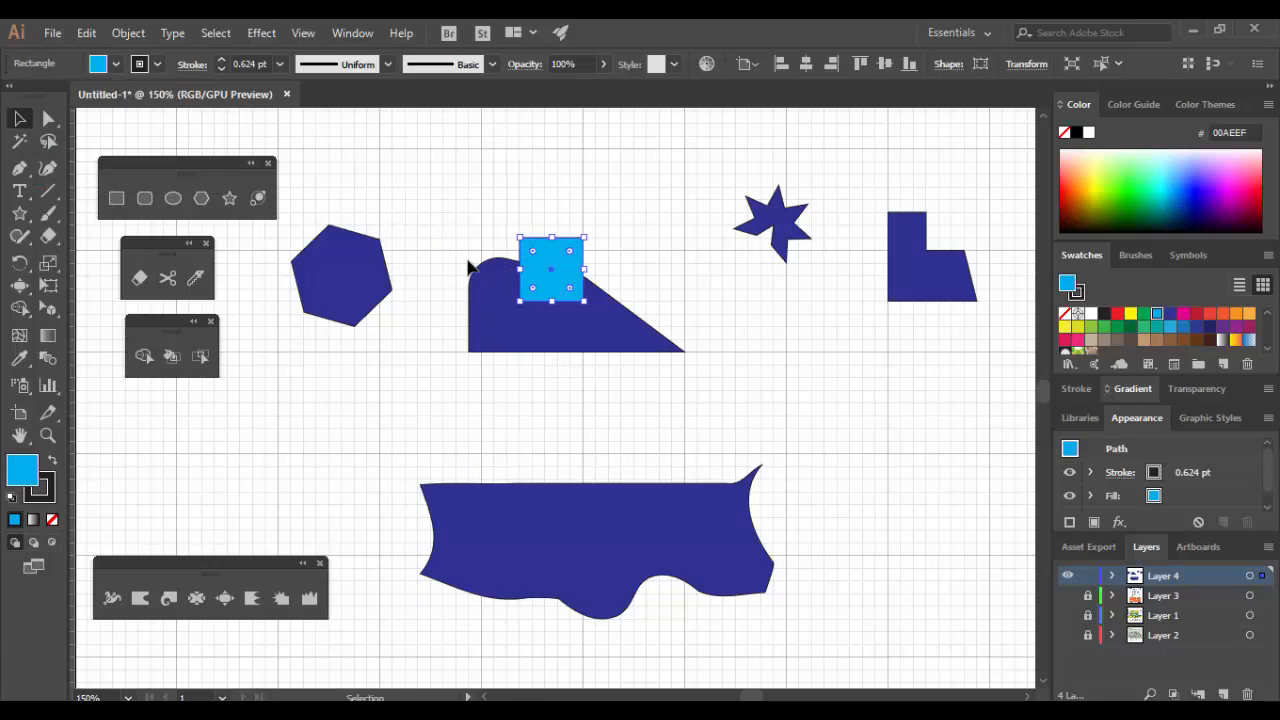
# With the Shape Builder, try merging the light blue square with the shape beneath, undo it, and subtract the square's area instead
pyautogui.moveTo(438, 197); pyautogui.dragTo(704, 404)
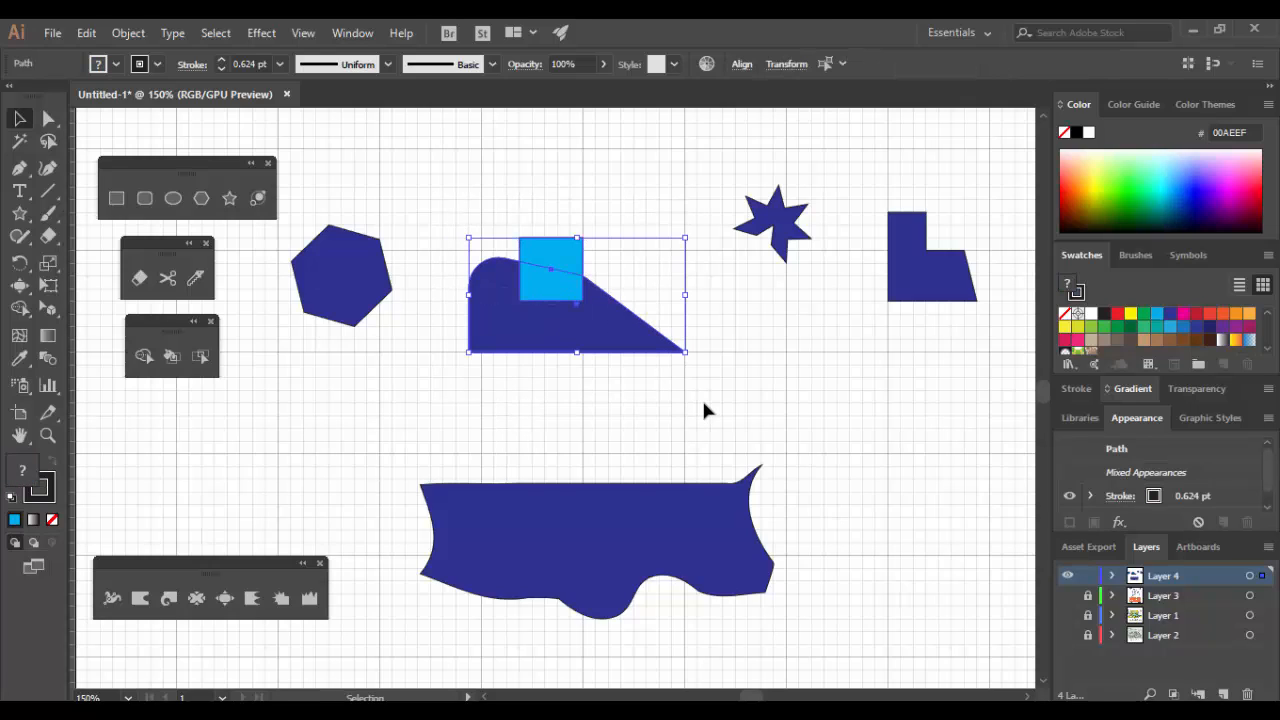
pyautogui.click(145, 359)
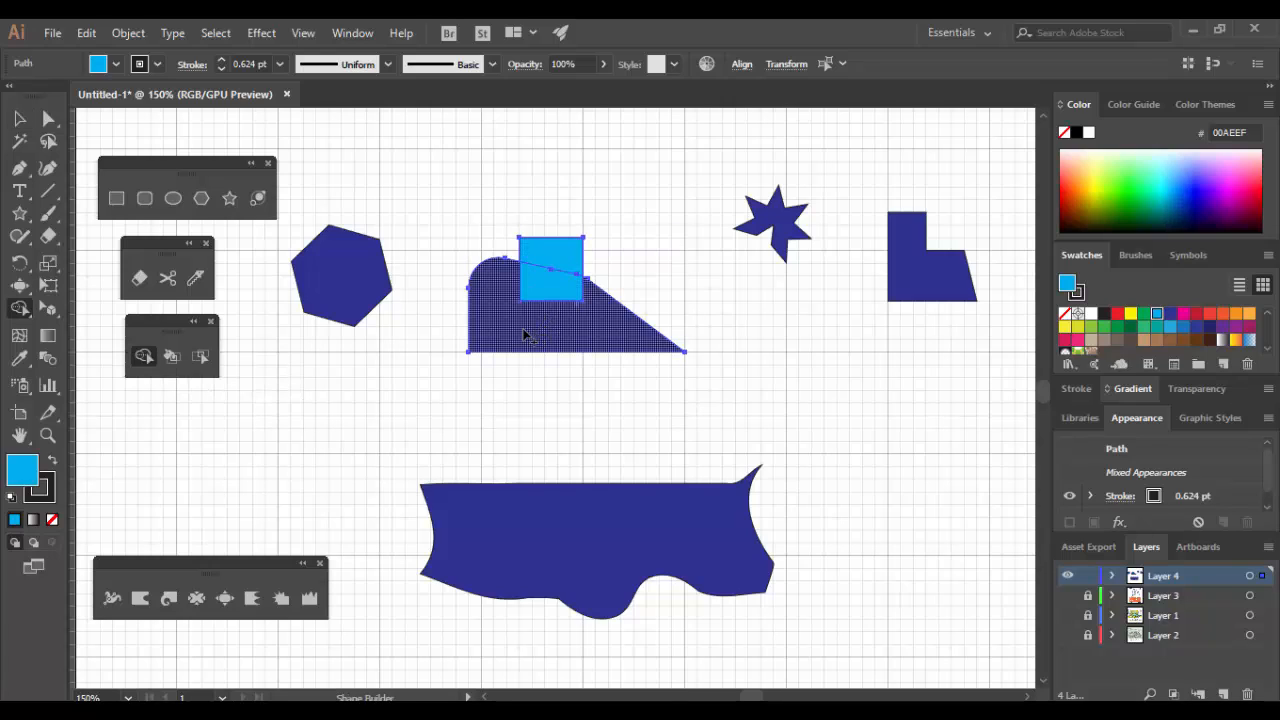
pyautogui.moveTo(524, 335)
pyautogui.mouseDown()
pyautogui.moveTo(543, 257)
pyautogui.moveTo(554, 258)
pyautogui.mouseUp()
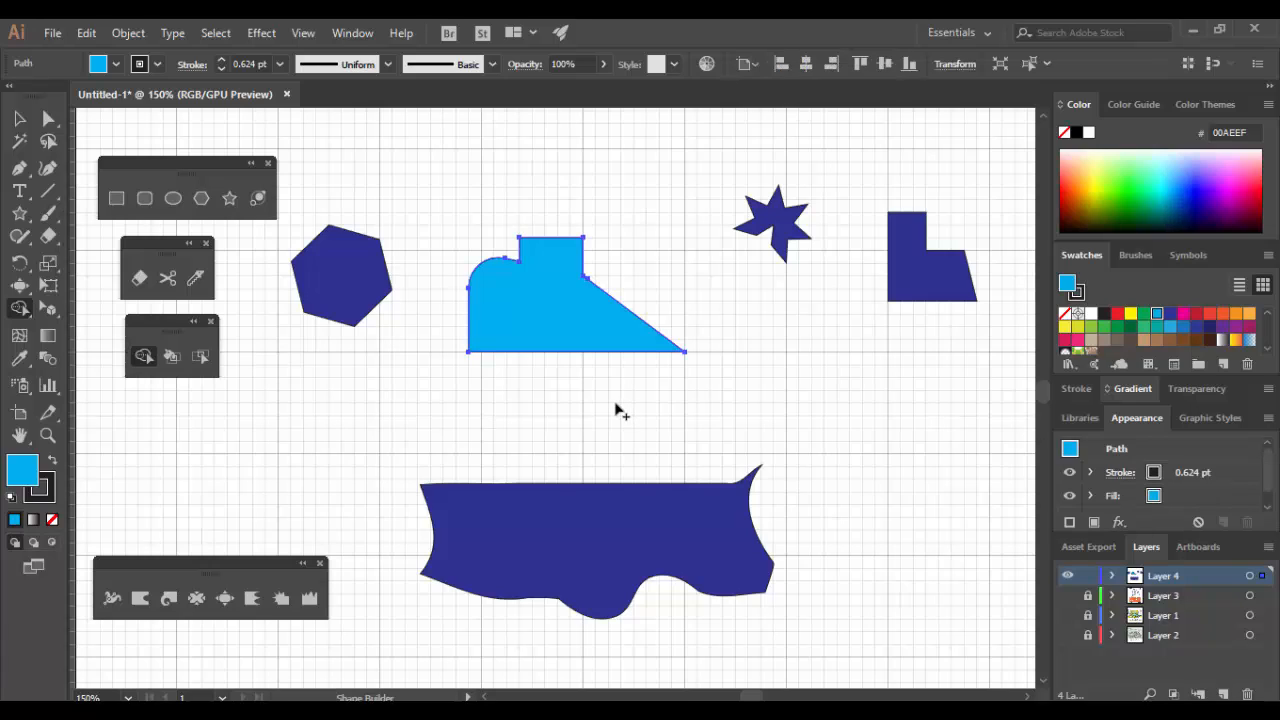
pyautogui.hotkey('ctrl', 'z')
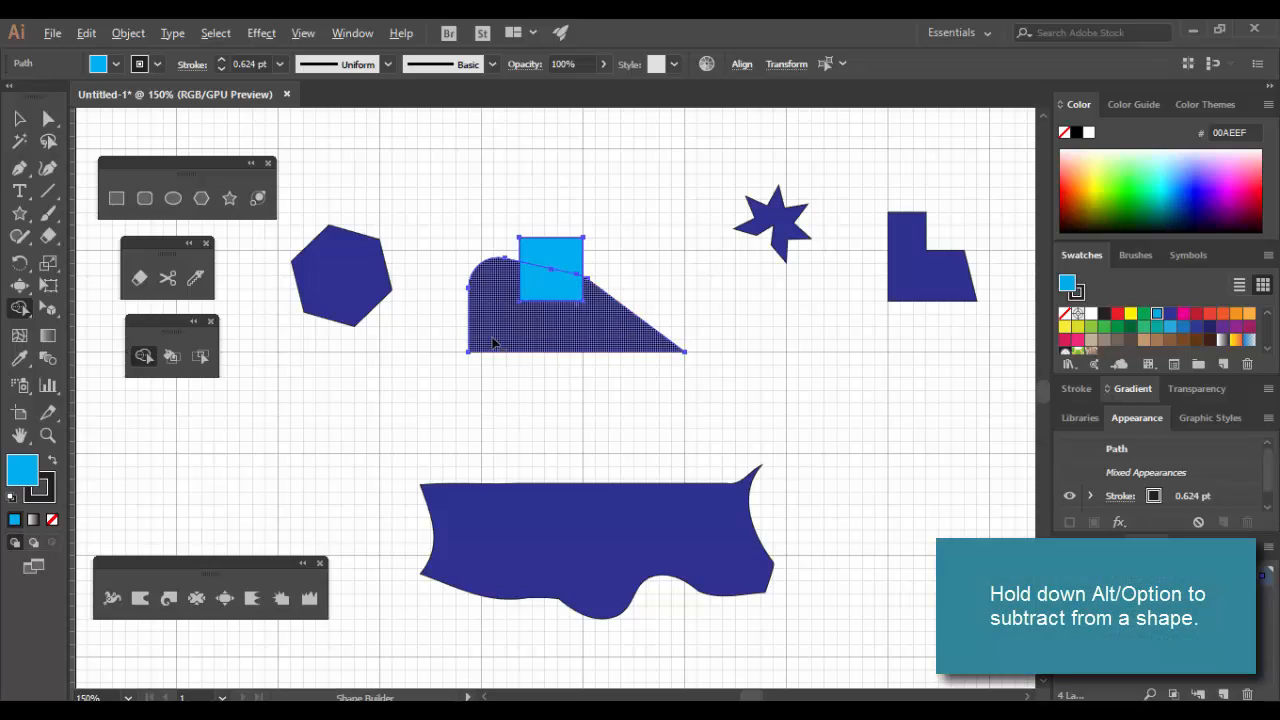
pyautogui.keyDown('alt'); pyautogui.click(538, 286); pyautogui.keyUp('alt')
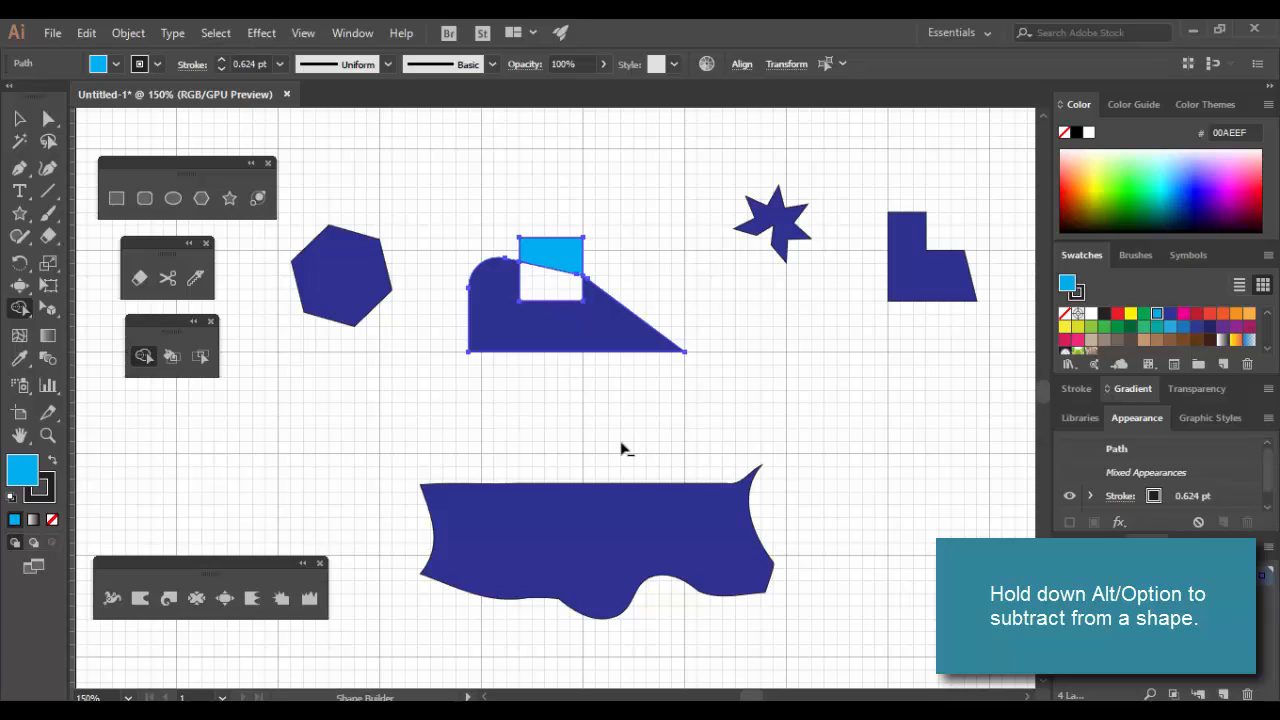
pyautogui.keyDown('alt'); pyautogui.click(566, 266); pyautogui.keyUp('alt')
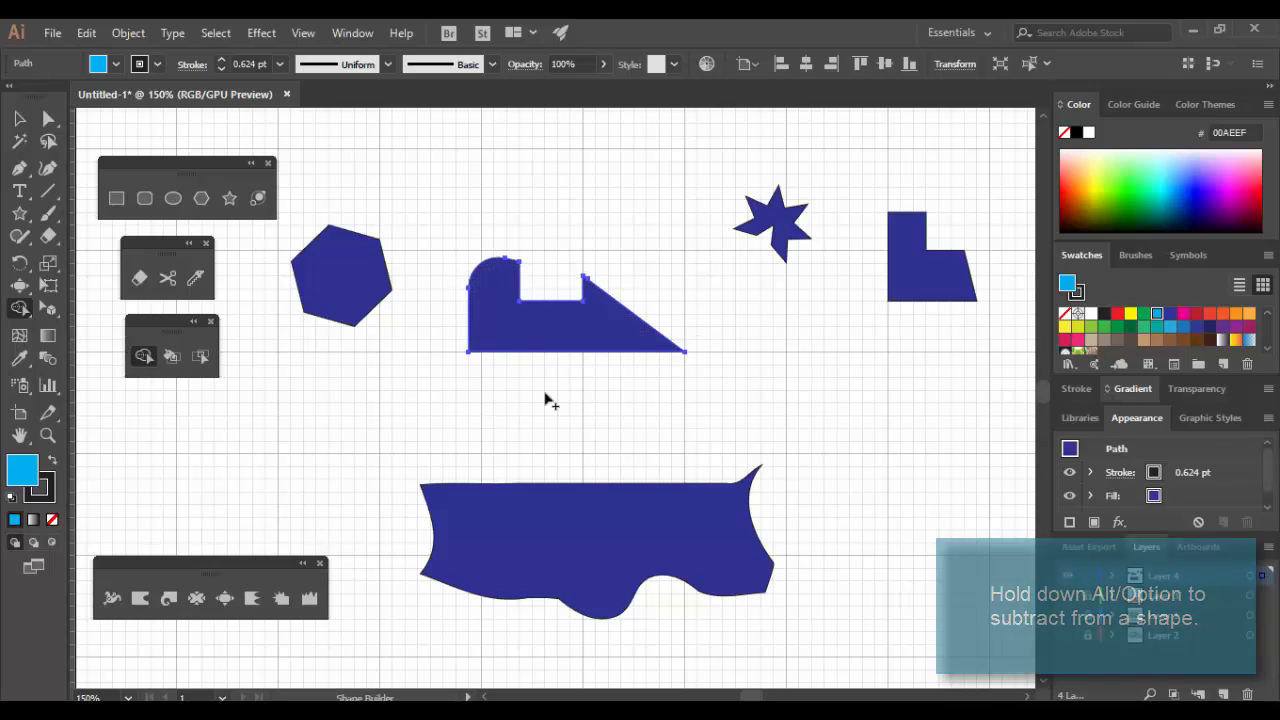
# Move the hexagon over the notched shape's lower-left corner and subtract its area from that shape with the Shape Builder
pyautogui.click(18, 117)
pyautogui.moveTo(352, 322); pyautogui.dragTo(477, 373)
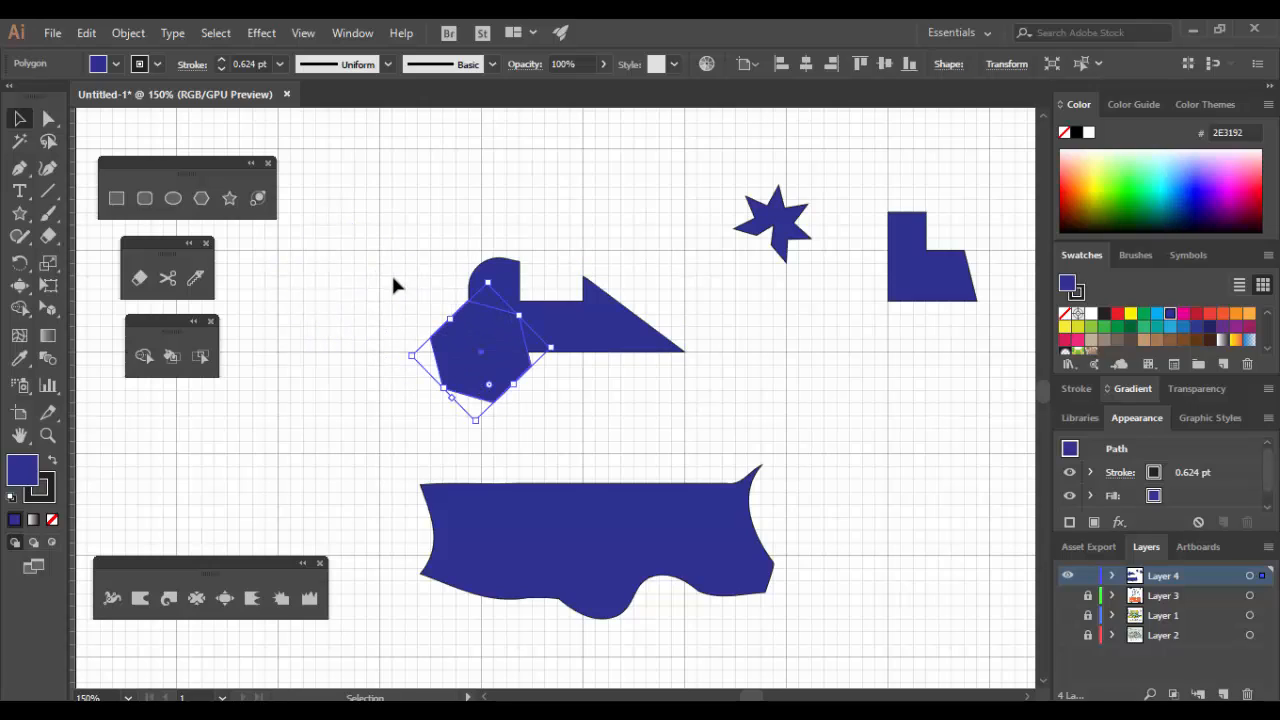
pyautogui.hotkey('ctrl', 'a')
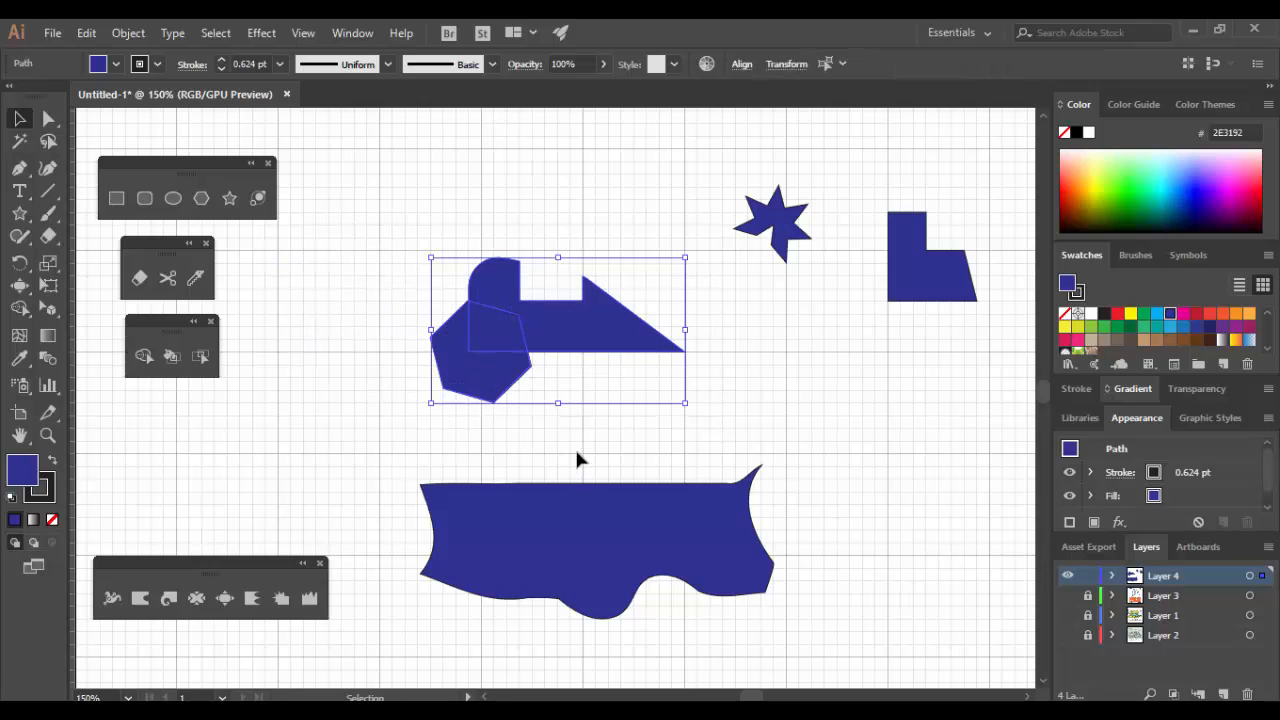
pyautogui.hotkey('shift', 'm')
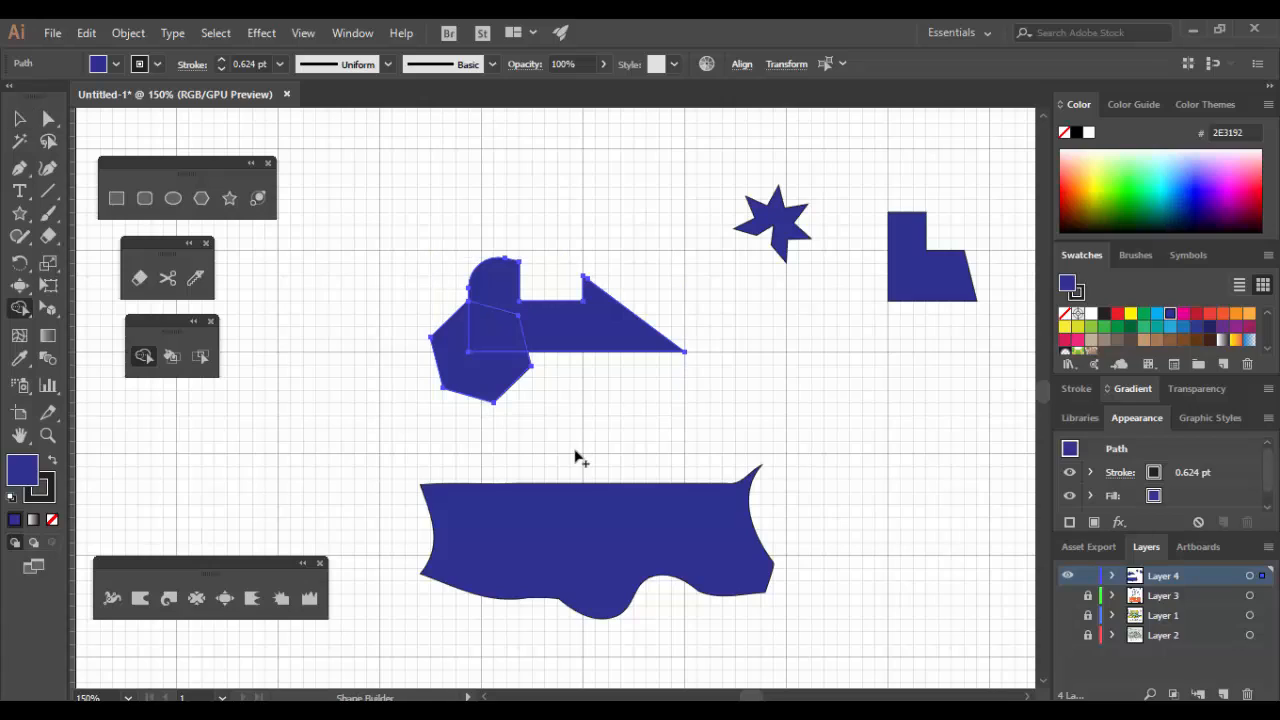
pyautogui.keyDown('alt'); pyautogui.click(493, 387); pyautogui.keyUp('alt')
pyautogui.keyDown('alt'); pyautogui.click(497, 332); pyautogui.keyUp('alt')
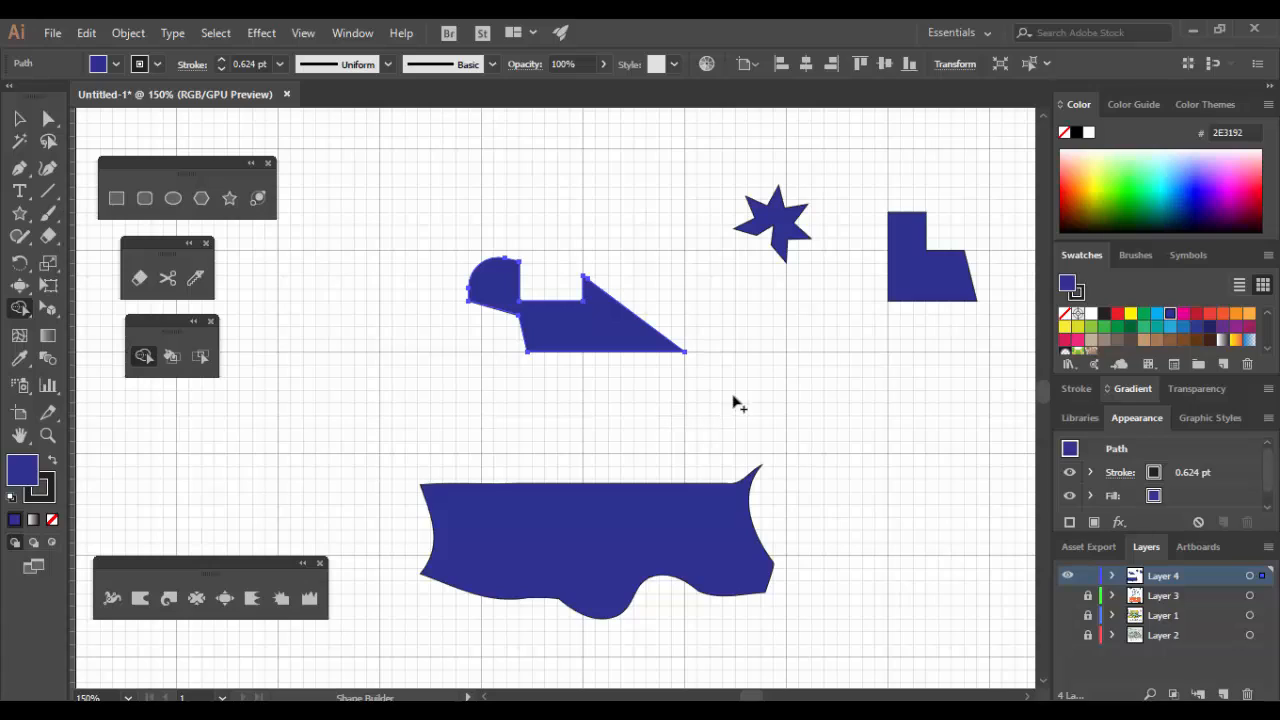
# Move the L-shaped building against the bottom edge of the notched shape and merge the two with the Shape Builder
pyautogui.click(19, 118)
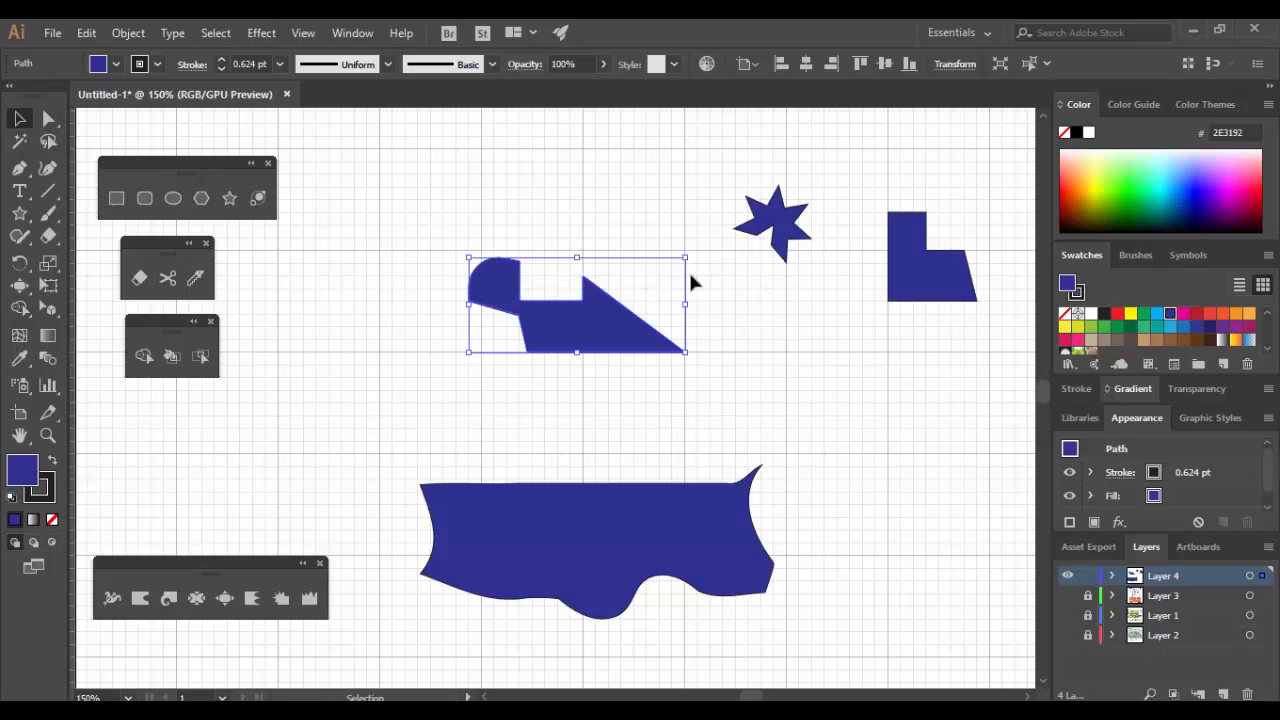
pyautogui.moveTo(947, 278); pyautogui.dragTo(642, 406)
pyautogui.moveTo(449, 319)
pyautogui.mouseDown()
pyautogui.moveTo(579, 391)
pyautogui.moveTo(608, 378)
pyautogui.moveTo(592, 330)
pyautogui.mouseUp()
pyautogui.hotkey('shift', 'm')
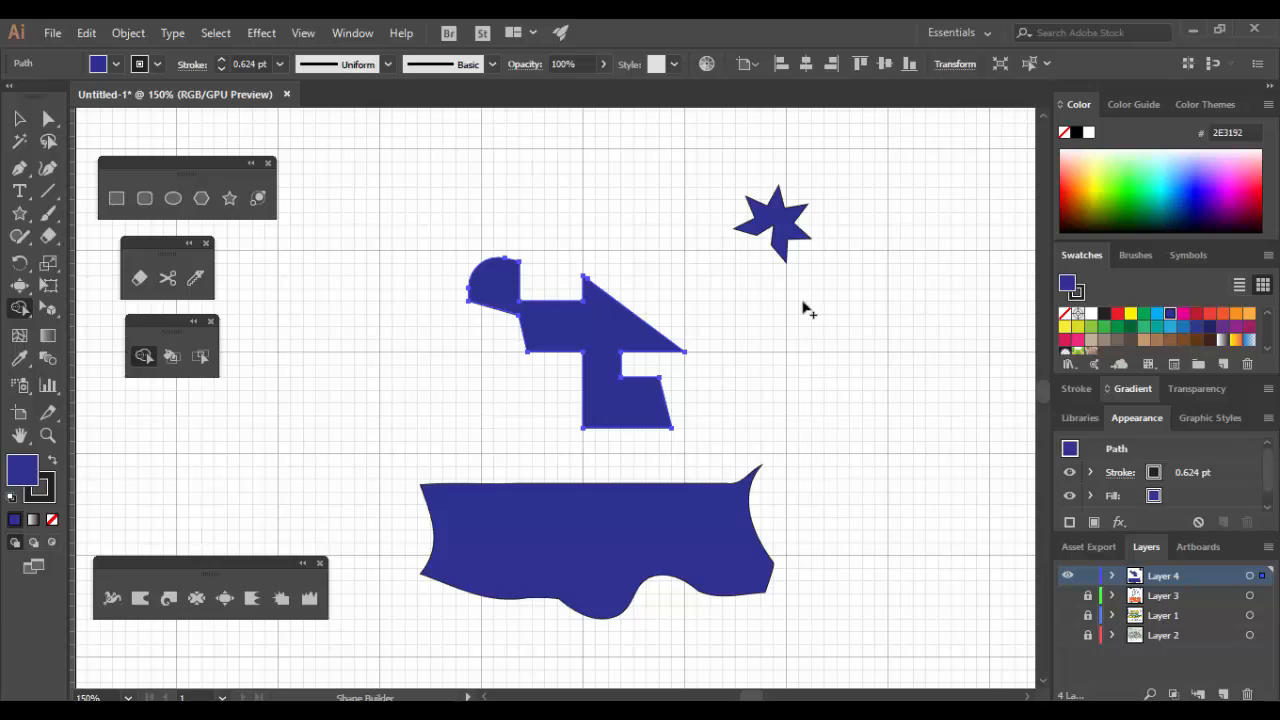
# Move the star over the building's diagonal upper edge and subtract its area from the building with the Shape Builder
pyautogui.press('v')
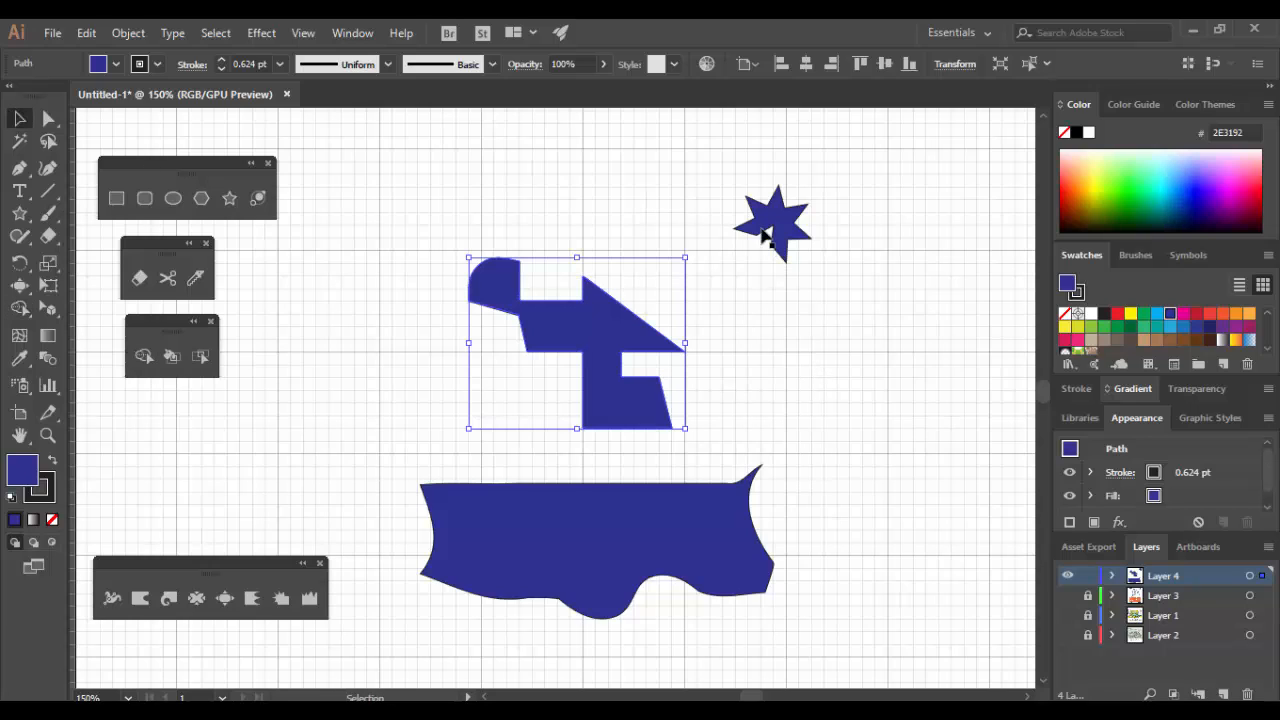
pyautogui.moveTo(775, 249); pyautogui.dragTo(652, 316)
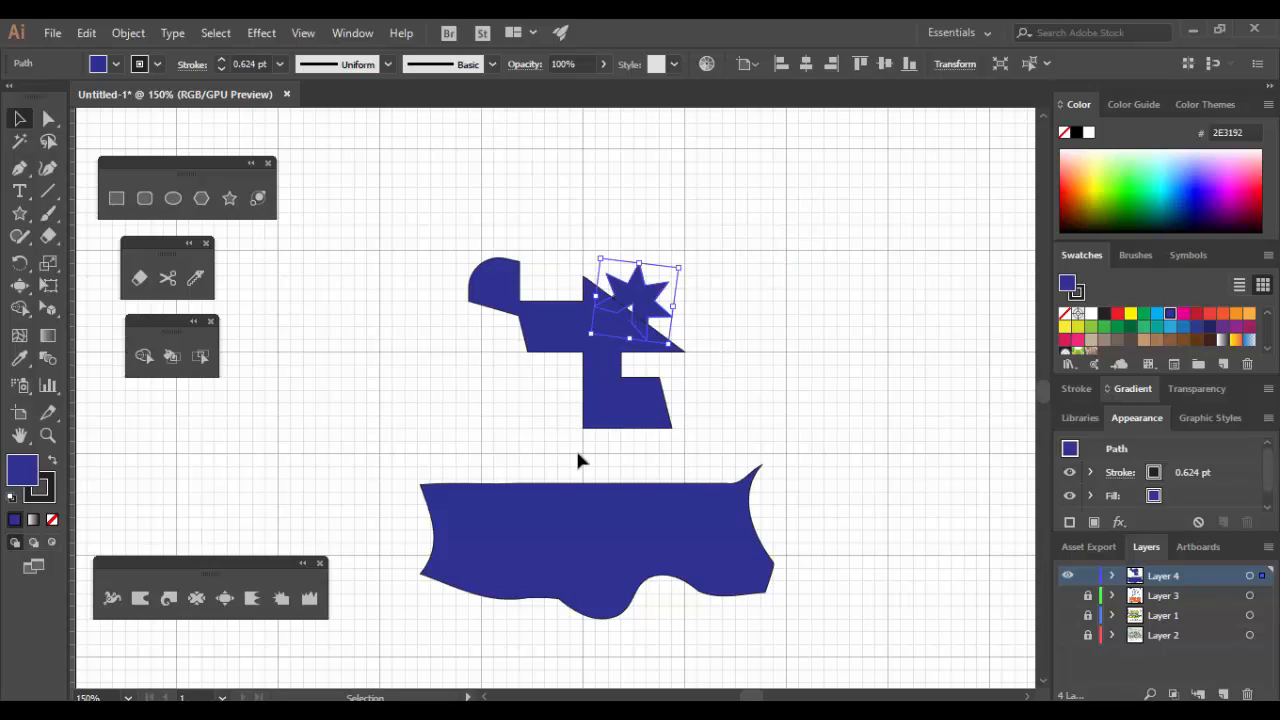
pyautogui.hotkey('ctrl', 'a')
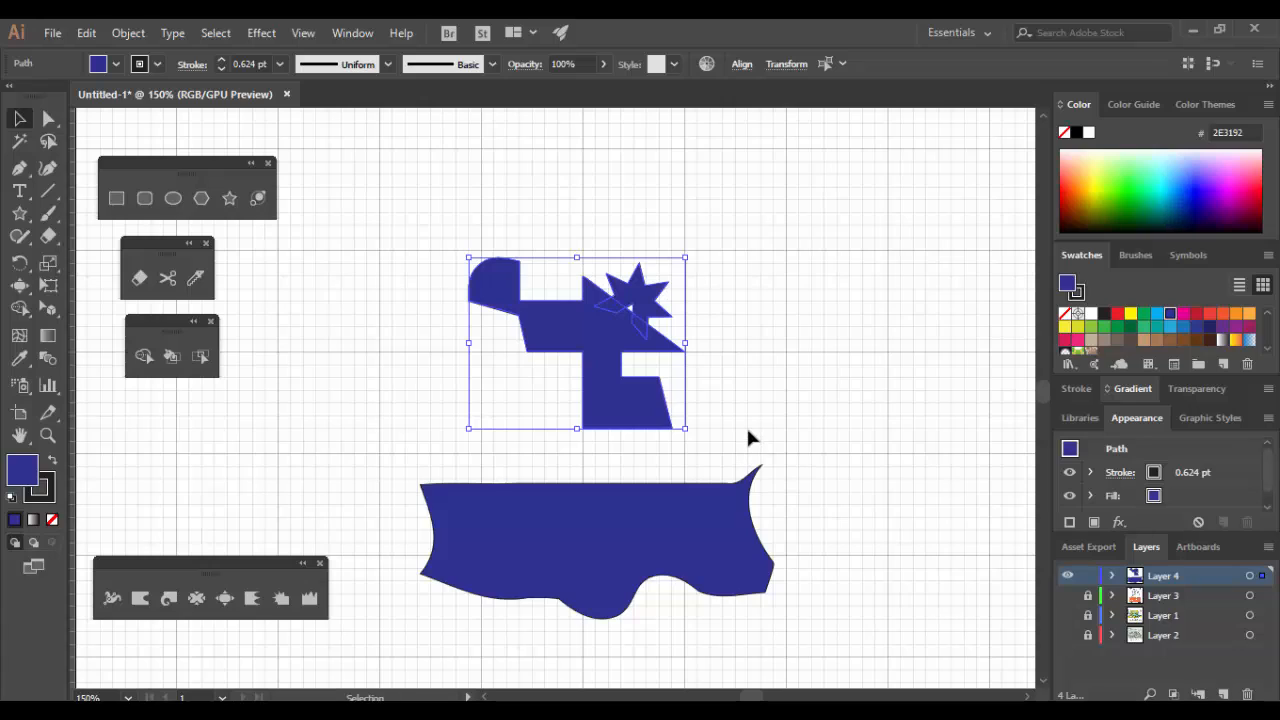
pyautogui.hotkey('shift', 'm')
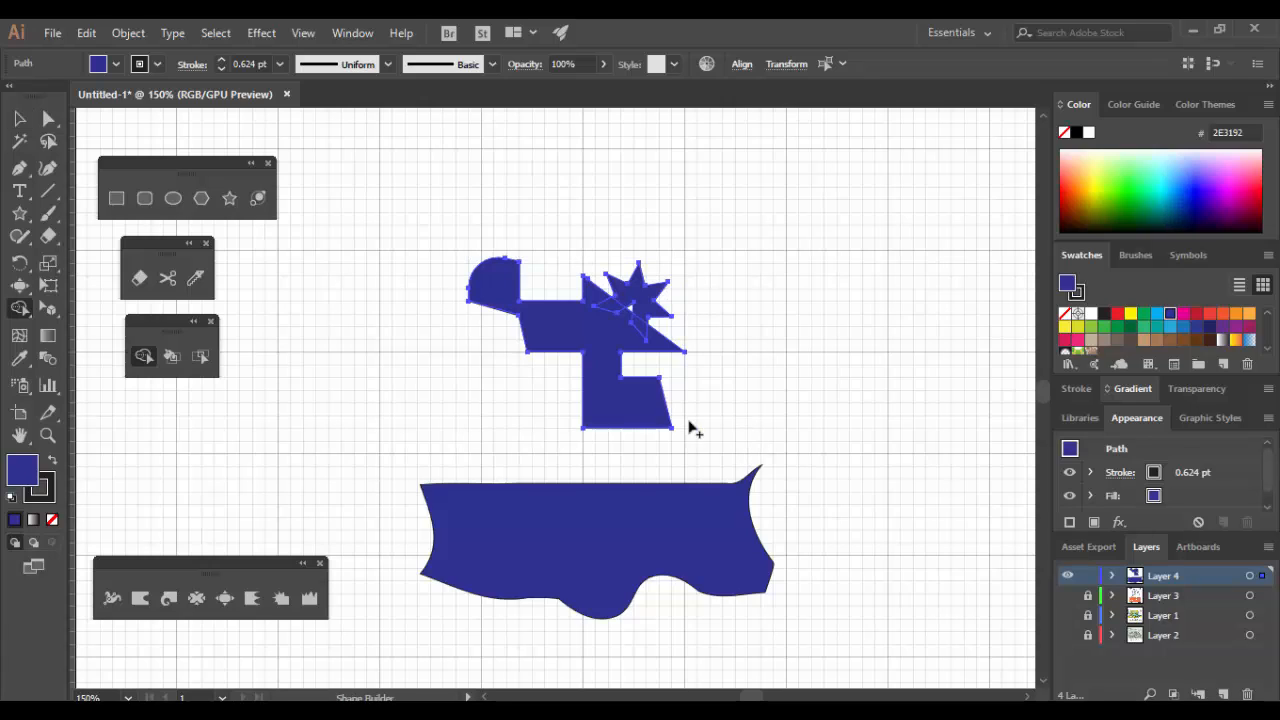
pyautogui.keyDown('alt'); pyautogui.click(650, 298); pyautogui.keyUp('alt')
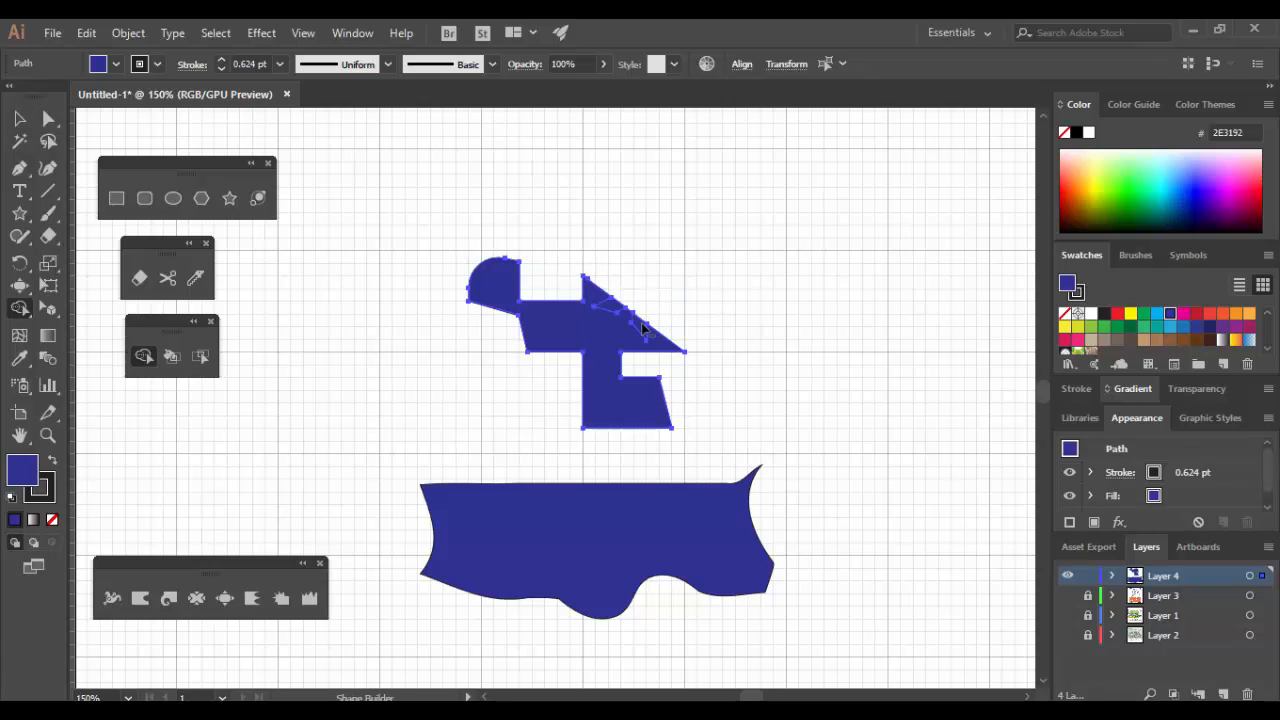
pyautogui.keyDown('alt'); pyautogui.click(614, 308); pyautogui.keyUp('alt')
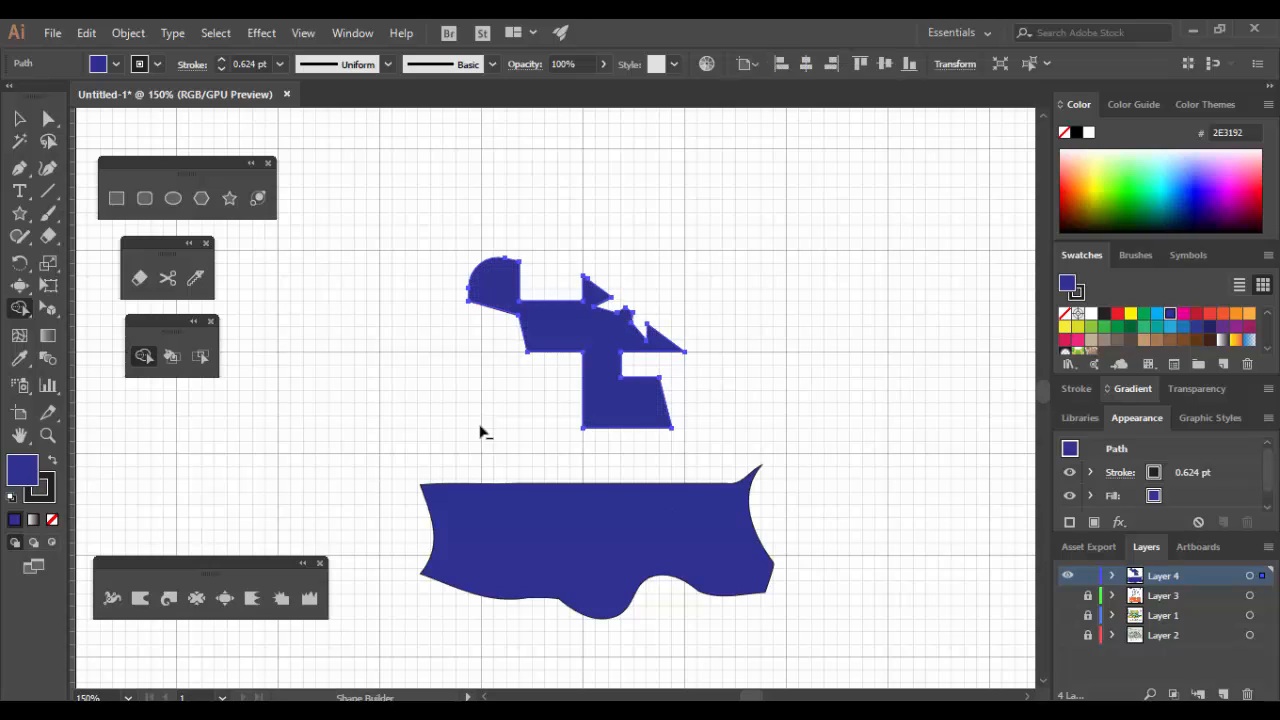
# Move the notched building up and to the right, clear of the wavy shape below it
pyautogui.click(22, 118)
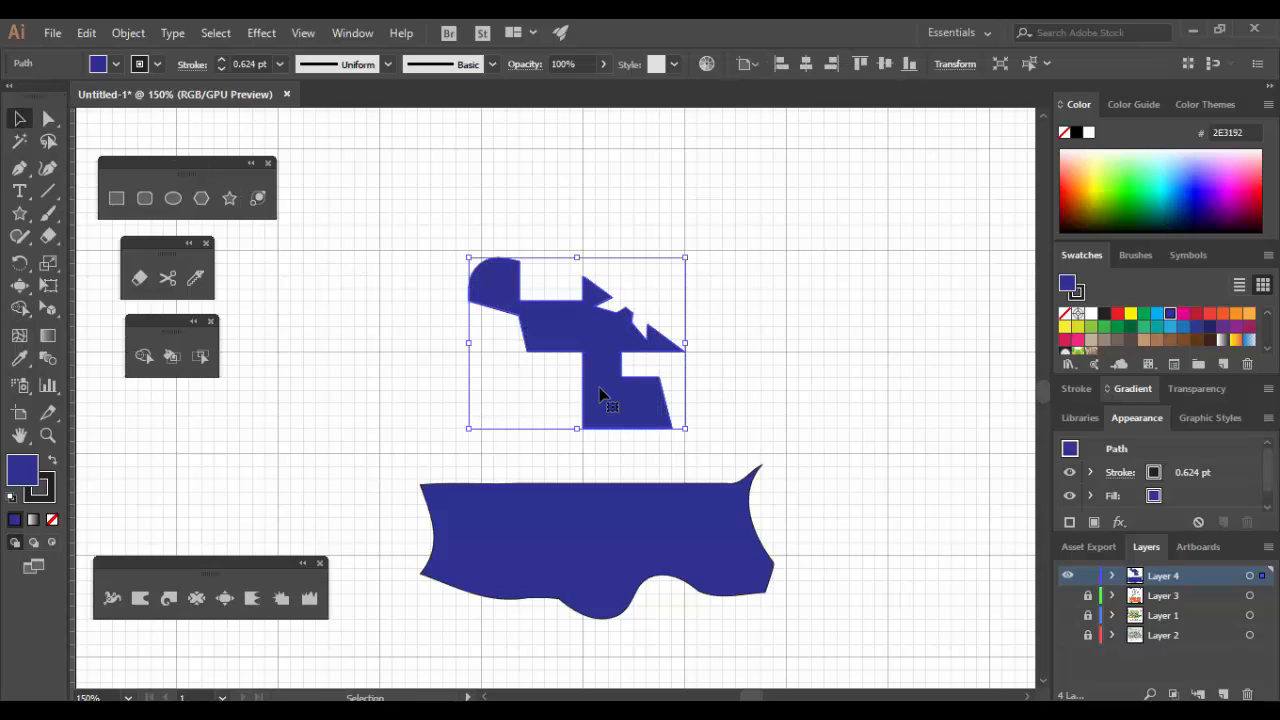
pyautogui.moveTo(600, 398); pyautogui.dragTo(753, 328)
pyautogui.click(820, 484)
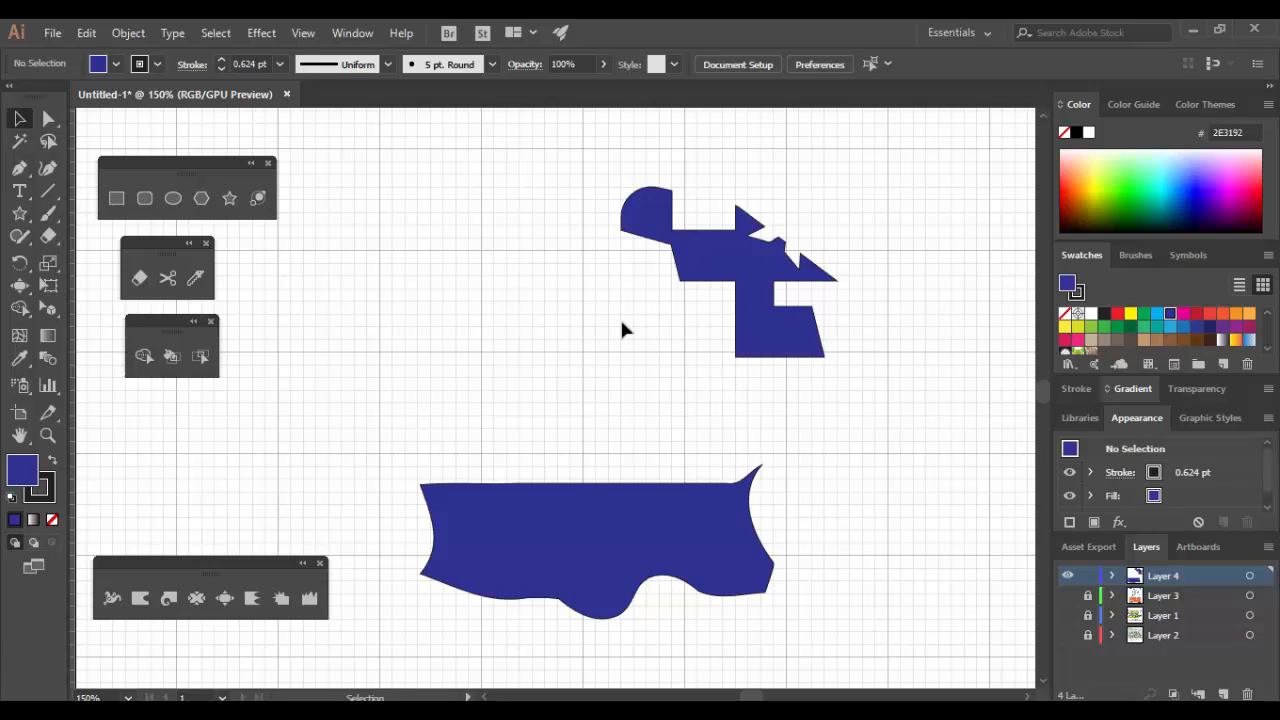
pyautogui.moveTo(740, 292); pyautogui.dragTo(676, 318)
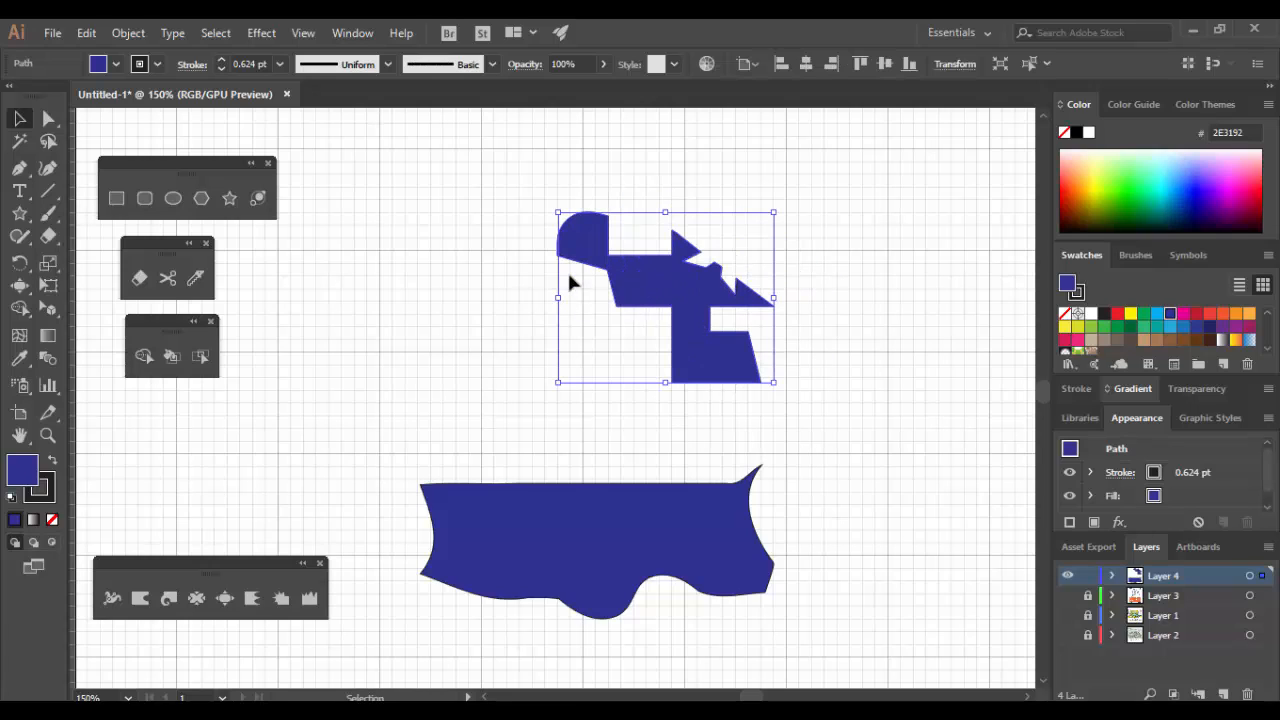
# Add an anchor point on the left edge of the building's lower block with the Pen tool and deselect
pyautogui.click(19, 168)
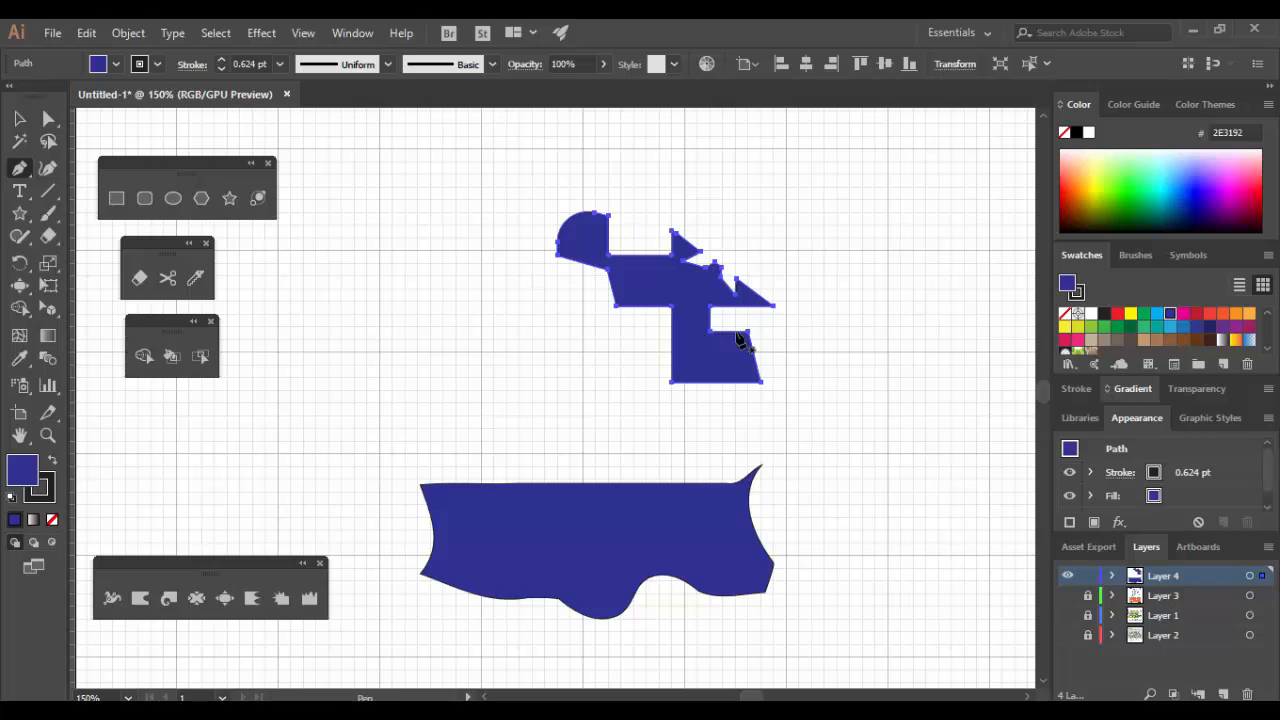
pyautogui.click(673, 350)
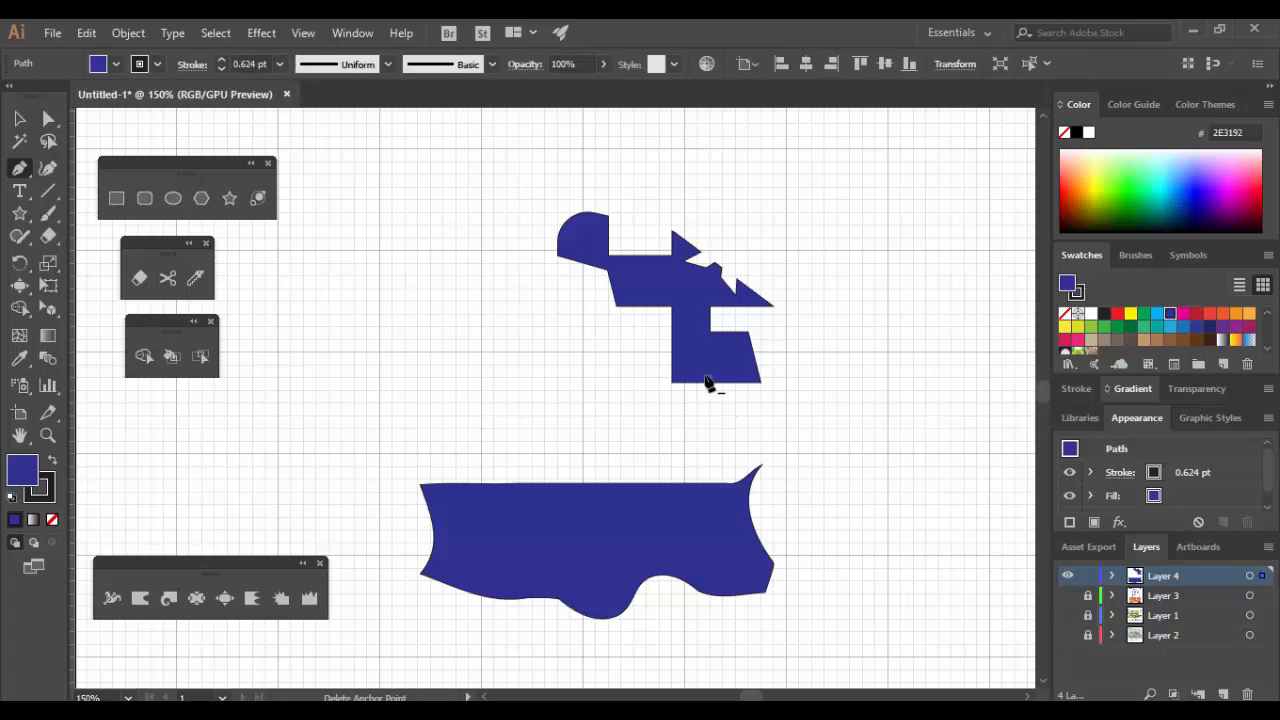
pyautogui.click(19, 118)
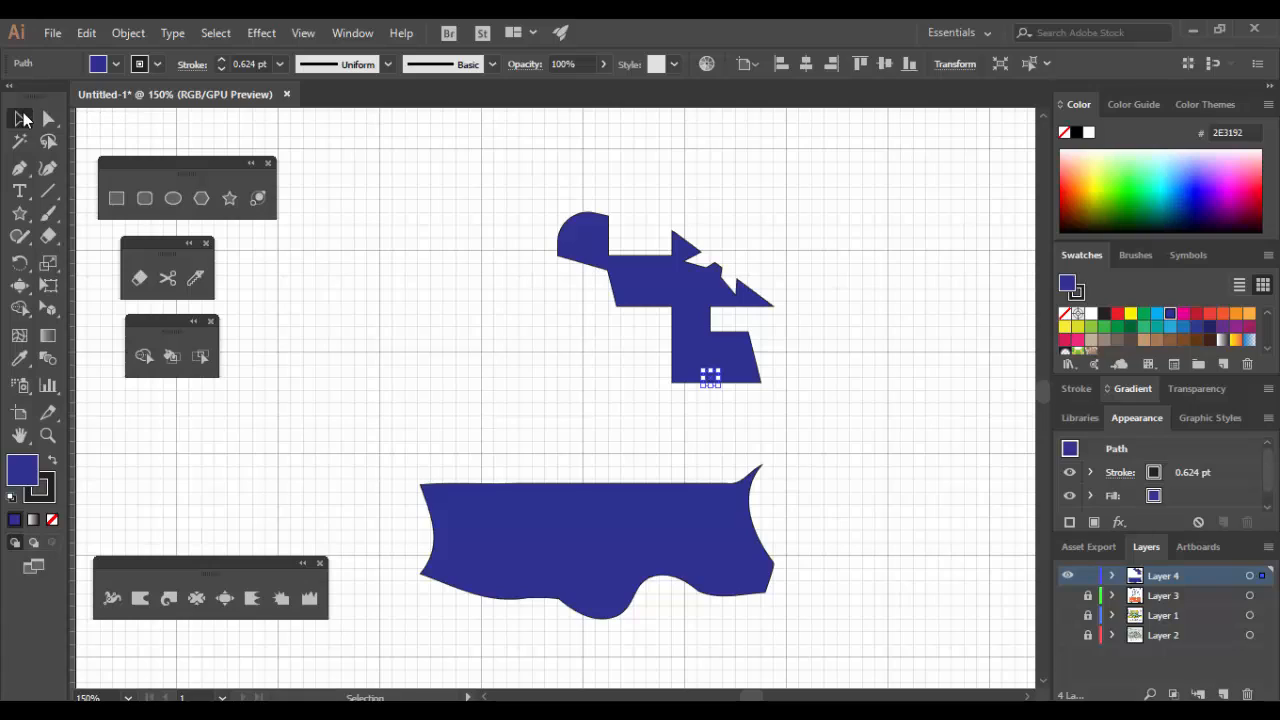
pyautogui.click(726, 396)
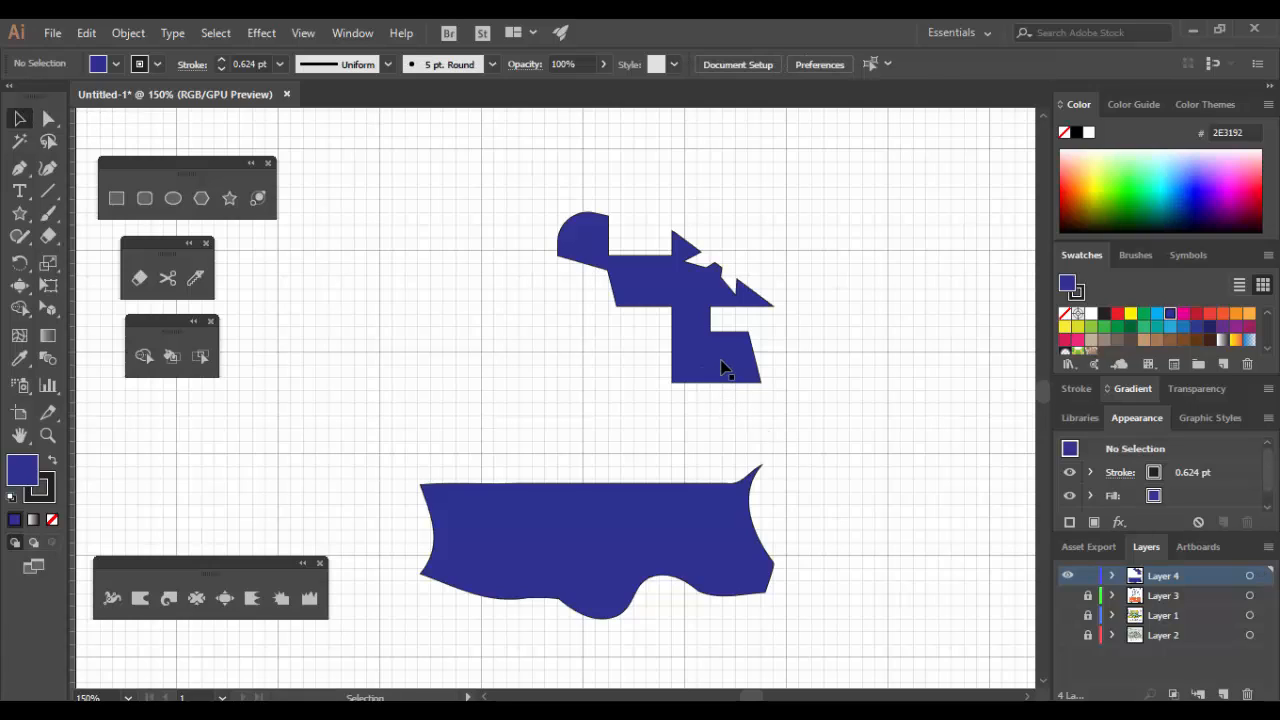
# In isolation mode, add another anchor point on the lower block's left edge, shift the building slightly left and exit isolation
pyautogui.doubleClick(720, 360)
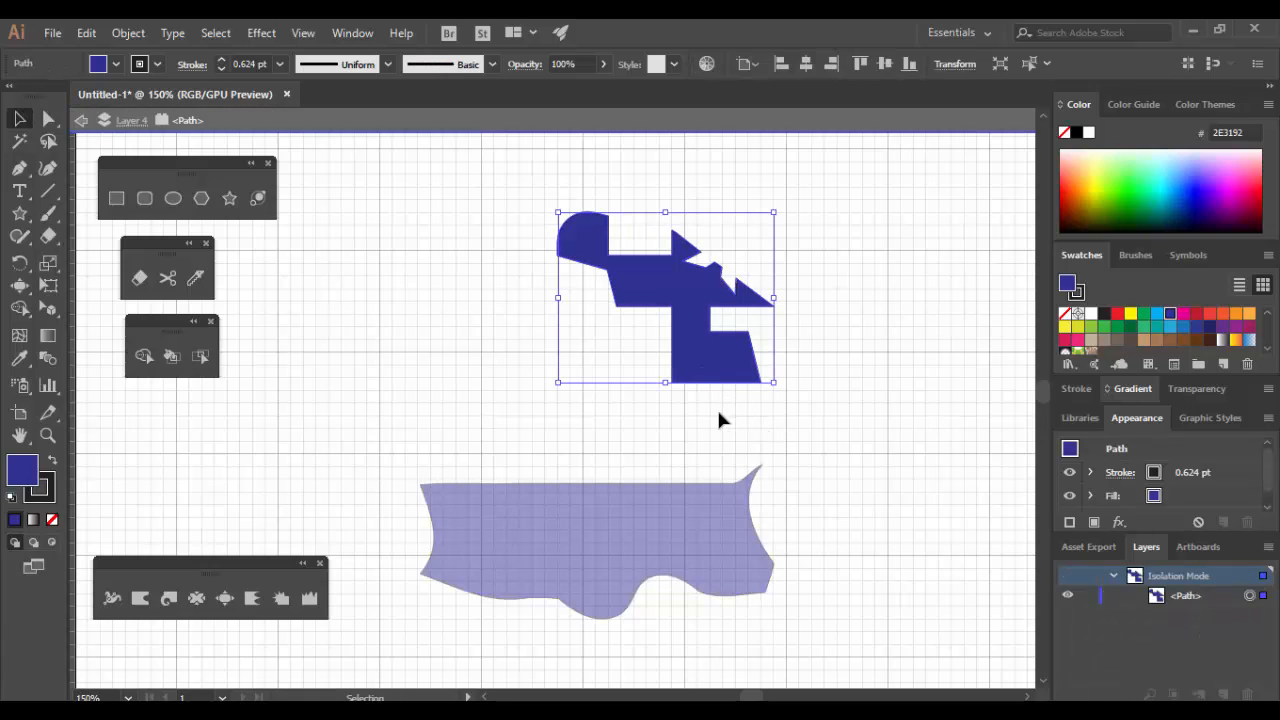
pyautogui.press('p')
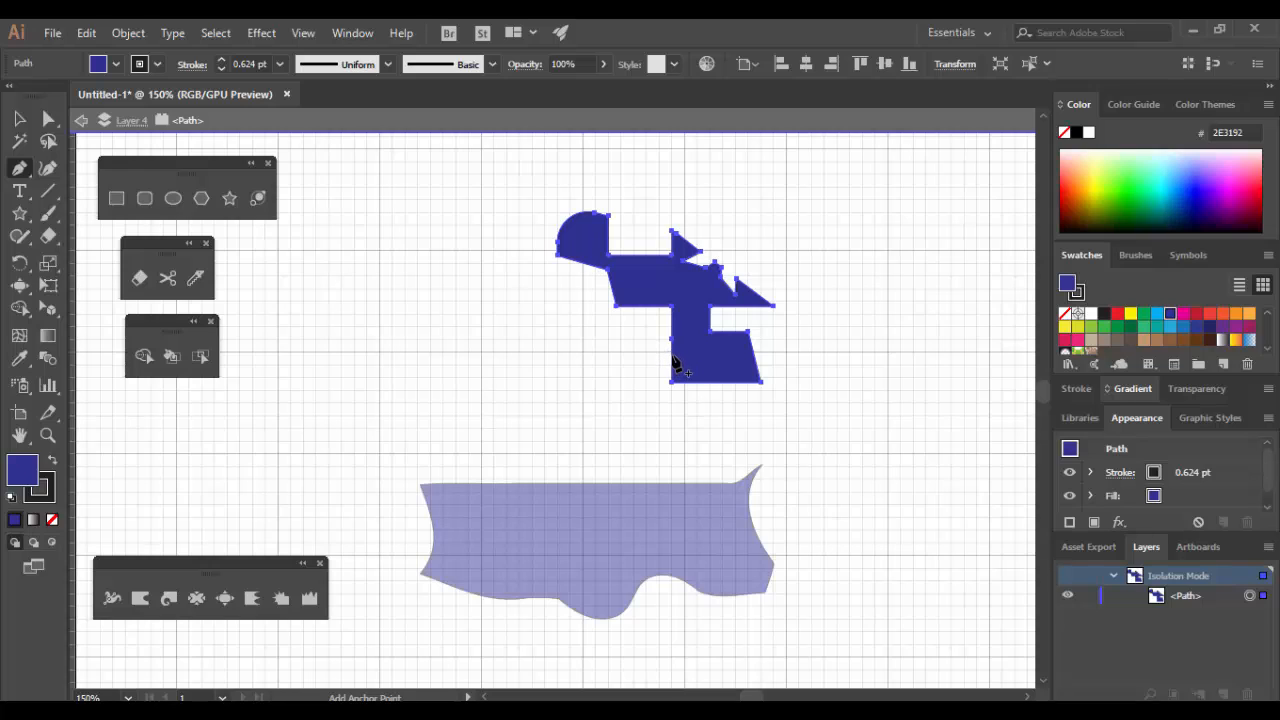
pyautogui.click(673, 360)
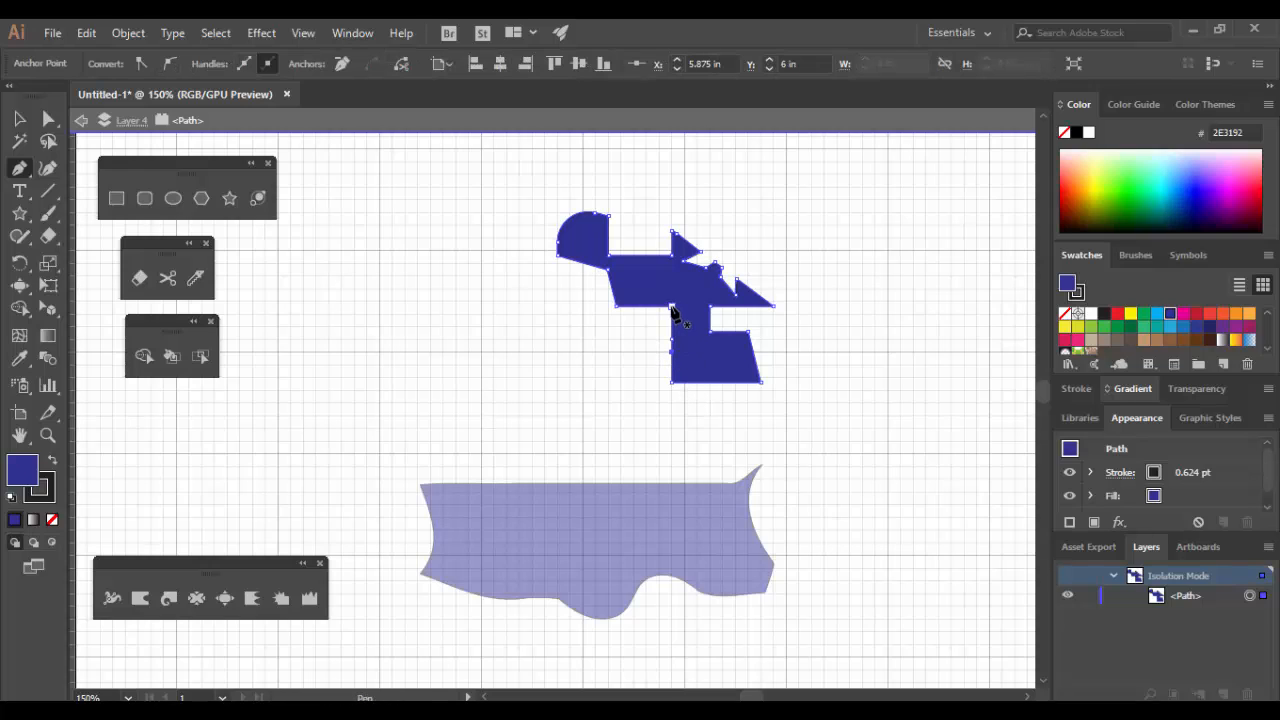
pyautogui.click(619, 301)
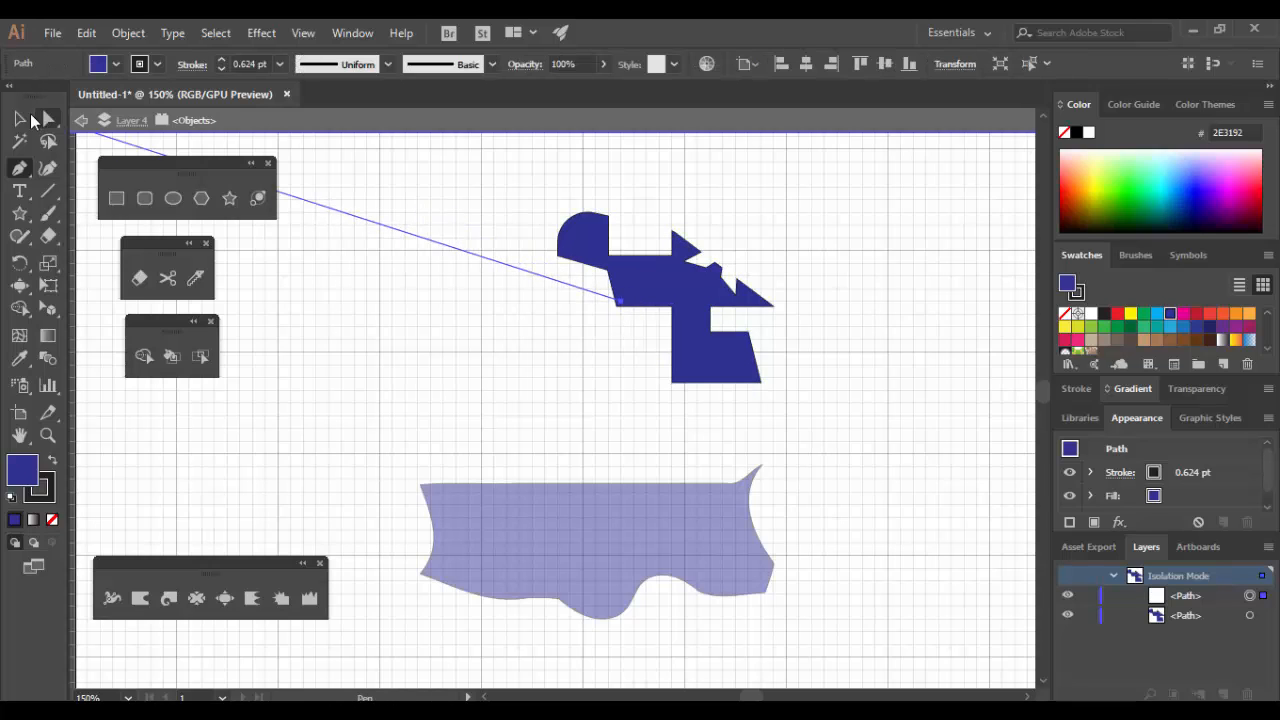
pyautogui.click(22, 119)
pyautogui.click(626, 338)
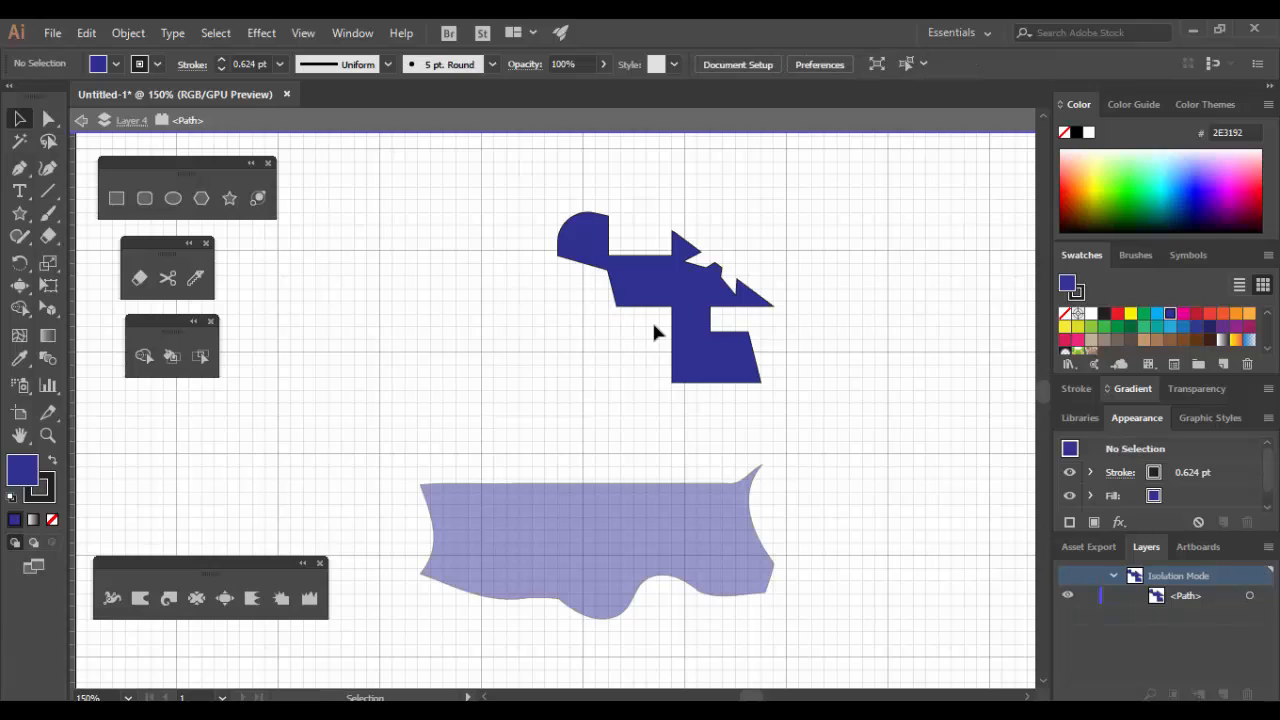
pyautogui.moveTo(722, 305); pyautogui.dragTo(683, 302)
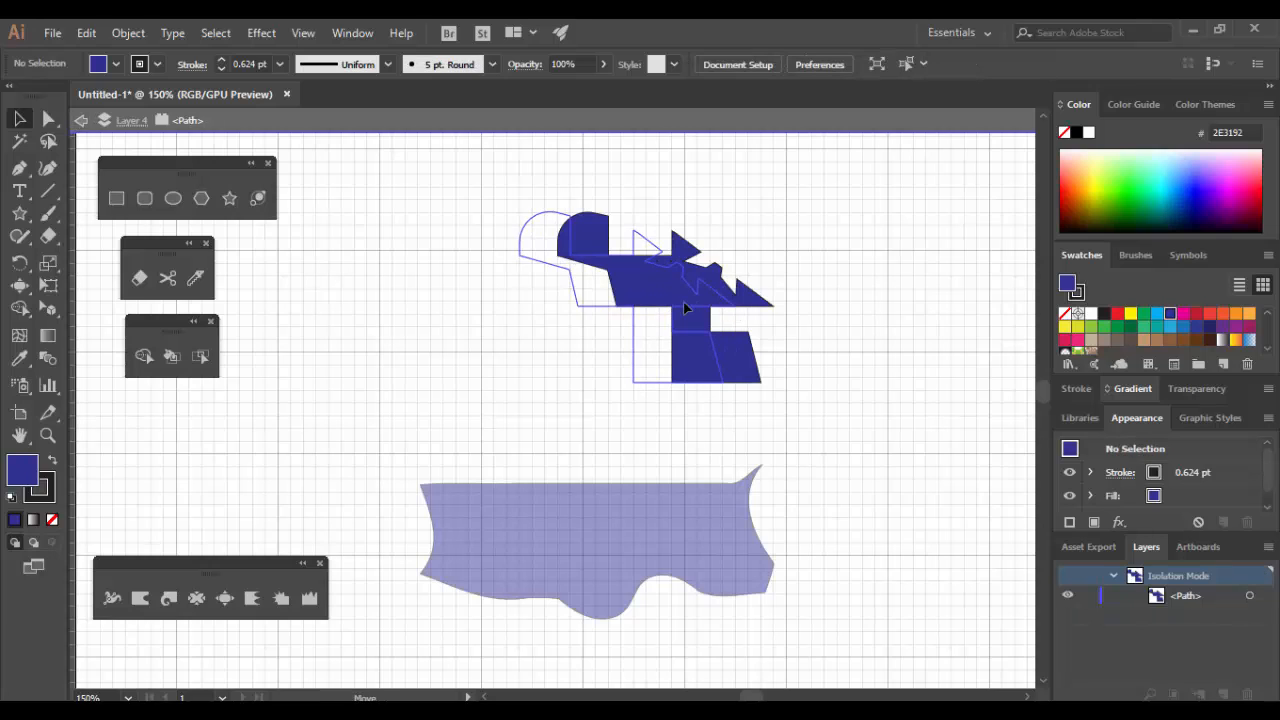
pyautogui.doubleClick(527, 402)
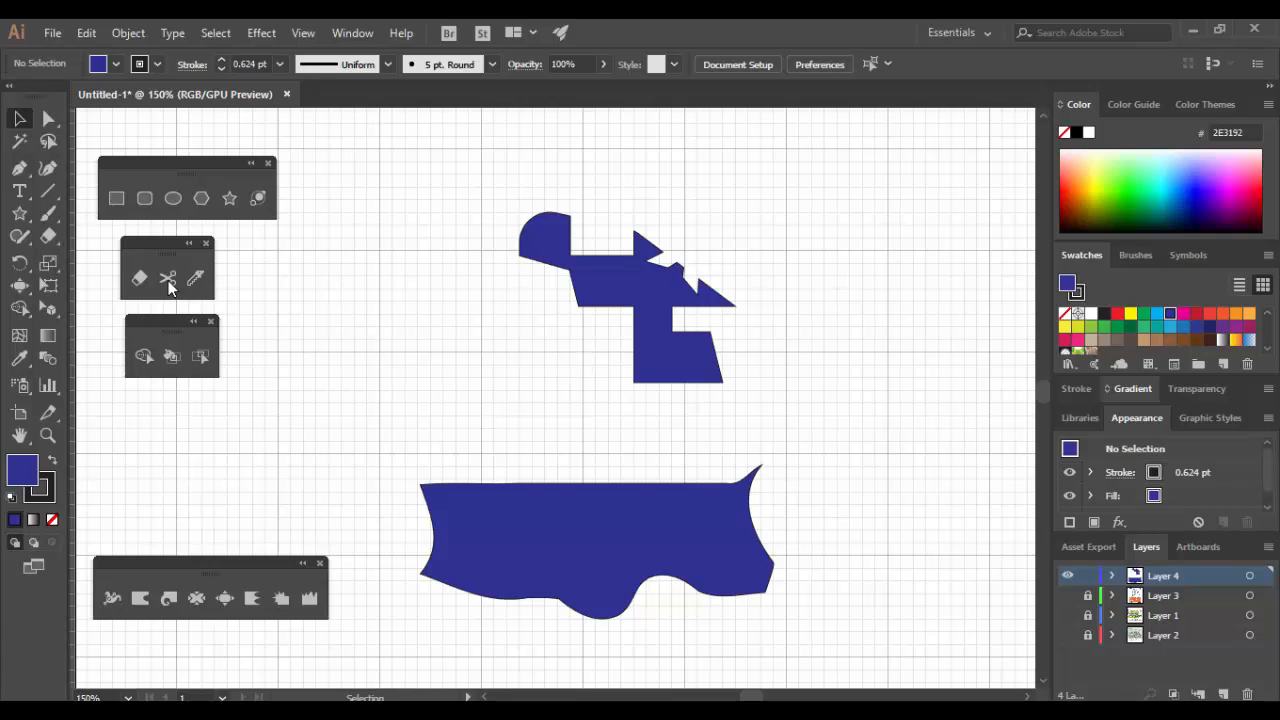
# Erase a round hole in the building's lower block and, with a larger eraser, cut away its lower-right corner
pyautogui.click(139, 275)
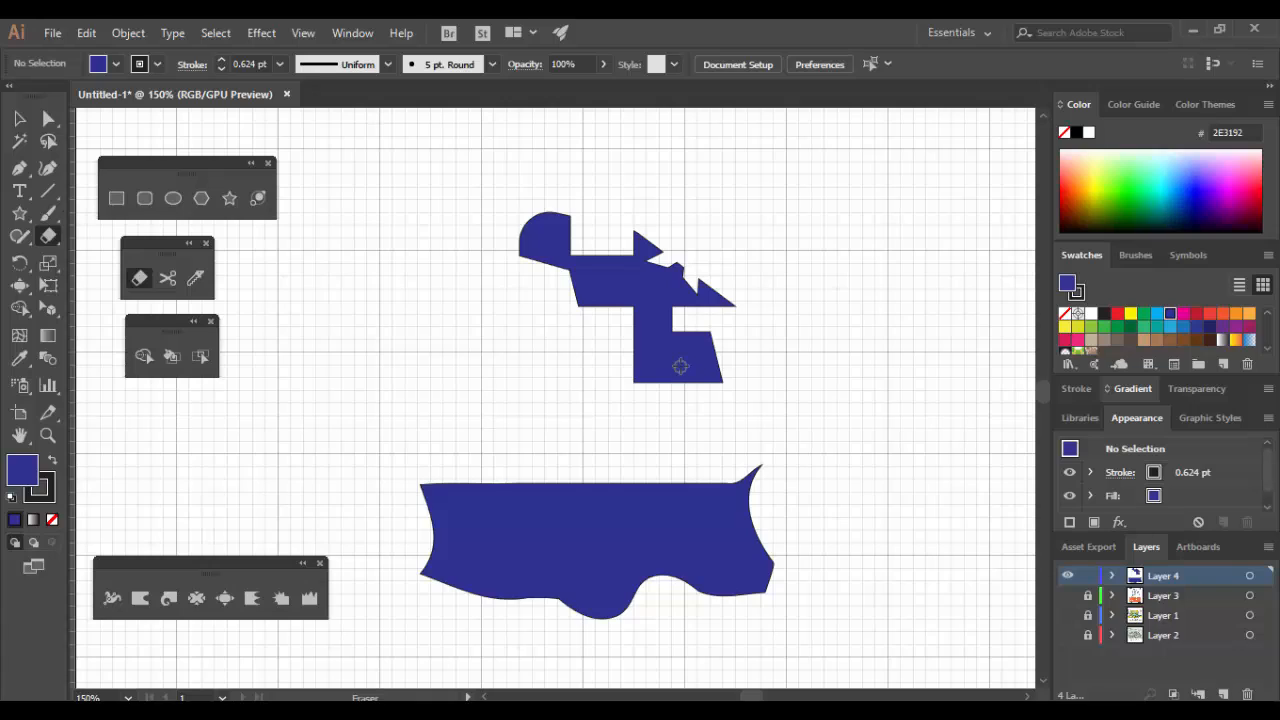
pyautogui.moveTo(684, 363); pyautogui.dragTo(673, 356)
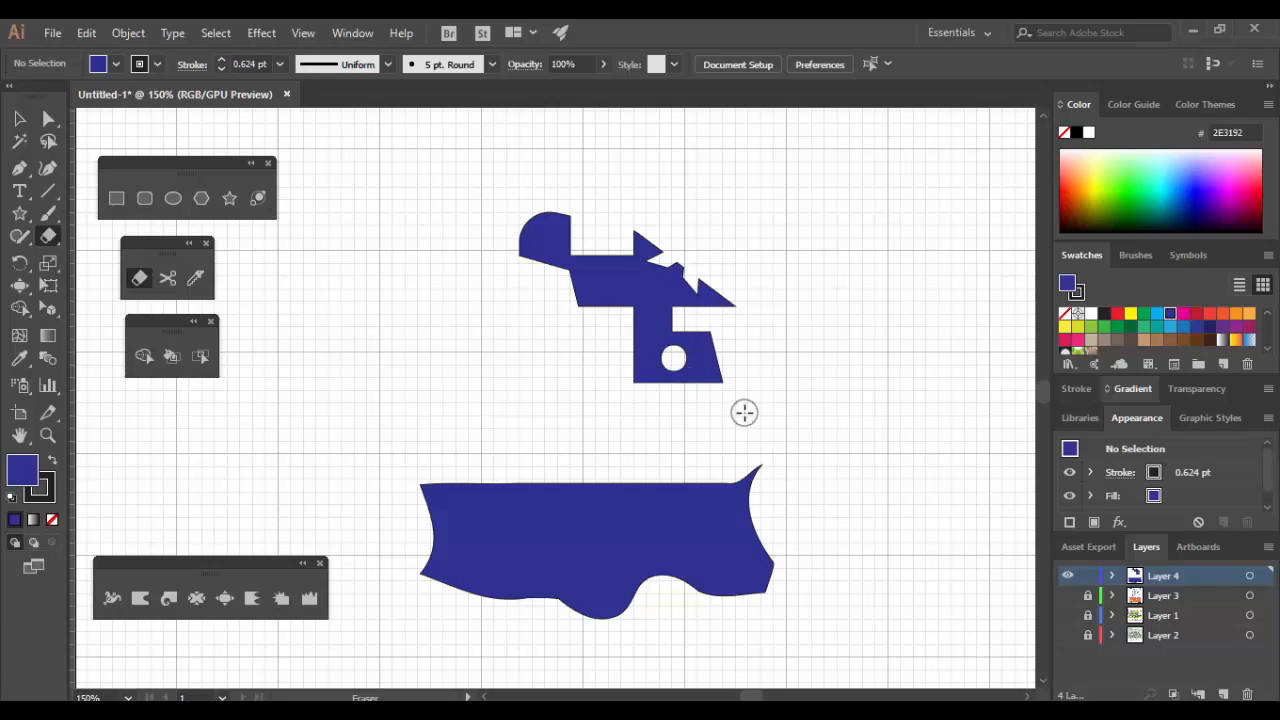
pyautogui.press(']')
pyautogui.press(']')
pyautogui.press(']')
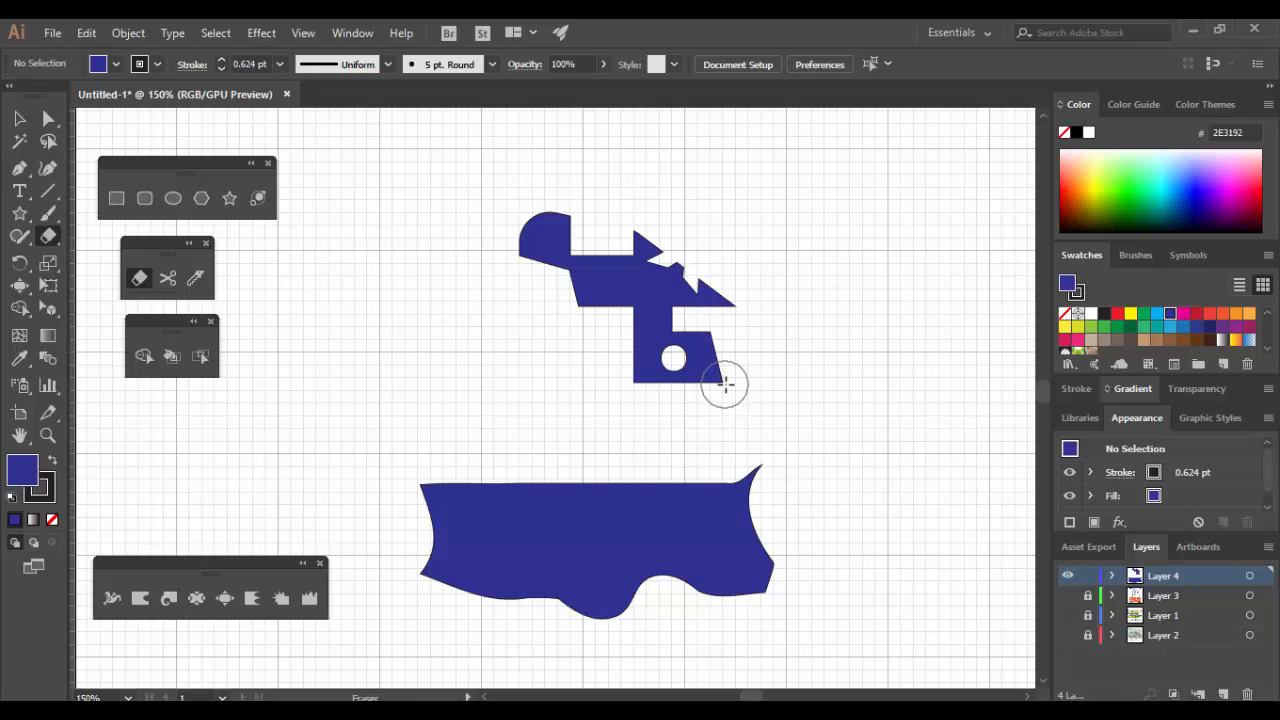
pyautogui.click(723, 381)
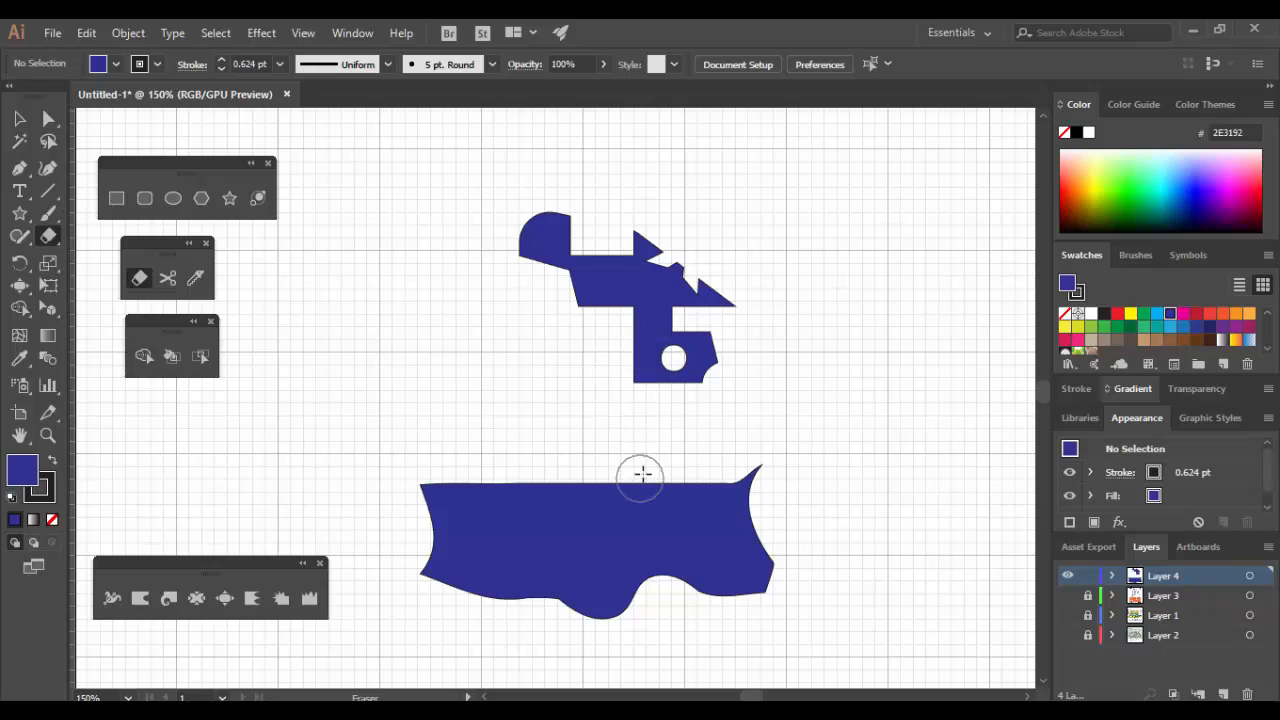
pyautogui.click(18, 118)
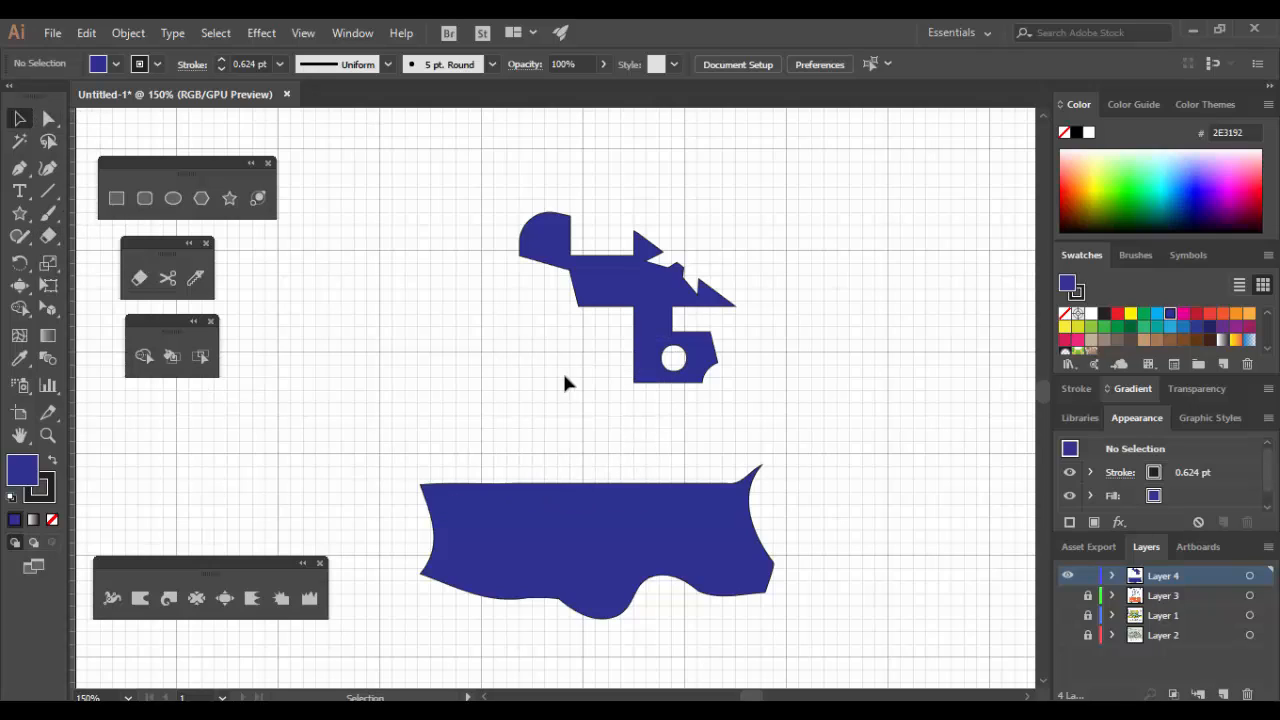
# With only the building selected, try erasing across the wavy shape below it
pyautogui.click(593, 294)
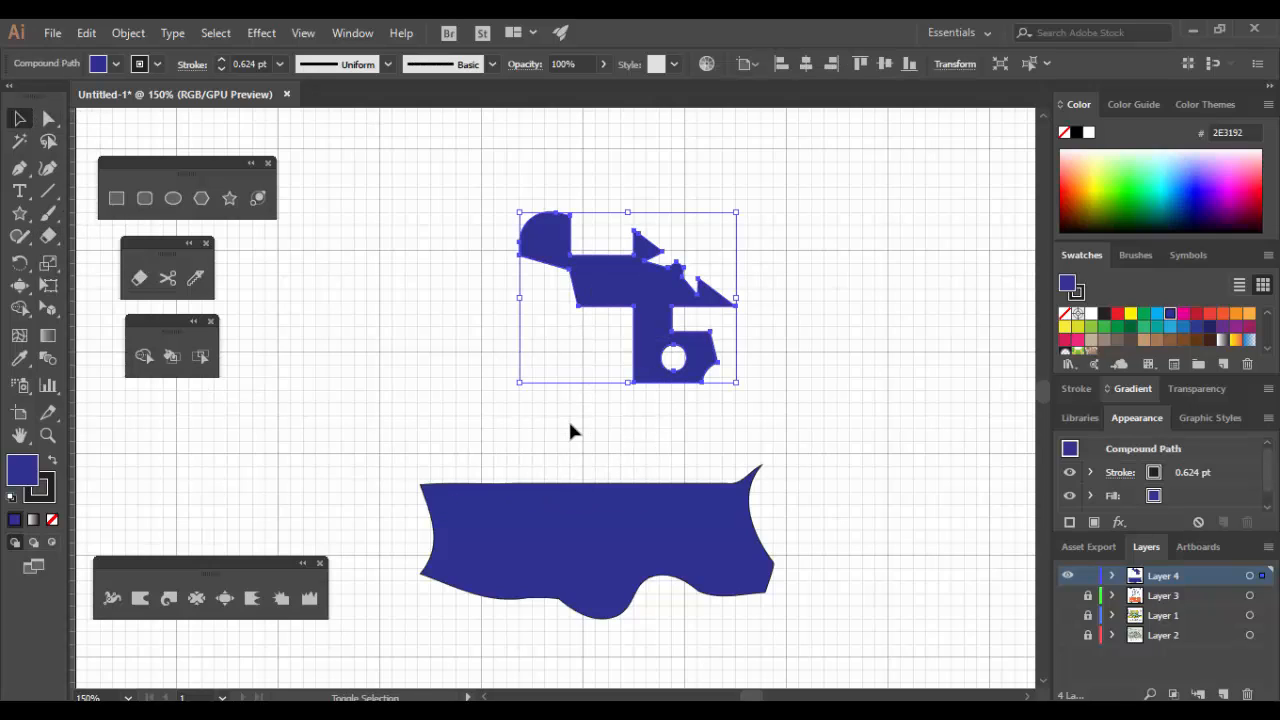
pyautogui.hotkey('shift', 'e')
pyautogui.moveTo(569, 420)
pyautogui.mouseDown()
pyautogui.moveTo(615, 643)
pyautogui.moveTo(688, 522)
pyautogui.mouseUp()
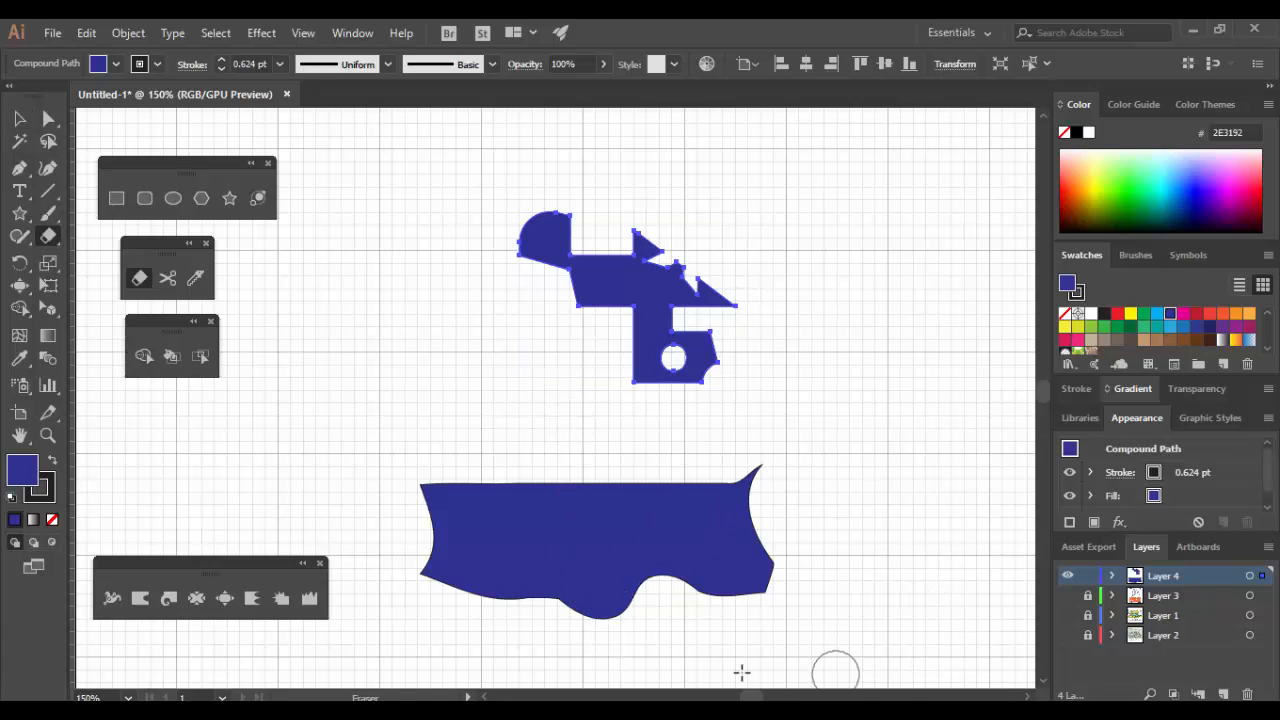
pyautogui.moveTo(730, 655)
pyautogui.mouseDown()
pyautogui.moveTo(562, 472)
pyautogui.moveTo(460, 560)
pyautogui.mouseUp()
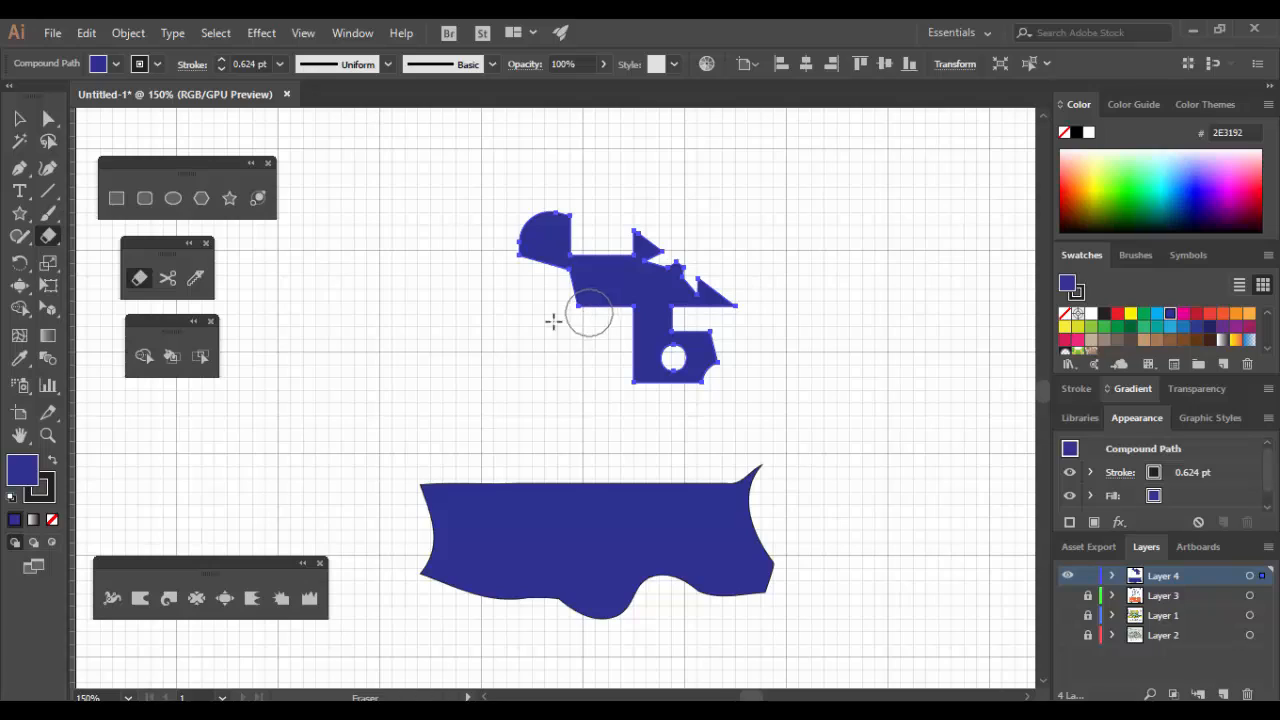
pyautogui.click(19, 118)
pyautogui.click(460, 380)
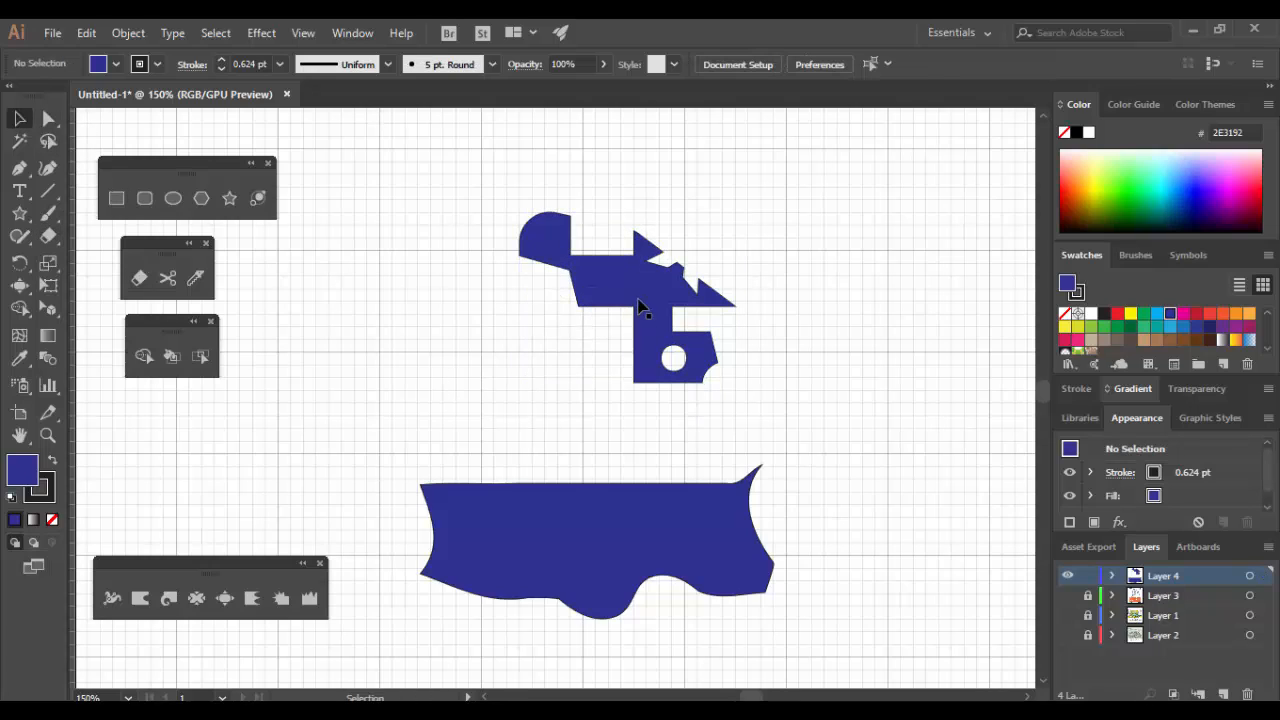
# Move the building down over the wavy shape and fill it with teal 00A79D
pyautogui.moveTo(638, 299); pyautogui.dragTo(590, 503)
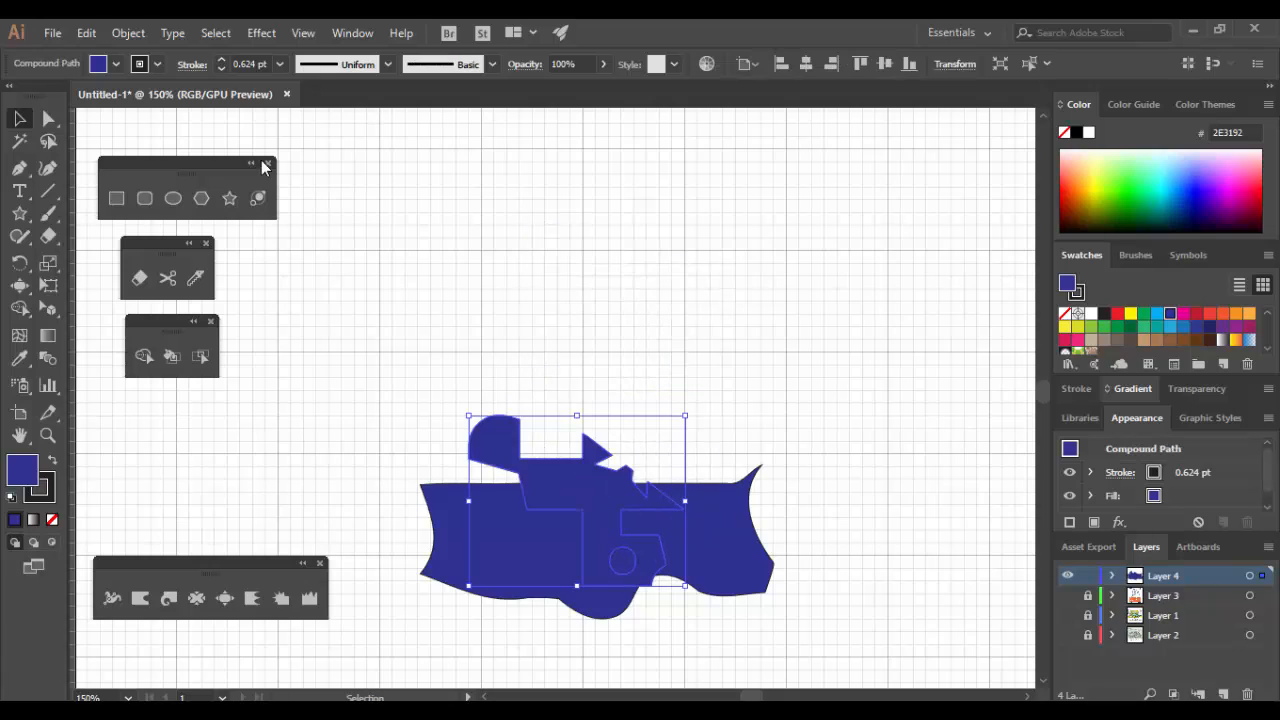
pyautogui.click(101, 64)
pyautogui.click(119, 110)
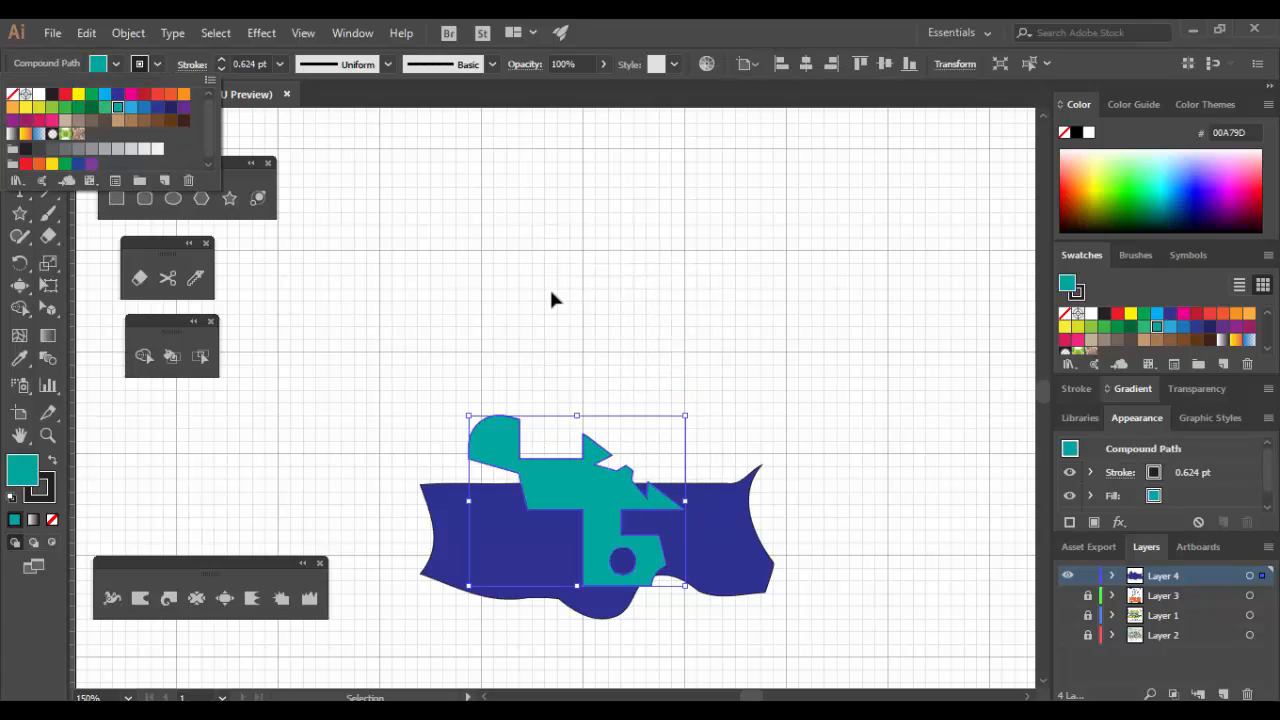
# Isolate the teal building, erase a narrow slot in the lower edge of its left part with a smaller eraser, and exit isolation
pyautogui.doubleClick(583, 500)
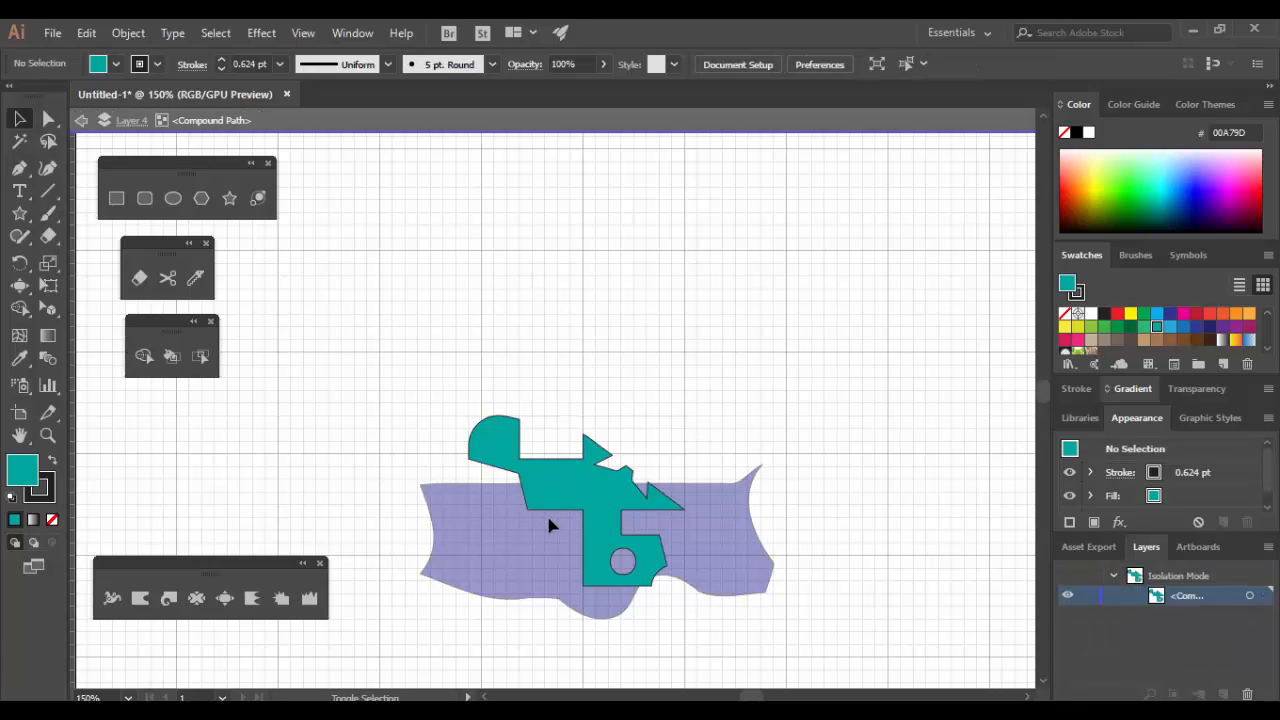
pyautogui.hotkey('shift', 'e')
pyautogui.press('[')
pyautogui.press('[')
pyautogui.press('[')
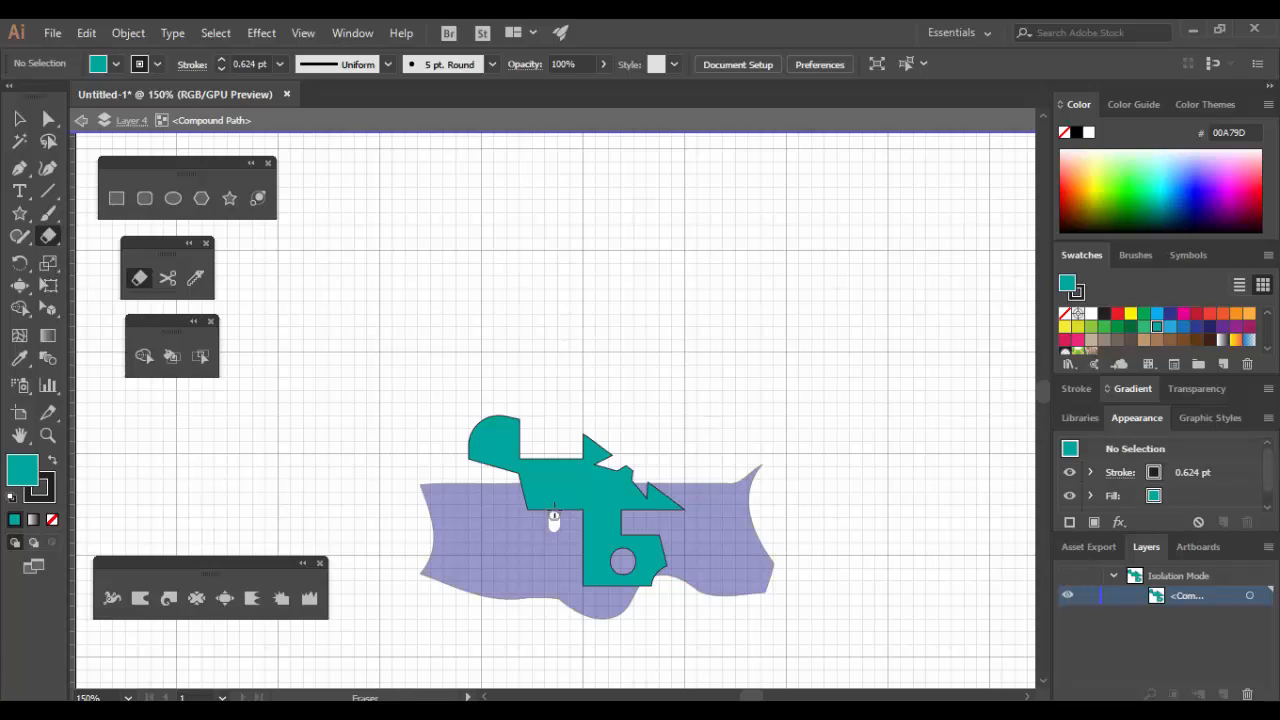
pyautogui.moveTo(554, 498); pyautogui.dragTo(555, 493)
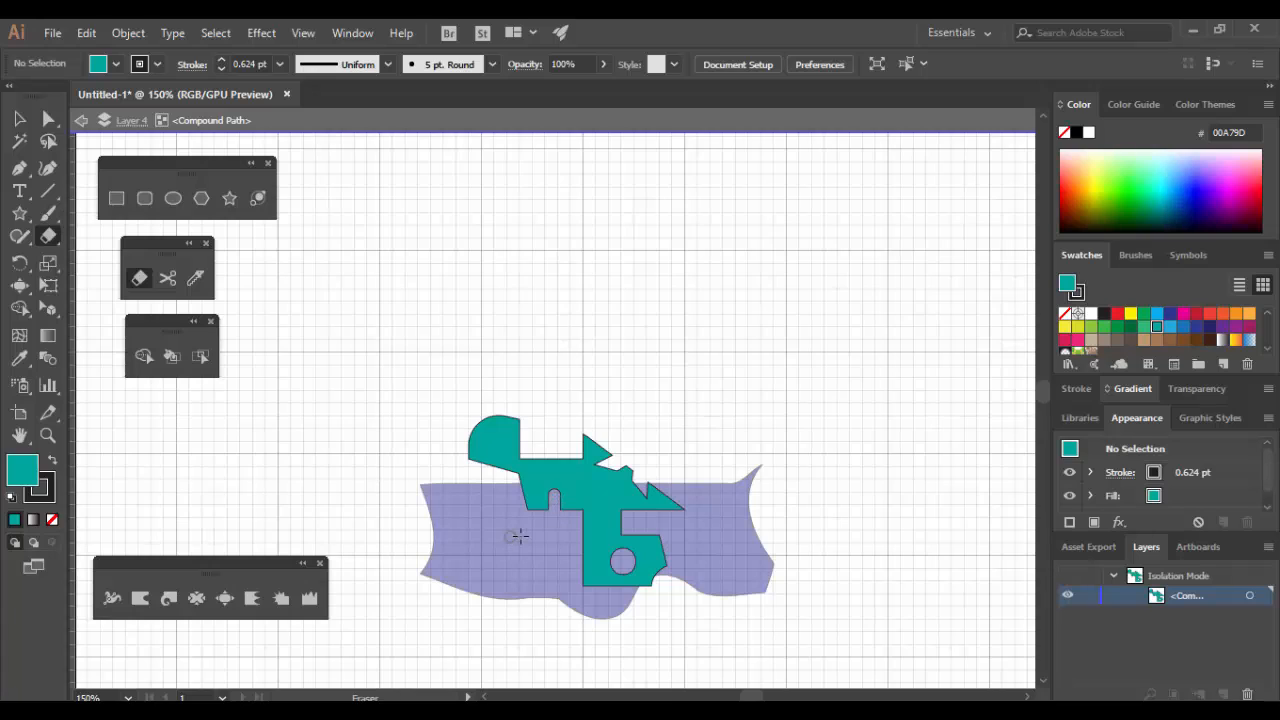
pyautogui.click(19, 119)
pyautogui.doubleClick(316, 405)
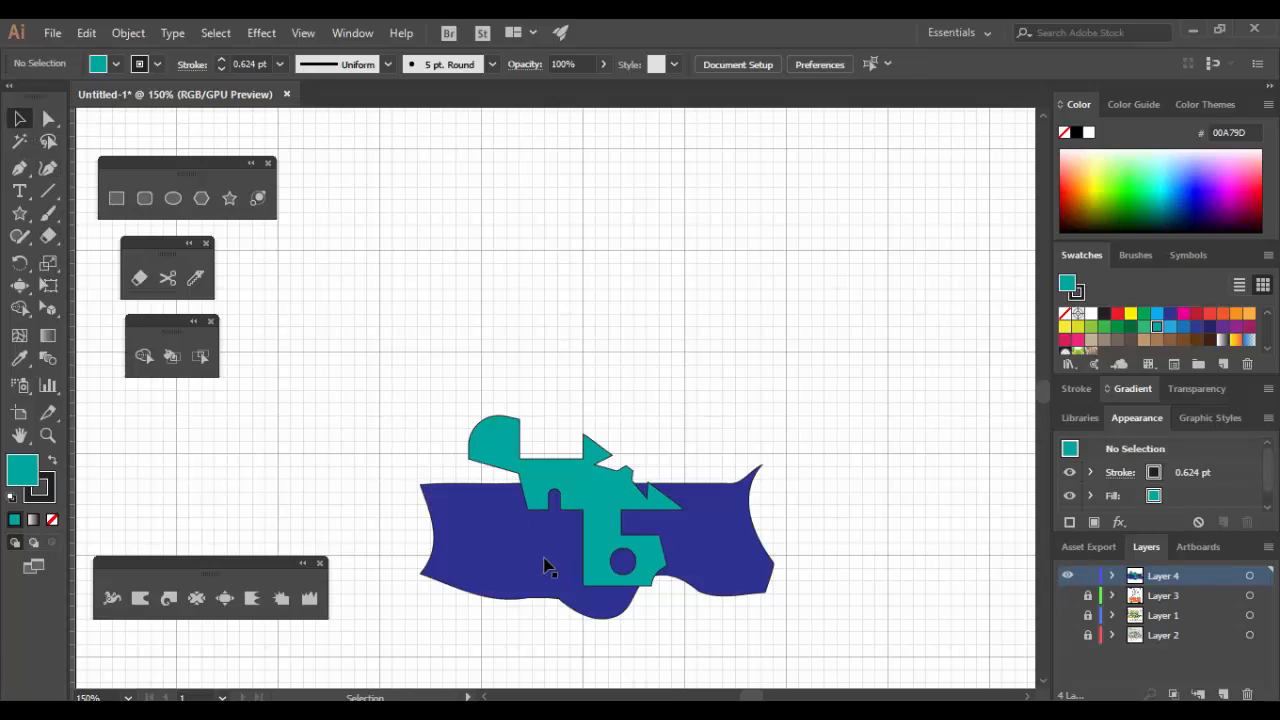
# Move the teal building up off the blue wavy shape and, with only the building selected, try cutting the blue shape with the Knife
pyautogui.moveTo(595, 500); pyautogui.dragTo(610, 406)
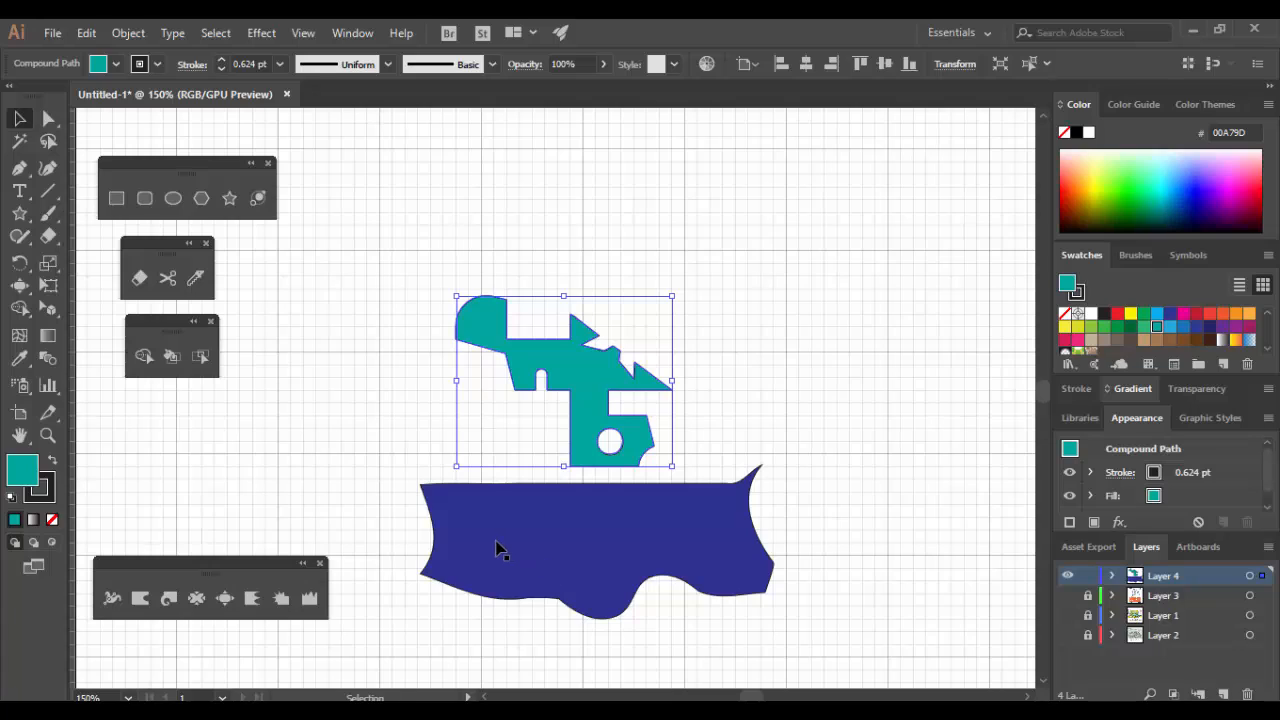
pyautogui.click(197, 284)
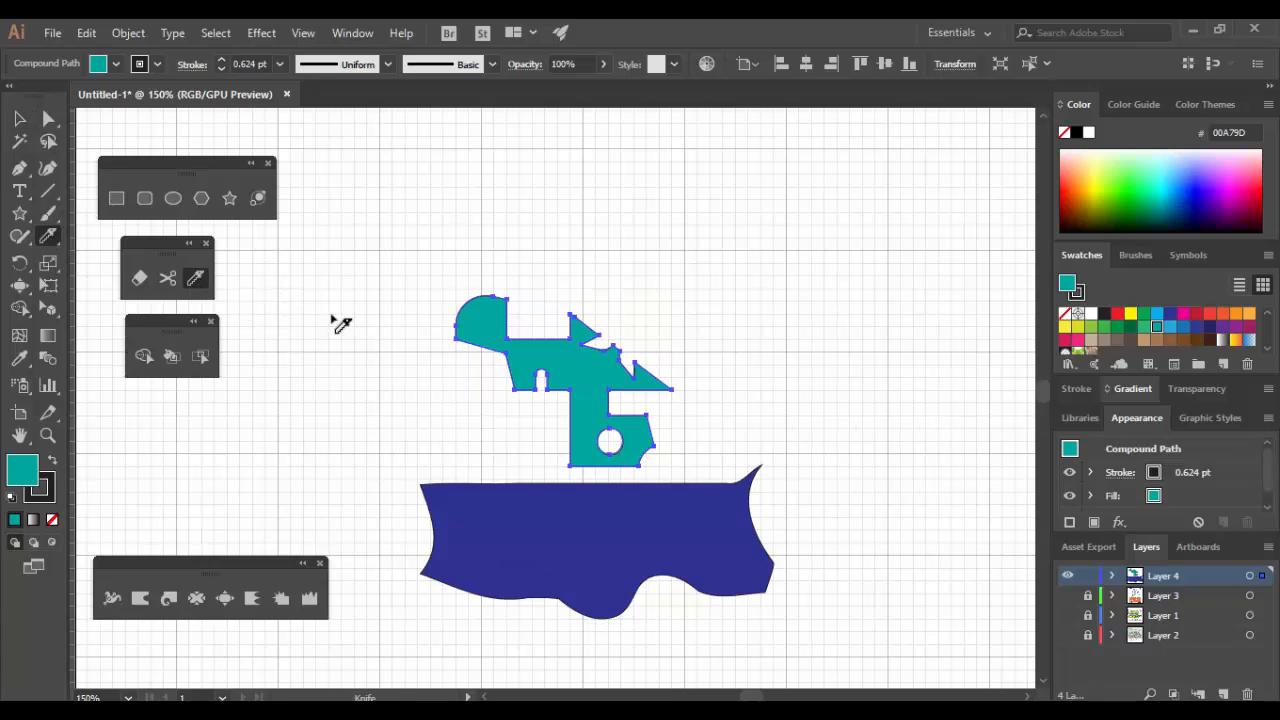
pyautogui.moveTo(434, 452)
pyautogui.mouseDown()
pyautogui.moveTo(457, 497)
pyautogui.moveTo(583, 523)
pyautogui.moveTo(697, 506)
pyautogui.moveTo(703, 480)
pyautogui.moveTo(434, 456)
pyautogui.moveTo(432, 438)
pyautogui.moveTo(414, 478)
pyautogui.moveTo(436, 474)
pyautogui.moveTo(457, 531)
pyautogui.mouseUp()
pyautogui.moveTo(456, 442)
pyautogui.mouseDown()
pyautogui.moveTo(517, 524)
pyautogui.moveTo(624, 519)
pyautogui.moveTo(690, 501)
pyautogui.moveTo(701, 482)
pyautogui.moveTo(542, 482)
pyautogui.moveTo(494, 467)
pyautogui.moveTo(464, 455)
pyautogui.mouseUp()
# Move the teal building further up, well clear of the blue wavy shape, and deselect it
pyautogui.click(19, 118)
pyautogui.moveTo(515, 375); pyautogui.dragTo(571, 258)
pyautogui.click(849, 387)
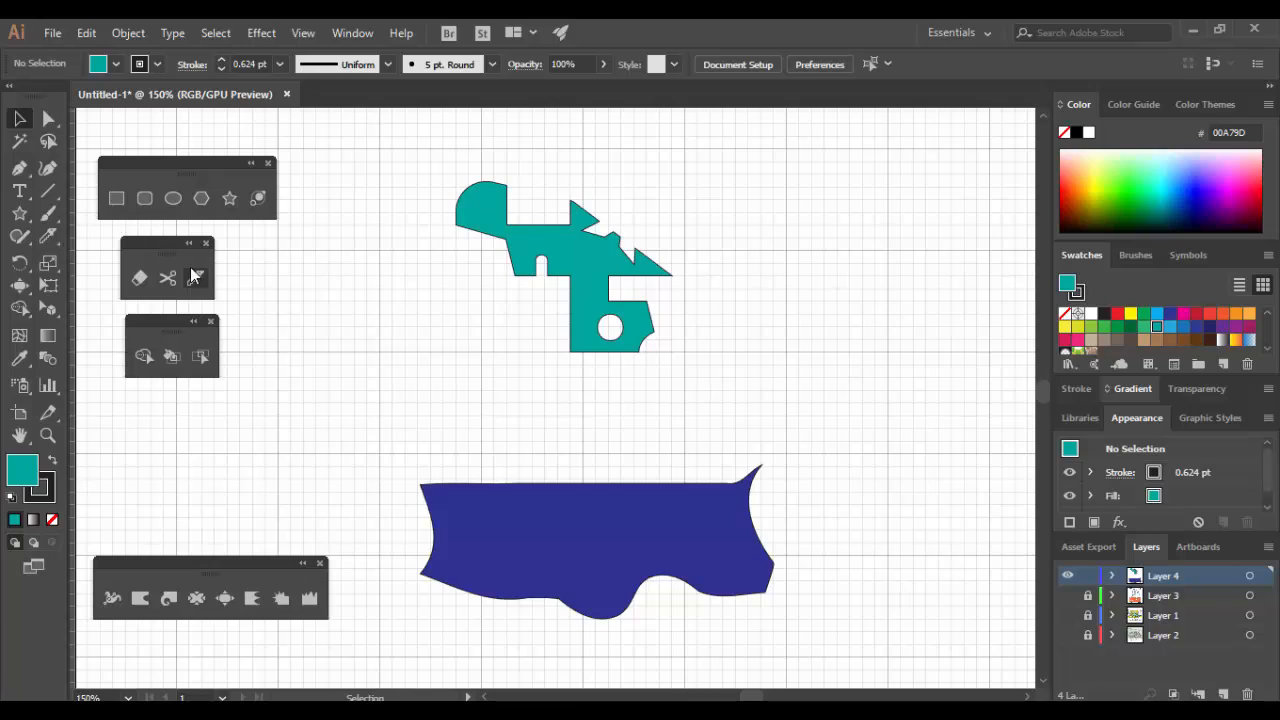
# Cut an irregular strip off the blue shape's upper edge with the Knife, move the two pieces apart, and deselect them
pyautogui.click(194, 276)
pyautogui.moveTo(506, 457)
pyautogui.mouseDown()
pyautogui.moveTo(533, 513)
pyautogui.moveTo(609, 532)
pyautogui.moveTo(713, 532)
pyautogui.moveTo(714, 461)
pyautogui.moveTo(700, 449)
pyautogui.moveTo(603, 449)
pyautogui.mouseUp()
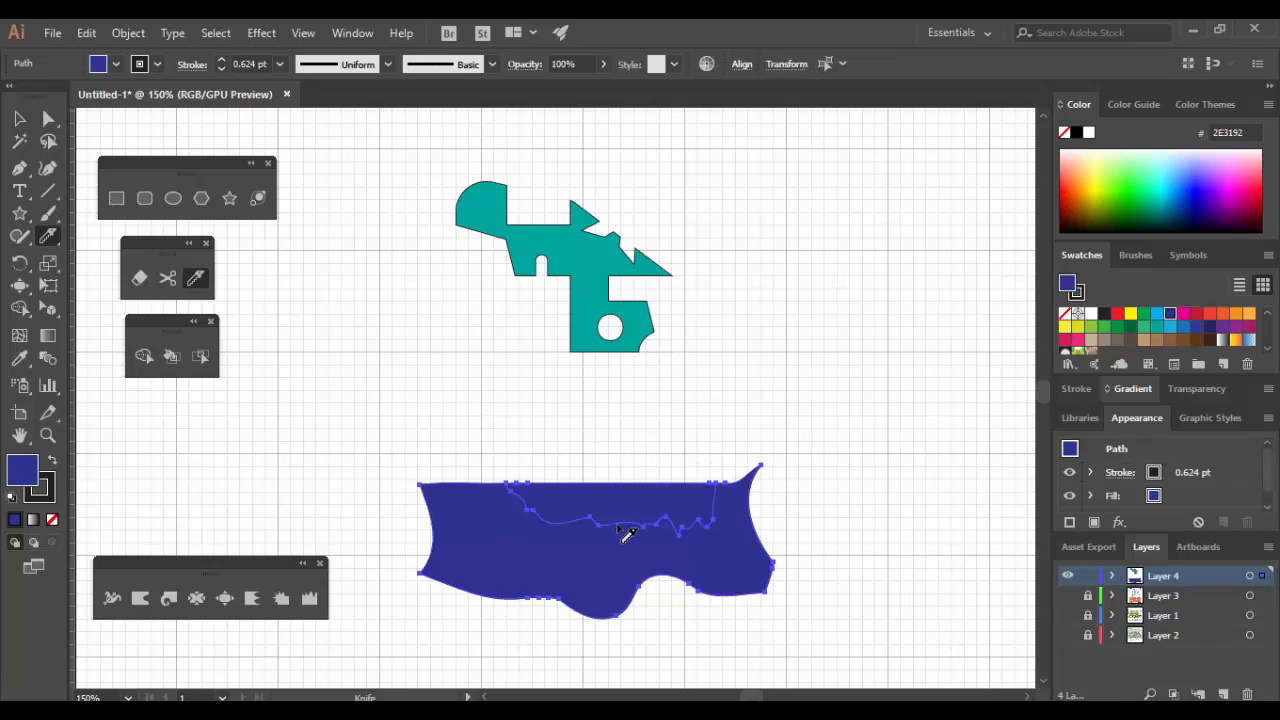
pyautogui.click(19, 118)
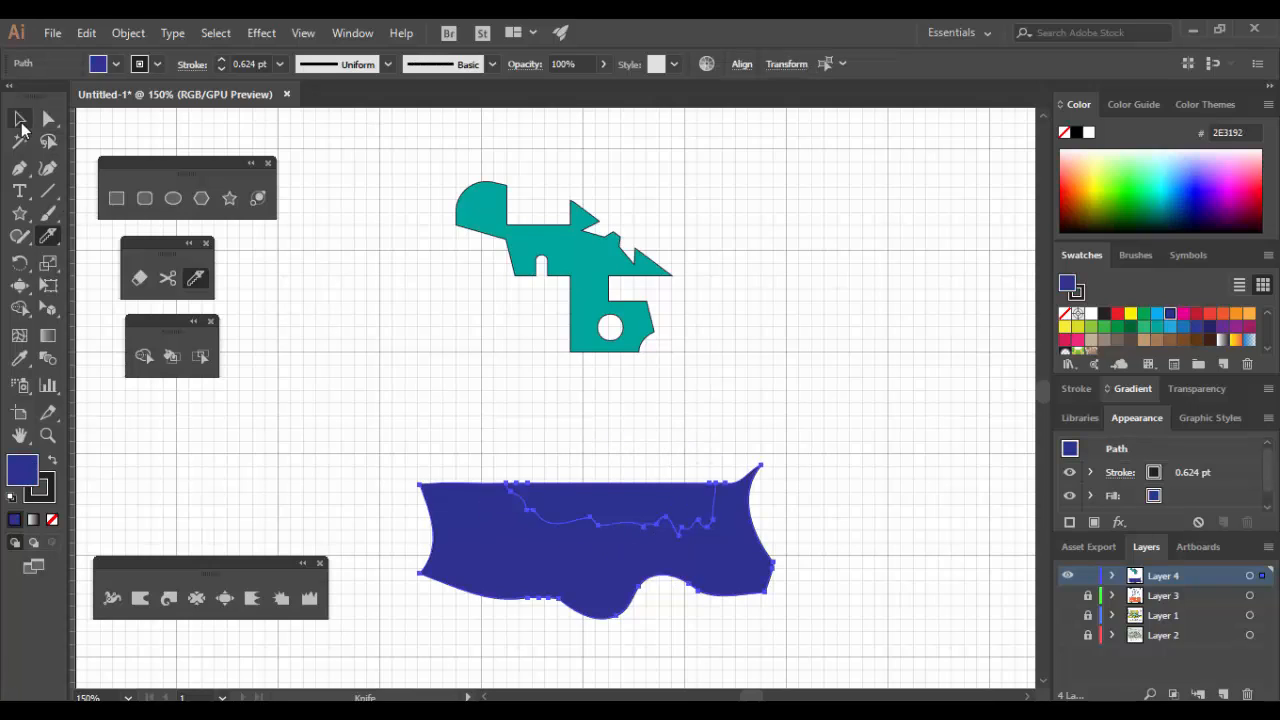
pyautogui.doubleClick(639, 507)
pyautogui.moveTo(639, 507); pyautogui.dragTo(818, 350)
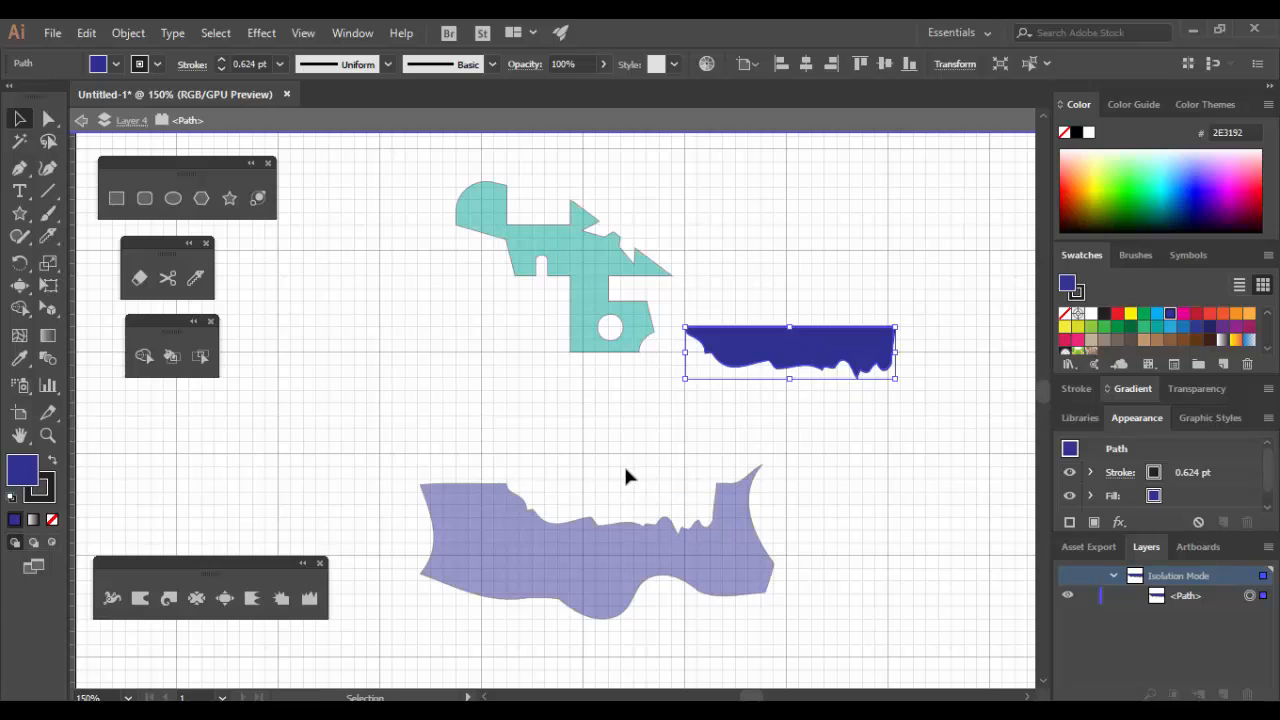
pyautogui.doubleClick(620, 464)
pyautogui.moveTo(558, 570); pyautogui.dragTo(504, 531)
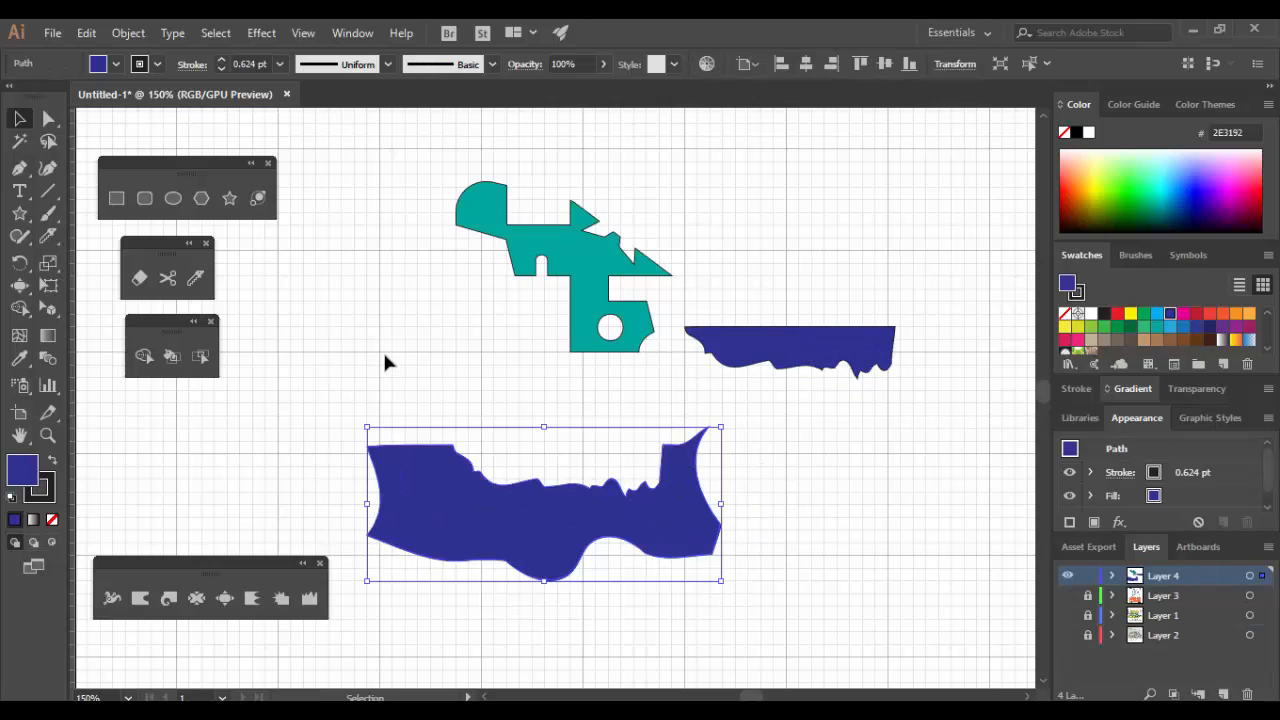
pyautogui.click(383, 349)
# Move the teal building slightly left, cut a curved piece off its lower block's lower-left corner with the Knife, and pull that piece away
pyautogui.moveTo(573, 248); pyautogui.dragTo(523, 237)
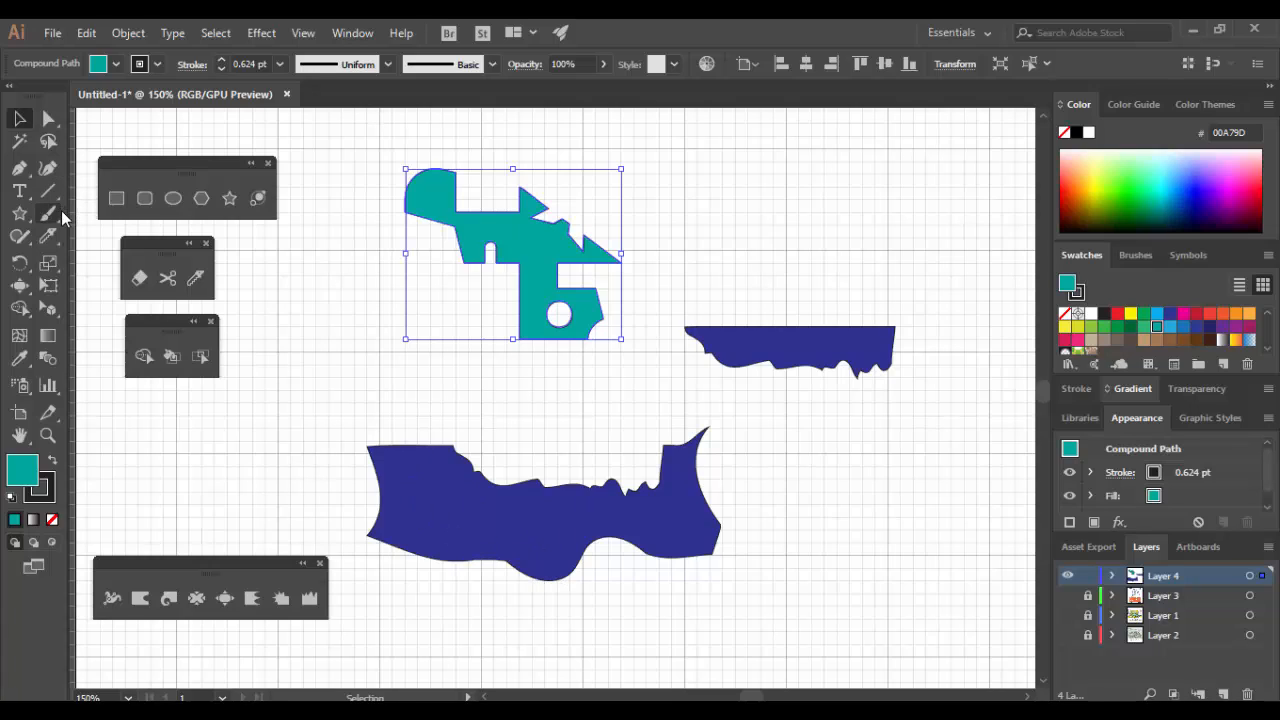
pyautogui.click(195, 278)
pyautogui.moveTo(346, 481)
pyautogui.mouseDown()
pyautogui.moveTo(455, 527)
pyautogui.moveTo(495, 595)
pyautogui.moveTo(419, 587)
pyautogui.moveTo(330, 540)
pyautogui.moveTo(309, 449)
pyautogui.mouseUp()
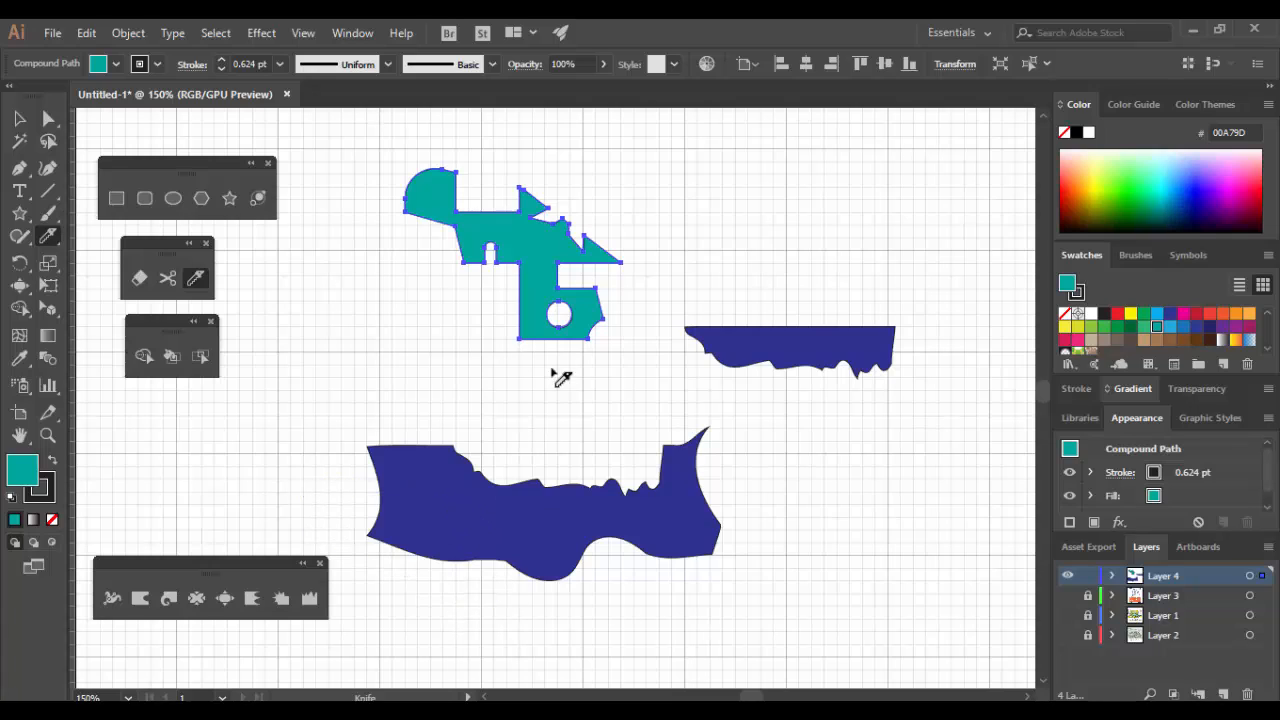
pyautogui.moveTo(538, 372)
pyautogui.mouseDown()
pyautogui.moveTo(537, 334)
pyautogui.moveTo(500, 306)
pyautogui.moveTo(494, 357)
pyautogui.mouseUp()
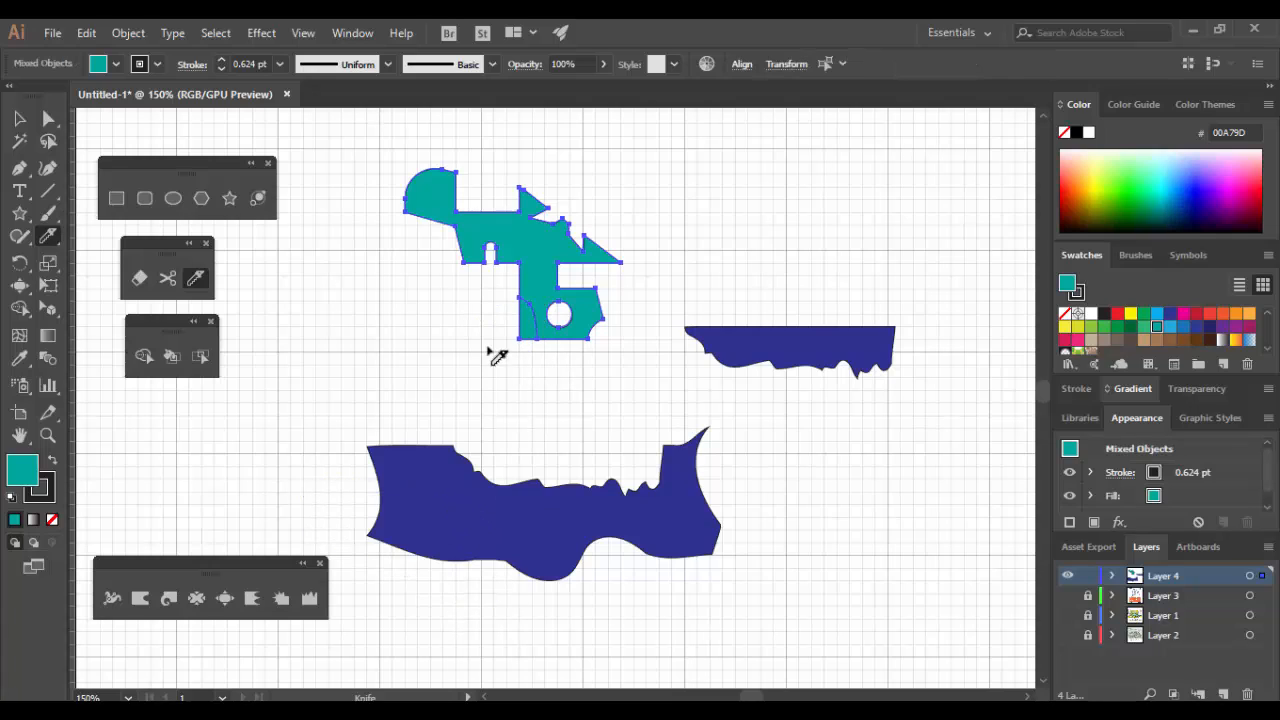
pyautogui.press('v')
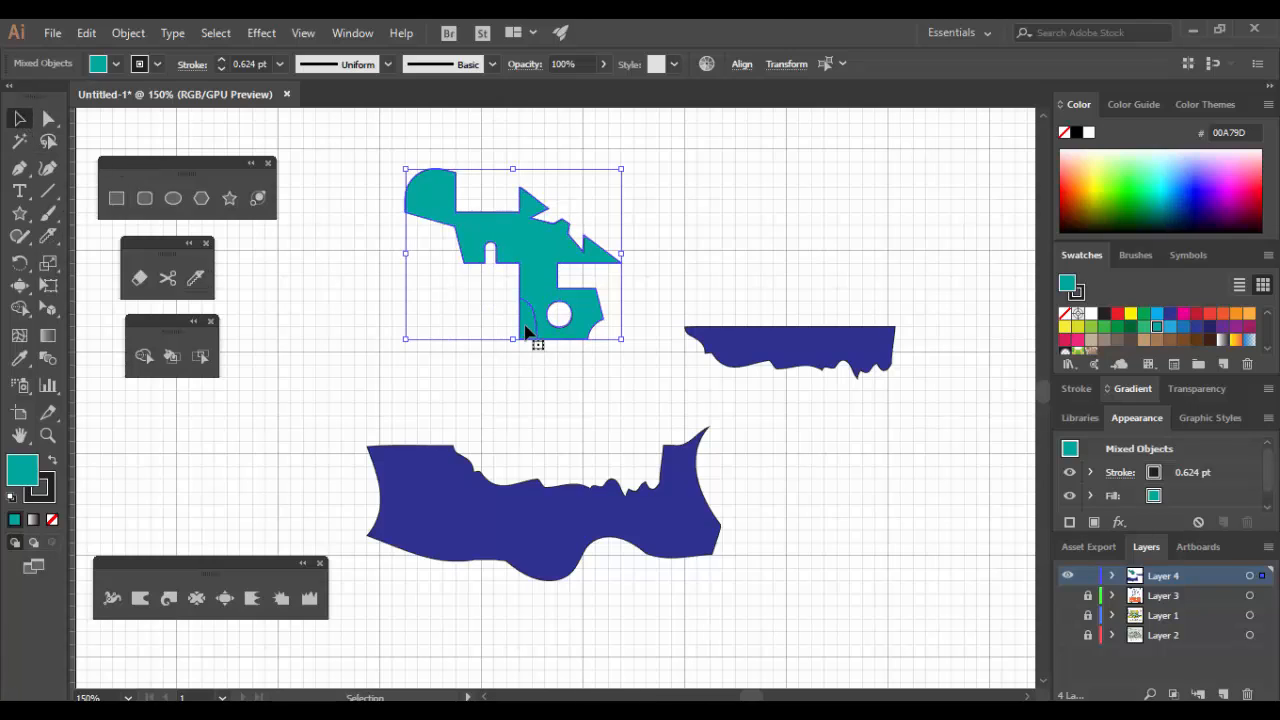
pyautogui.doubleClick(525, 328)
pyautogui.moveTo(525, 328); pyautogui.dragTo(406, 357)
pyautogui.doubleClick(466, 415)
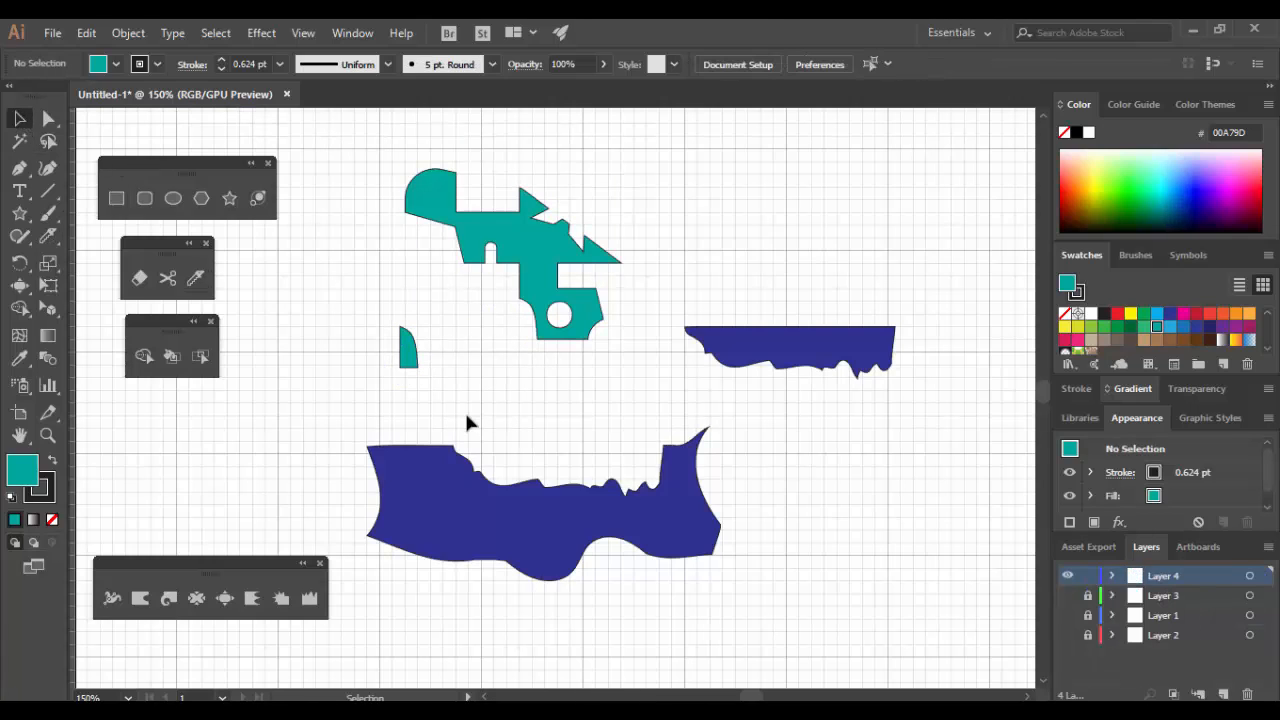
# Move the teal building to the right, above the cut-off blue strip, to free space for new shapes
pyautogui.click(551, 291)
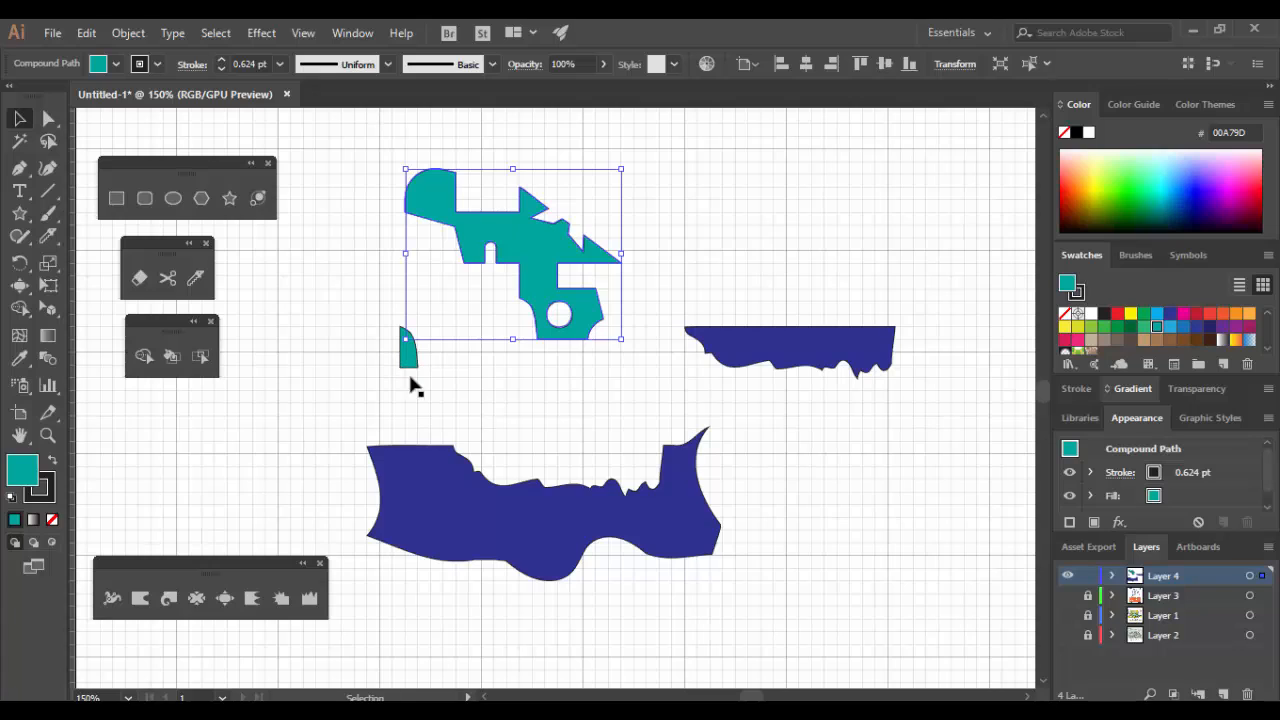
pyautogui.click(365, 468)
pyautogui.moveTo(537, 243); pyautogui.dragTo(791, 205)
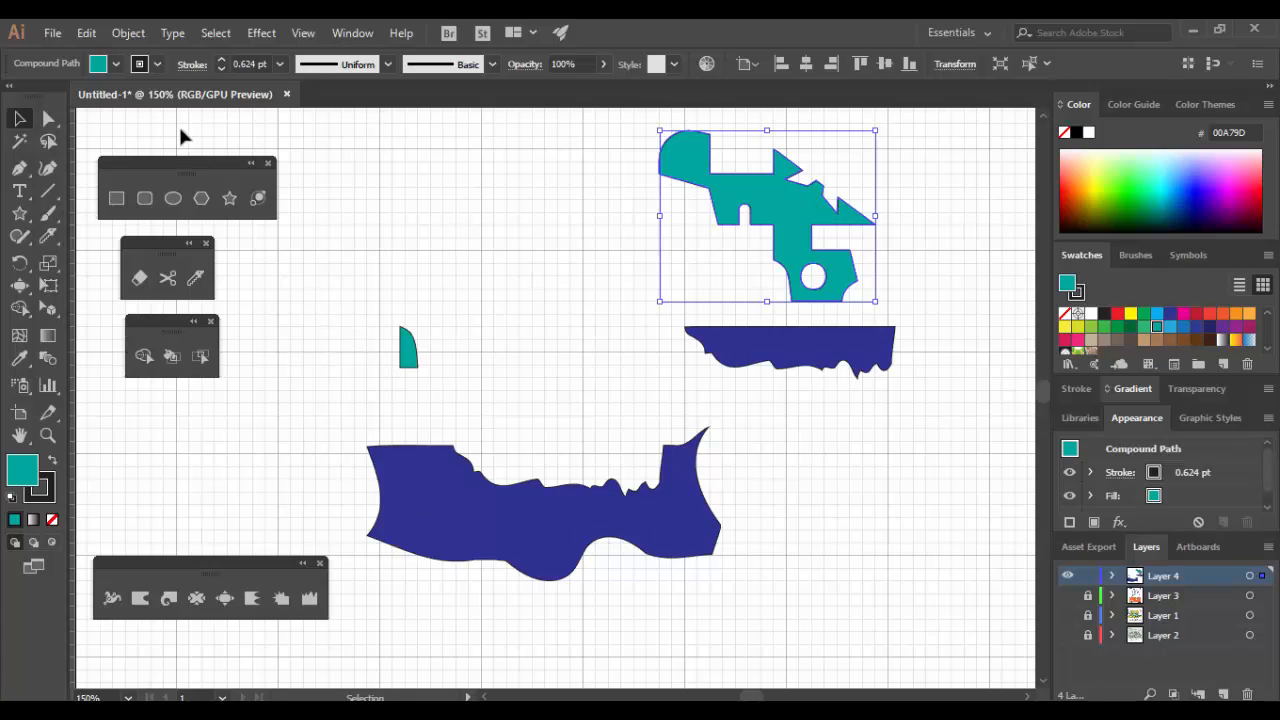
# Draw a long horizontal teal rectangle with a shorter one overlapping its upper edge and a small one overlapping its lower edge
pyautogui.click(116, 198)
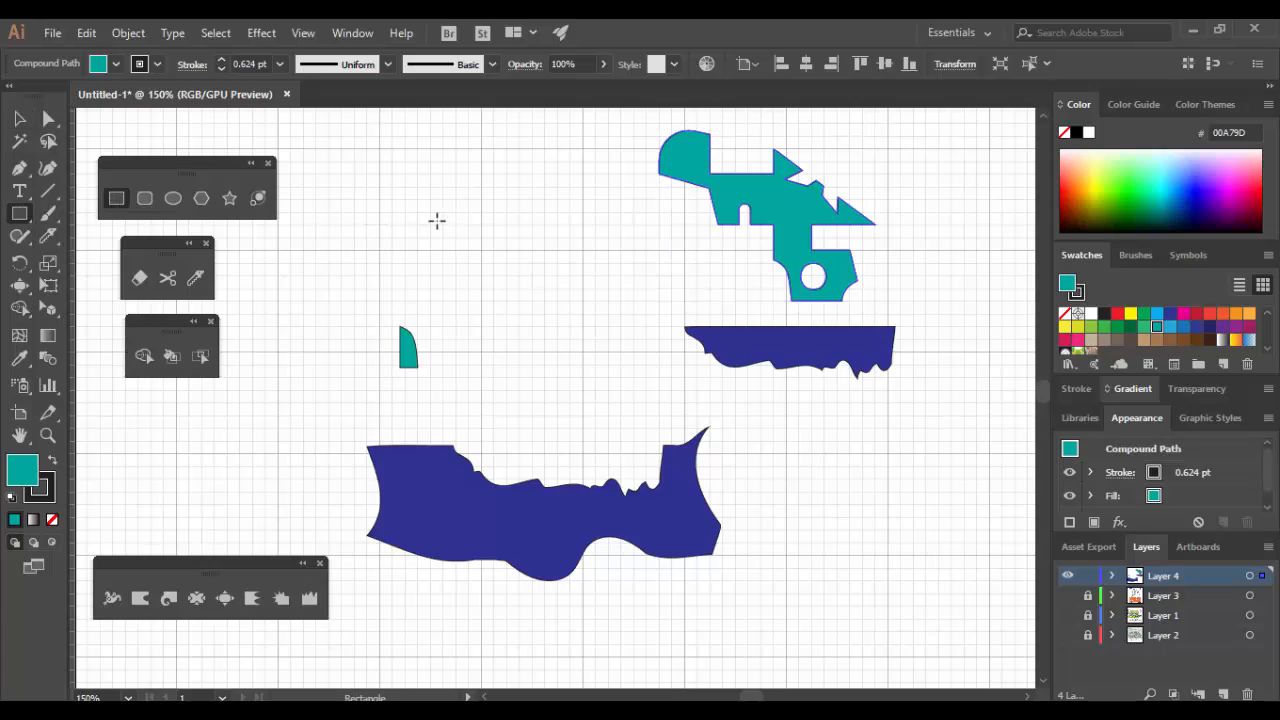
pyautogui.moveTo(405, 213)
pyautogui.mouseDown()
pyautogui.moveTo(469, 250)
pyautogui.moveTo(633, 251)
pyautogui.mouseUp()
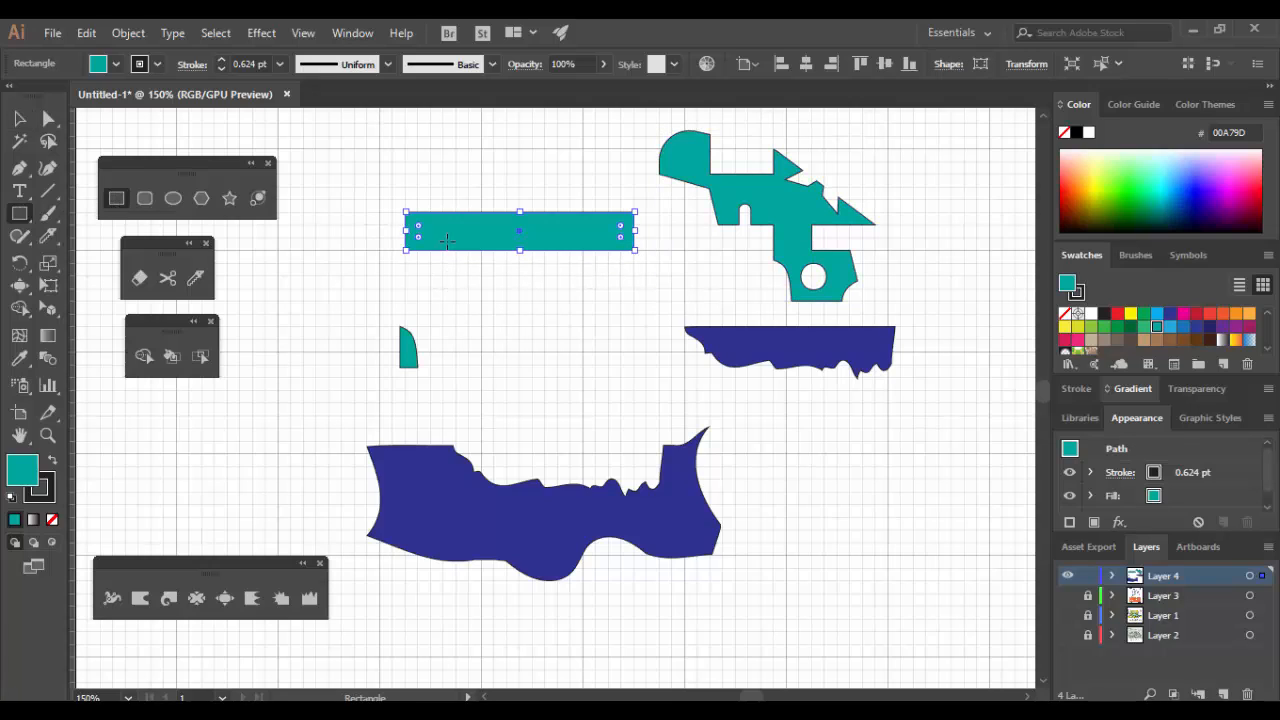
pyautogui.moveTo(443, 200); pyautogui.dragTo(545, 237)
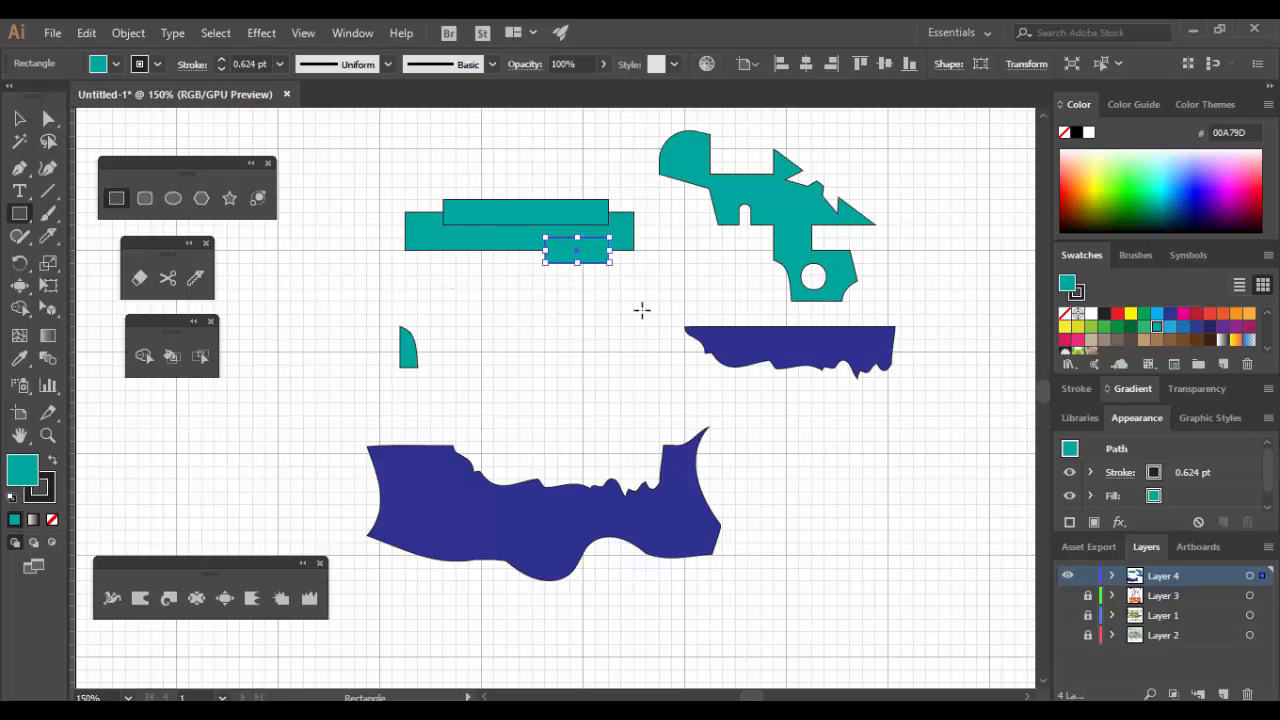
# Merge the three overlapping rectangles into one building with Shape Builder and move it up and to the left
pyautogui.click(19, 118)
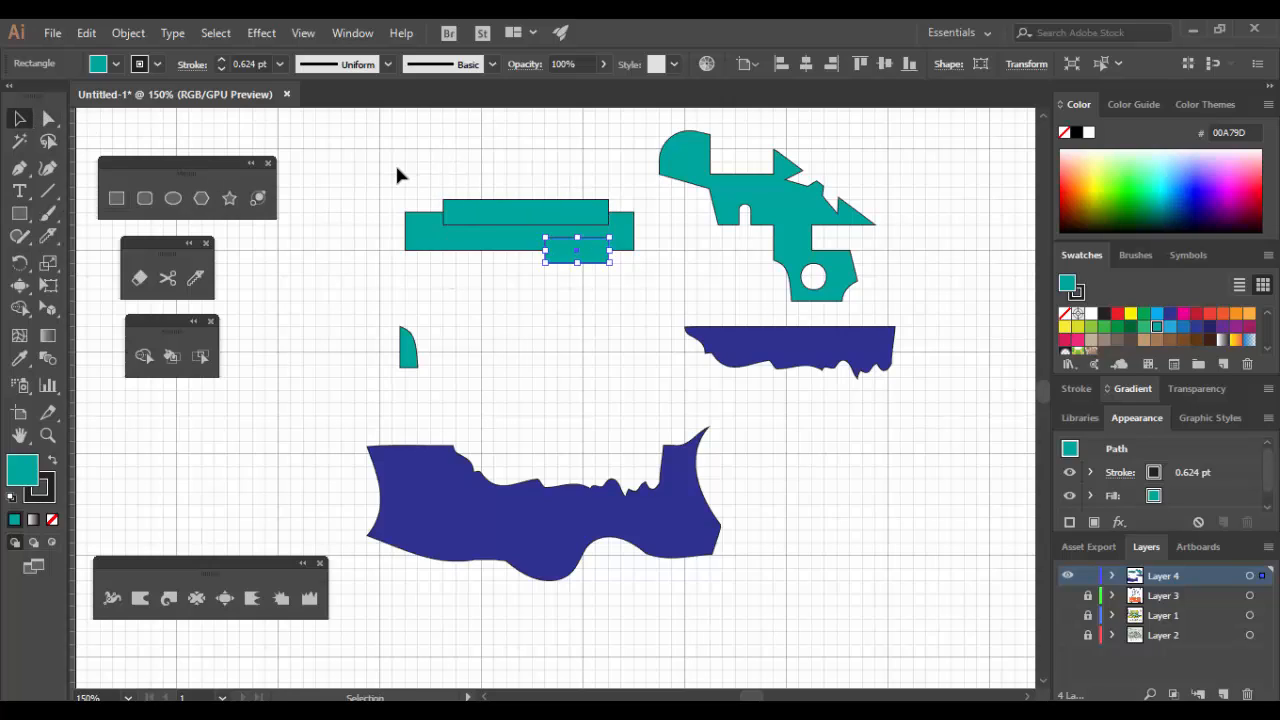
pyautogui.moveTo(389, 178); pyautogui.dragTo(482, 257)
pyautogui.moveTo(605, 297); pyautogui.dragTo(630, 286)
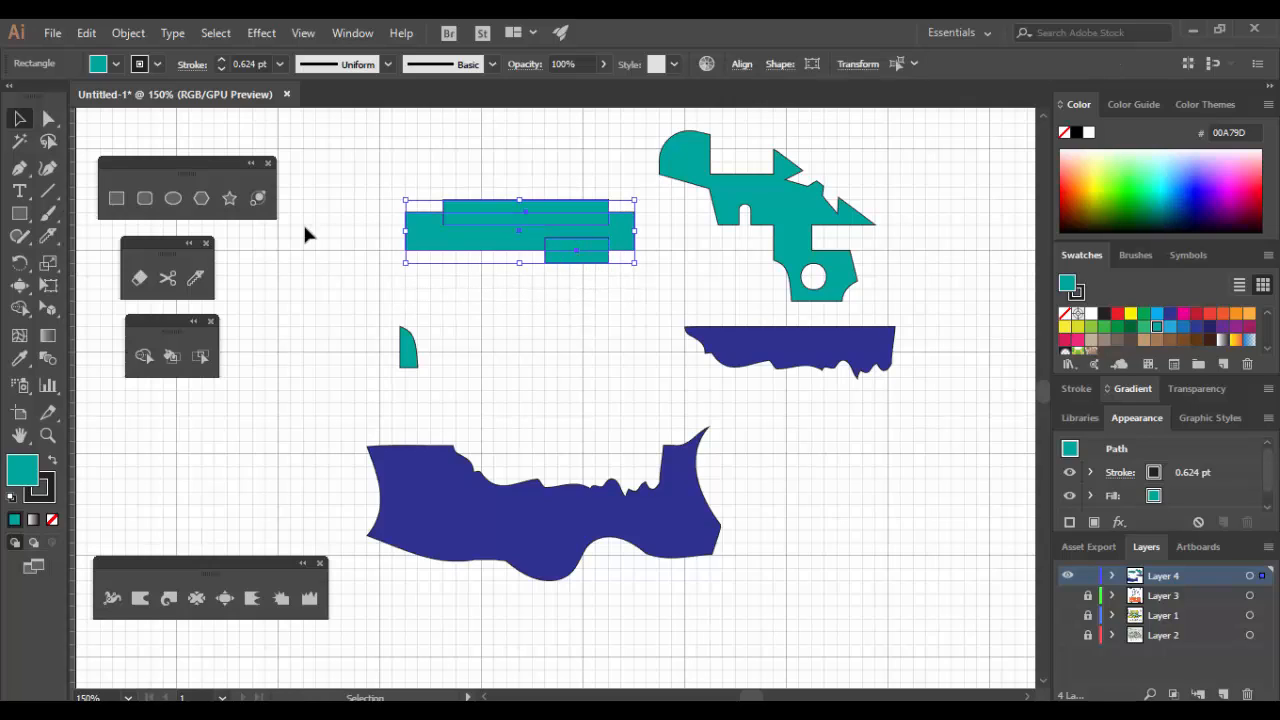
pyautogui.click(146, 358)
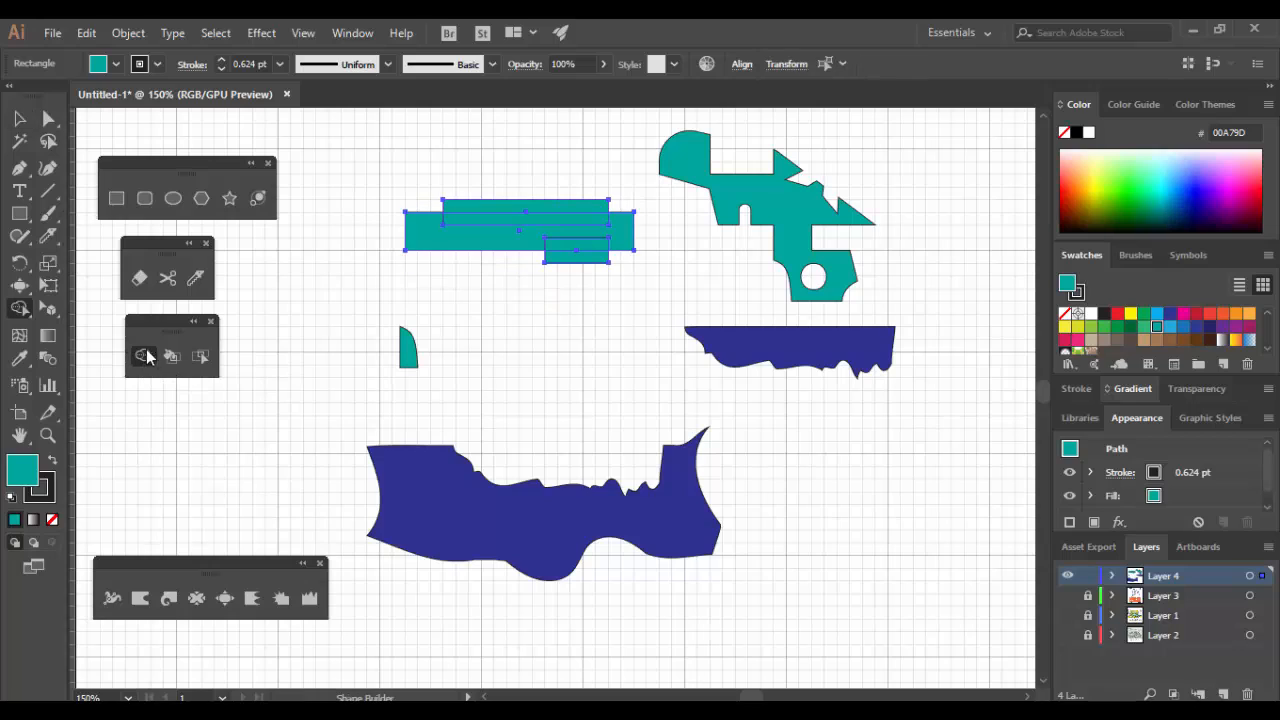
pyautogui.moveTo(580, 257); pyautogui.dragTo(557, 209)
pyautogui.click(19, 118)
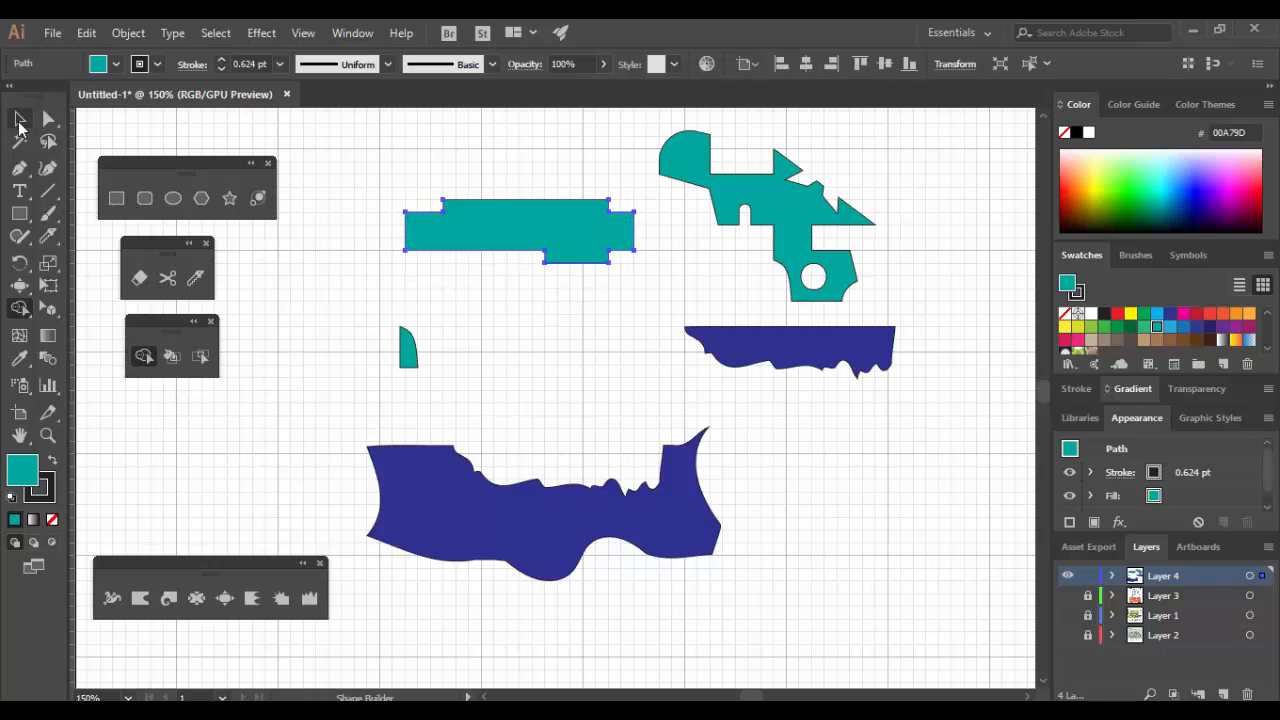
pyautogui.click(561, 295)
pyautogui.moveTo(595, 255); pyautogui.dragTo(534, 212)
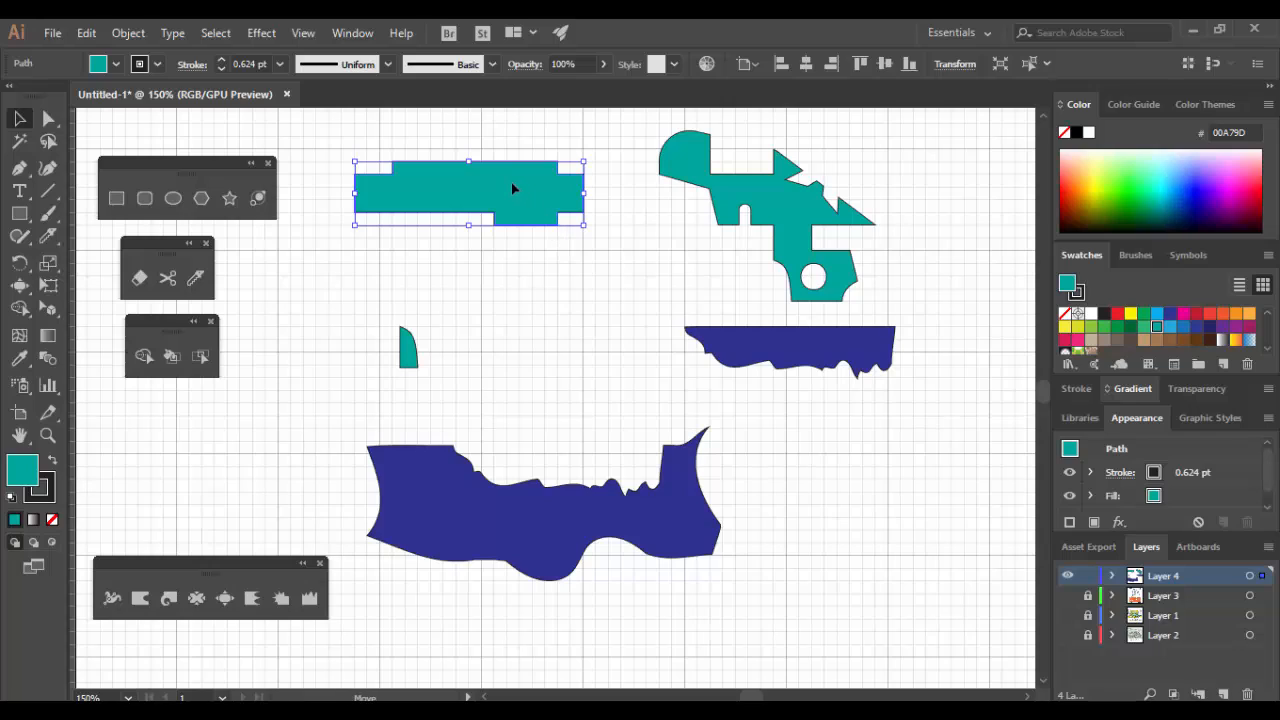
pyautogui.moveTo(509, 177); pyautogui.dragTo(496, 165)
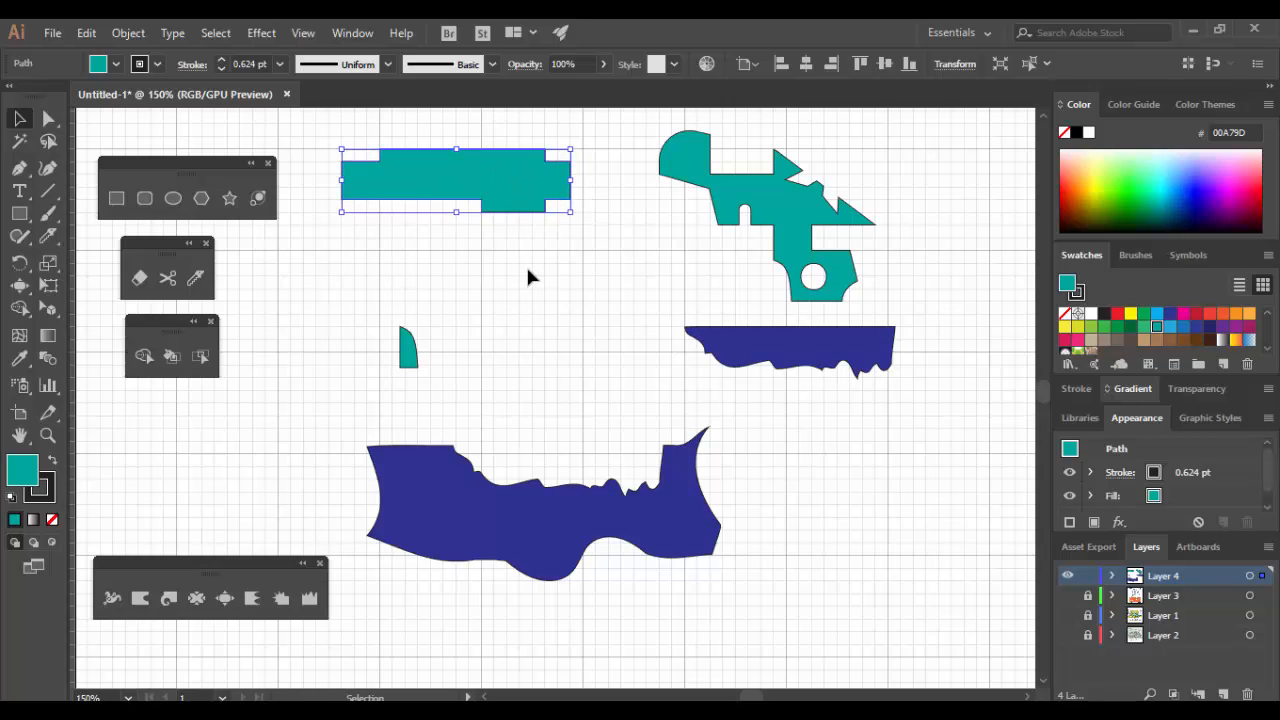
# Draw a small rectangle over the merged building's lower edge and subtract it with Shape Builder to cut a rectangular notch
pyautogui.click(116, 198)
pyautogui.moveTo(432, 216); pyautogui.dragTo(390, 185)
pyautogui.click(19, 118)
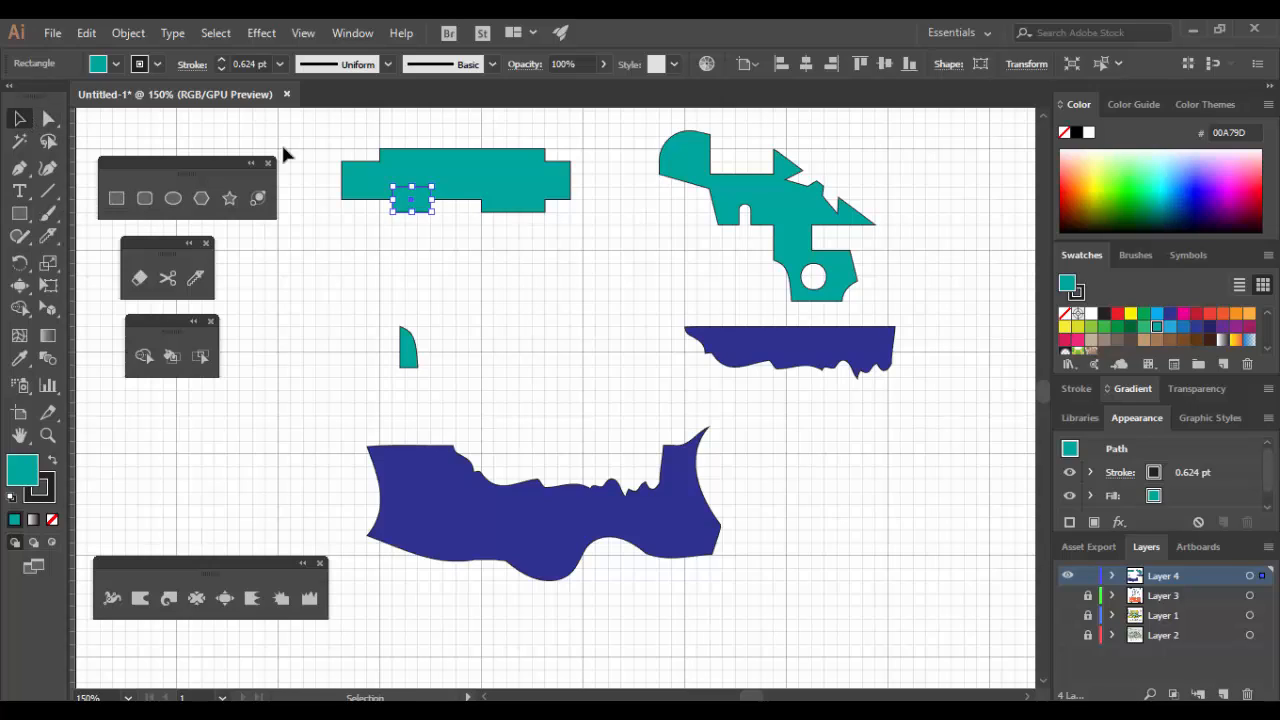
pyautogui.keyDown('shift'); pyautogui.click(525, 205); pyautogui.keyUp('shift')
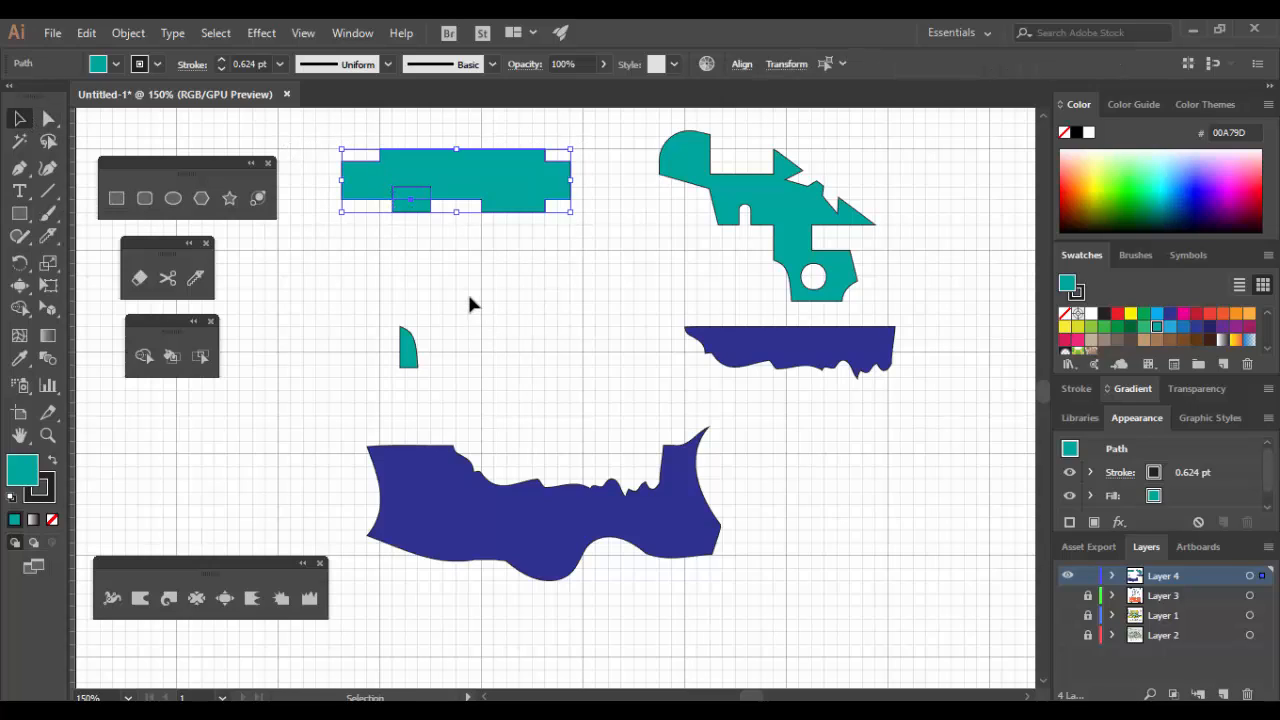
pyautogui.hotkey('shift', 'm')
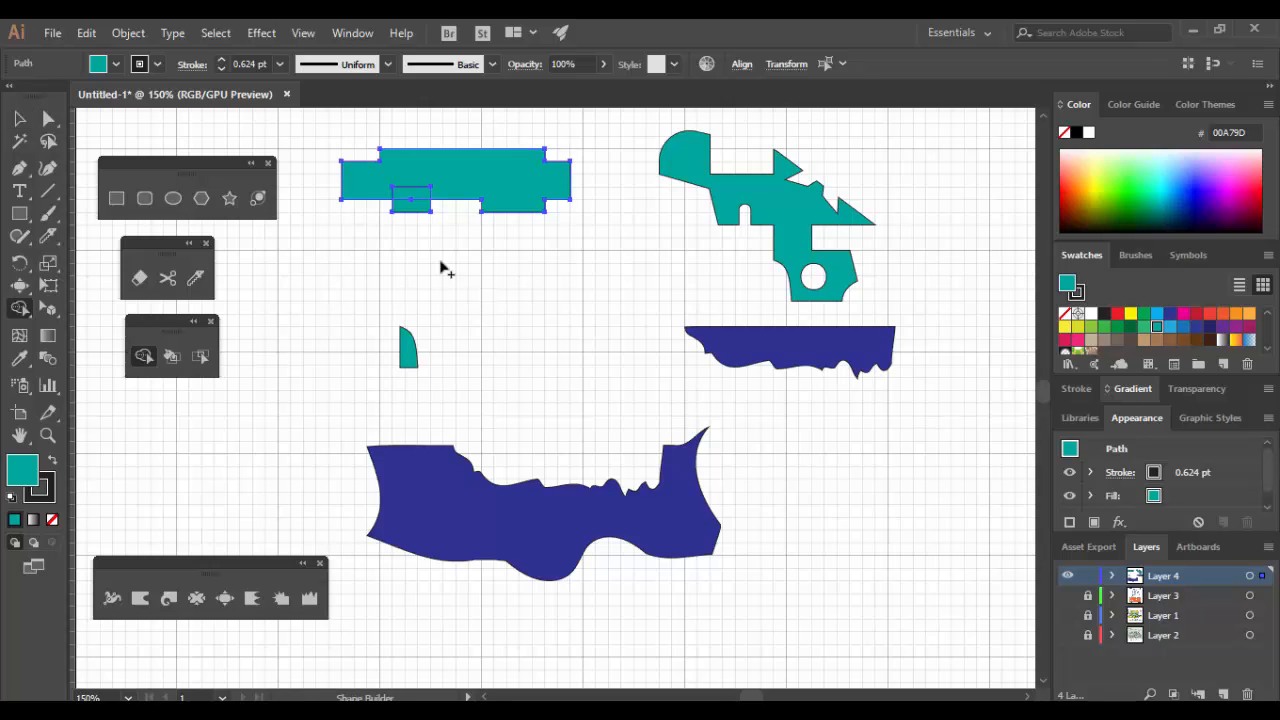
pyautogui.keyDown('alt'); pyautogui.click(414, 203); pyautogui.keyUp('alt')
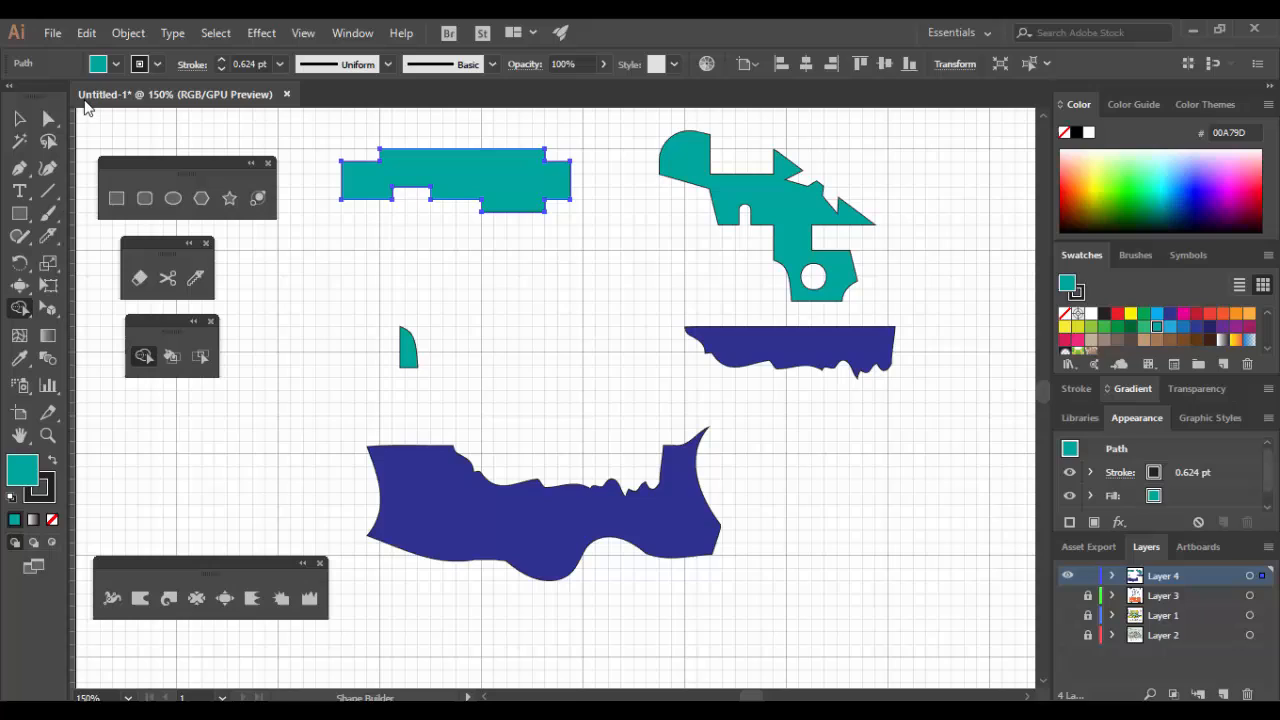
# Move the notched building down and to the right, between the grid's left side and the other teal building
pyautogui.click(20, 118)
pyautogui.click(554, 305)
pyautogui.moveTo(537, 208); pyautogui.dragTo(573, 273)
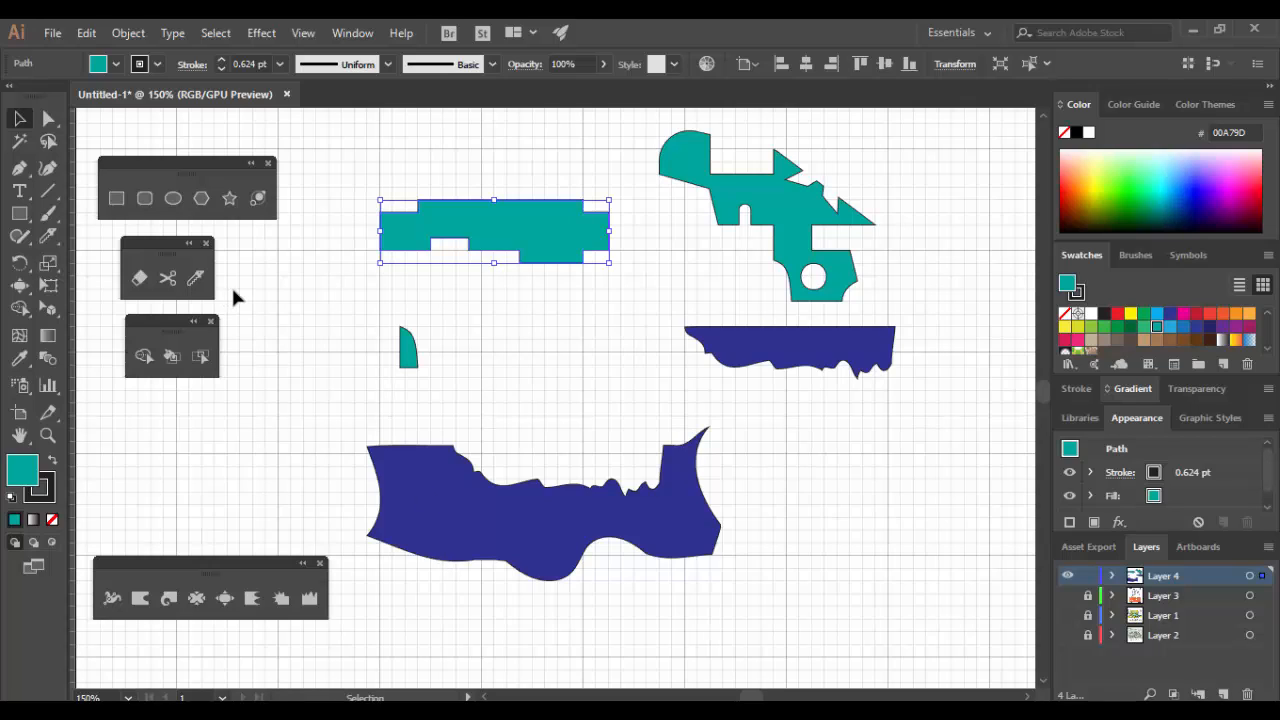
pyautogui.moveTo(529, 226); pyautogui.dragTo(541, 208)
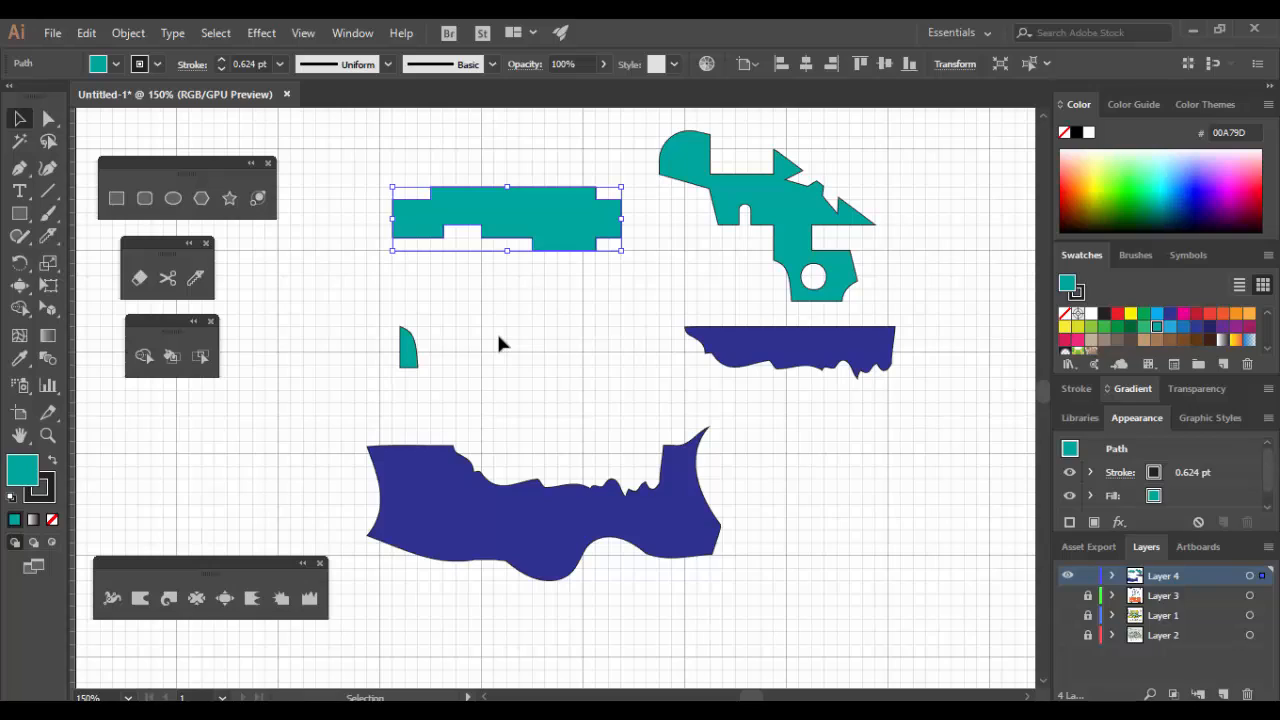
pyautogui.click(116, 198)
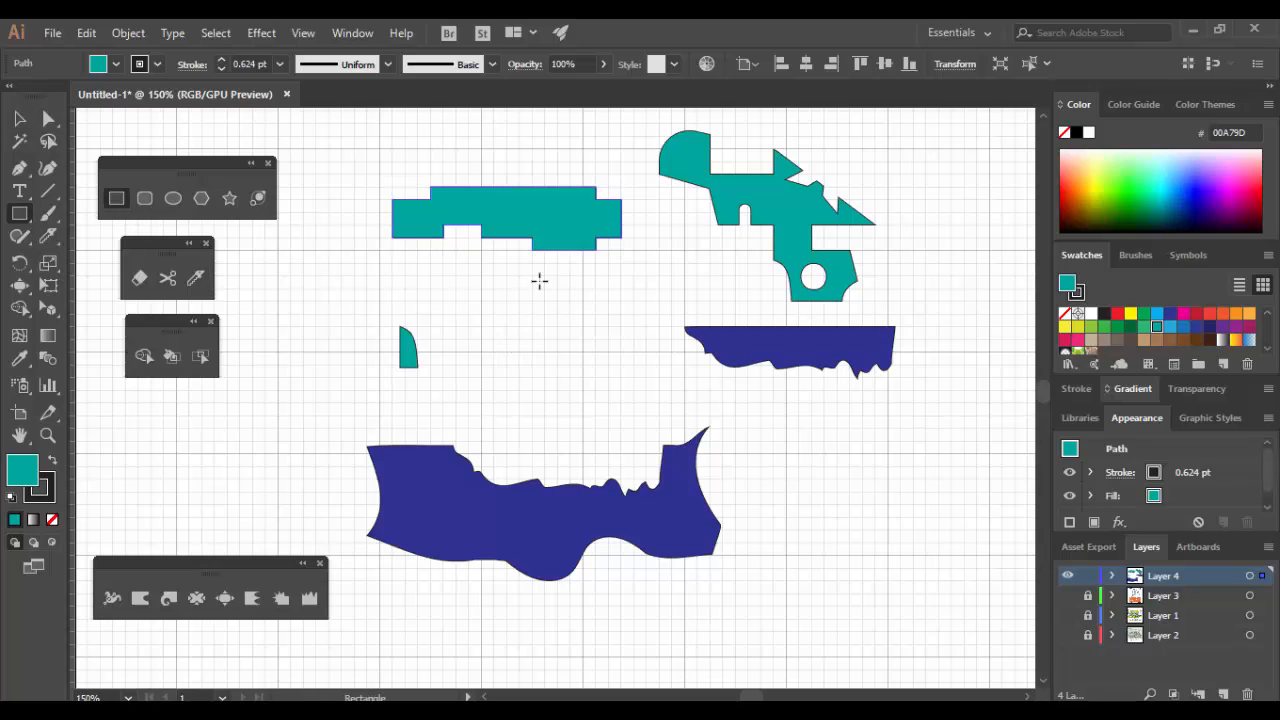
pyautogui.moveTo(481, 275); pyautogui.dragTo(585, 428)
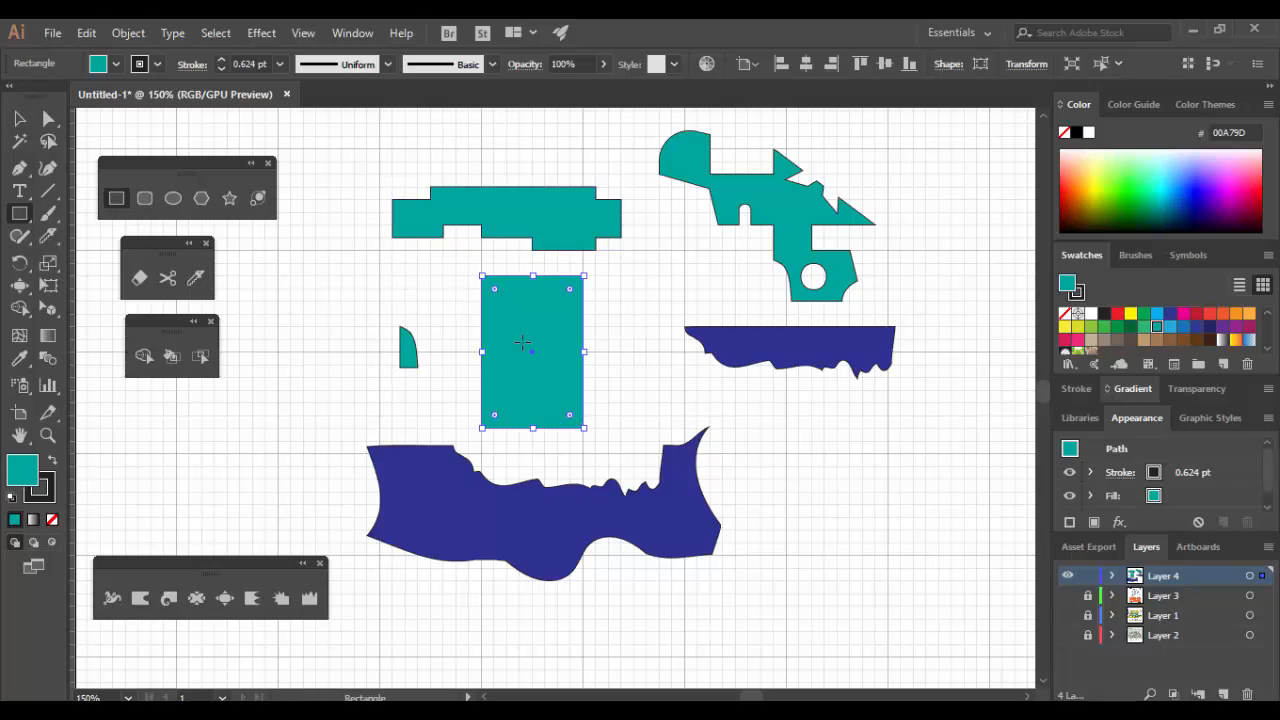
pyautogui.press('Delete')
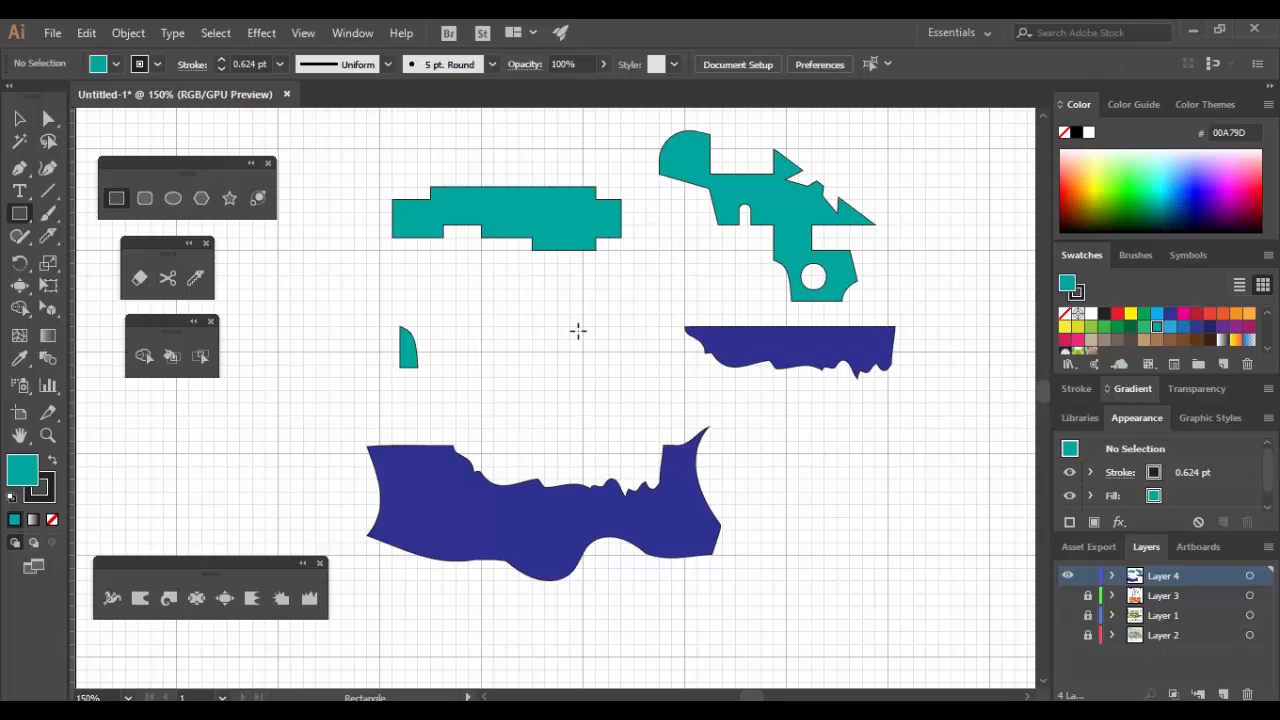